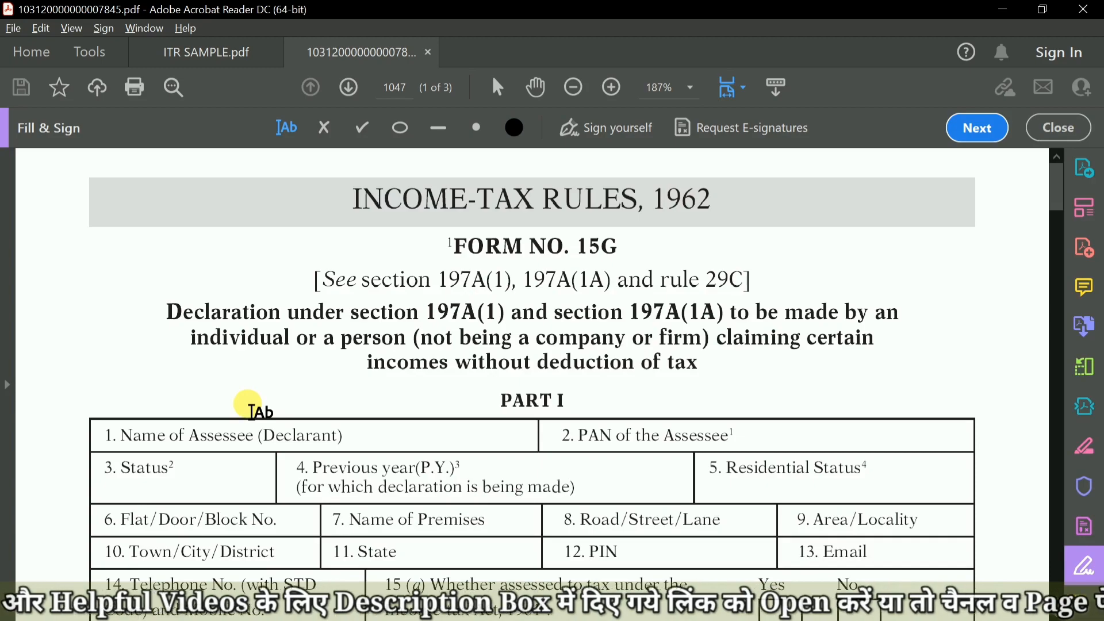
Fill in the declarant's name in field 1 of Form 15G and reduce its text size one step.
scroll(248, 414, down, 3)
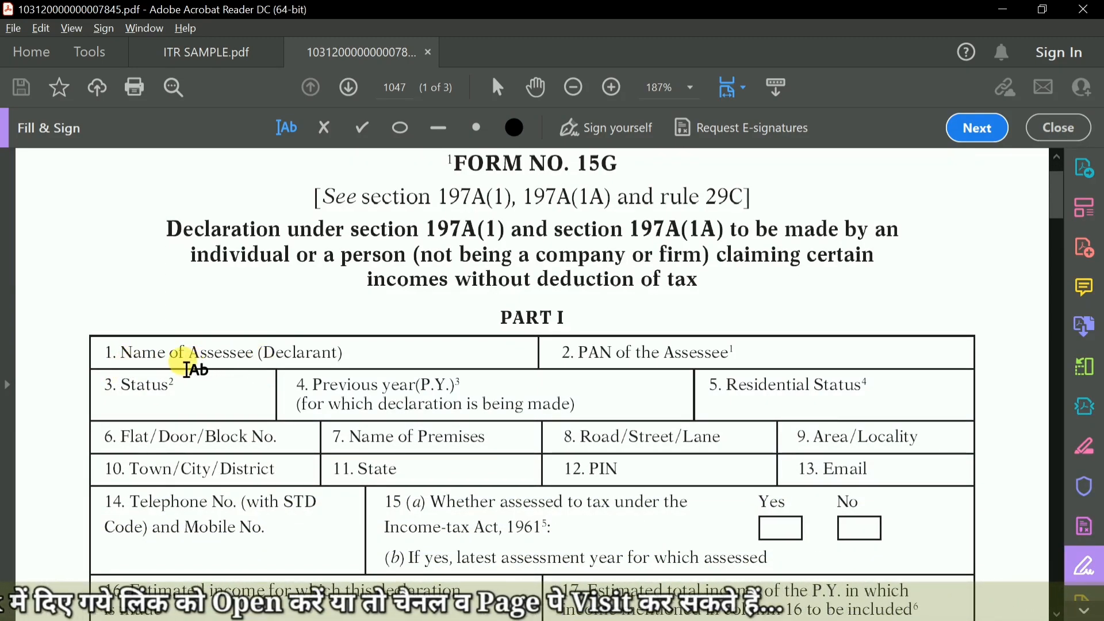
click(374, 362)
text(De)
click(397, 401)
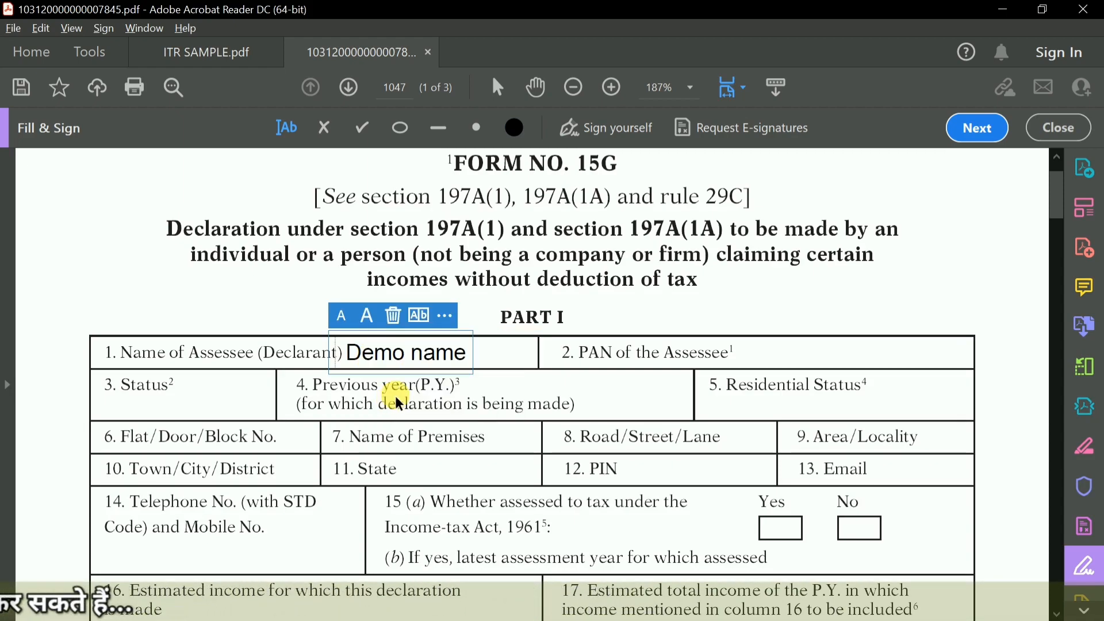
click(341, 315)
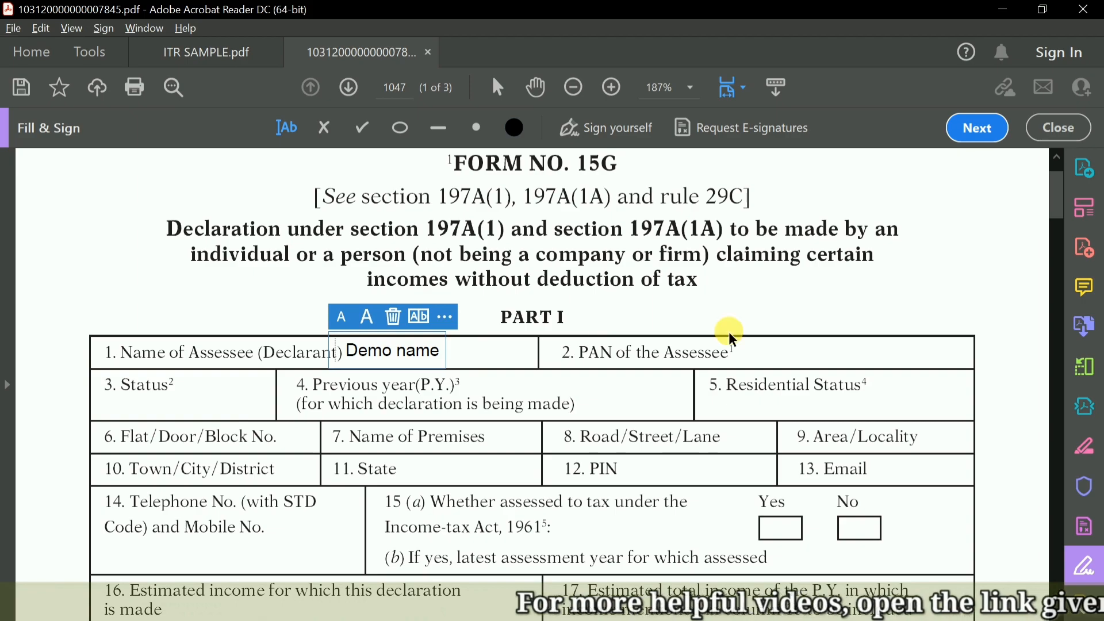
Enter the assessee's PAN in field 2 and make its text one size smaller.
click(811, 352)
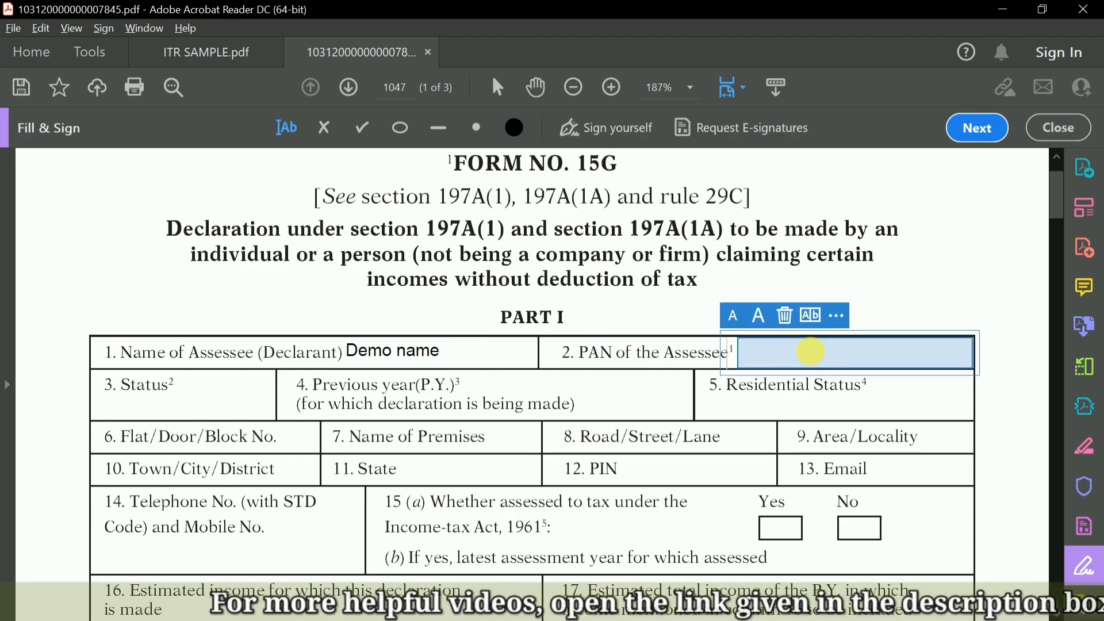
text(PA)
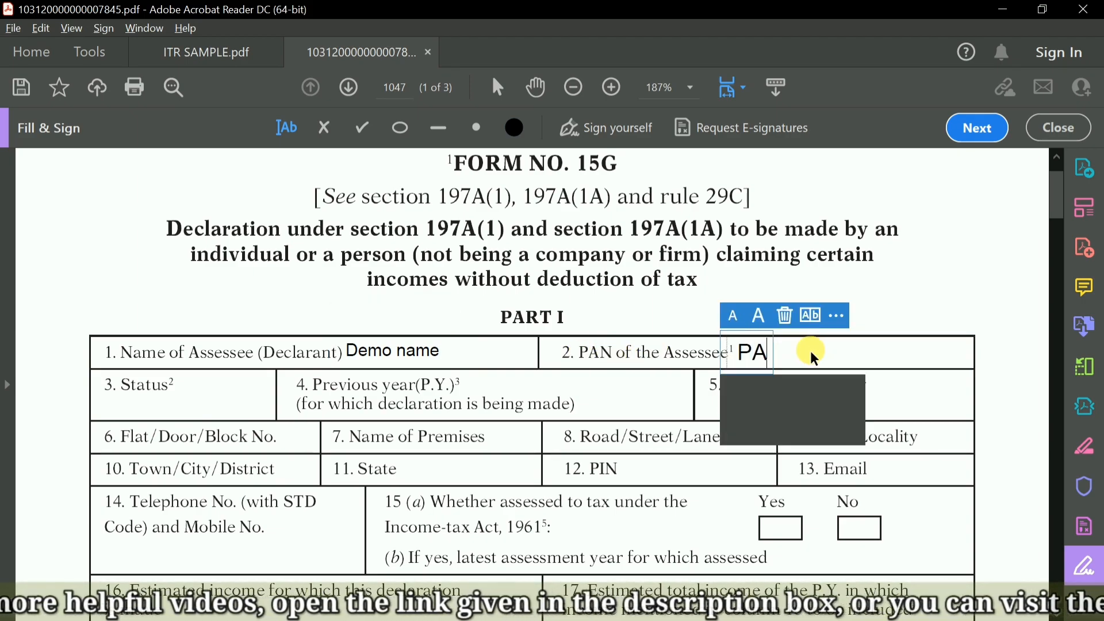
click(769, 426)
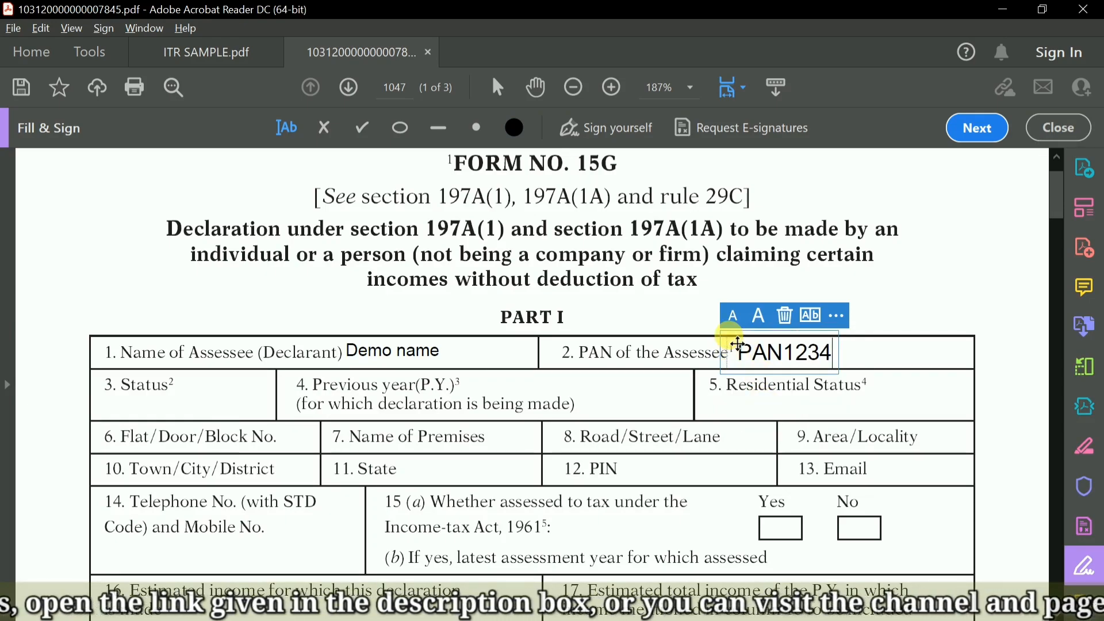
click(644, 321)
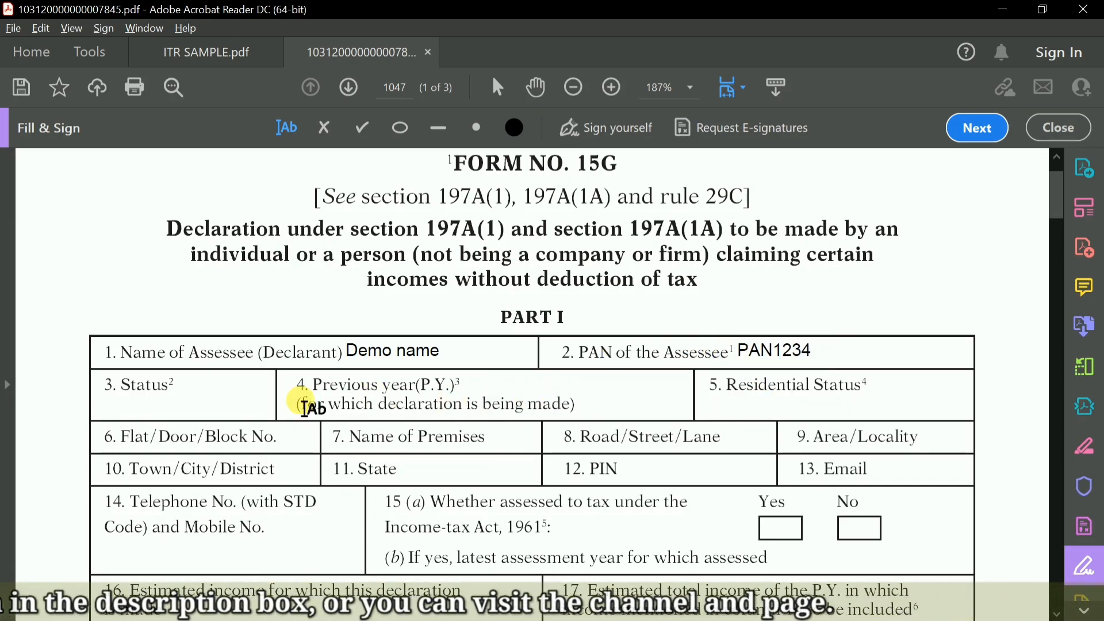
Fill the Status field with the suggested entry INDIVIDUAL.
scroll(230, 397, down, 1)
click(173, 373)
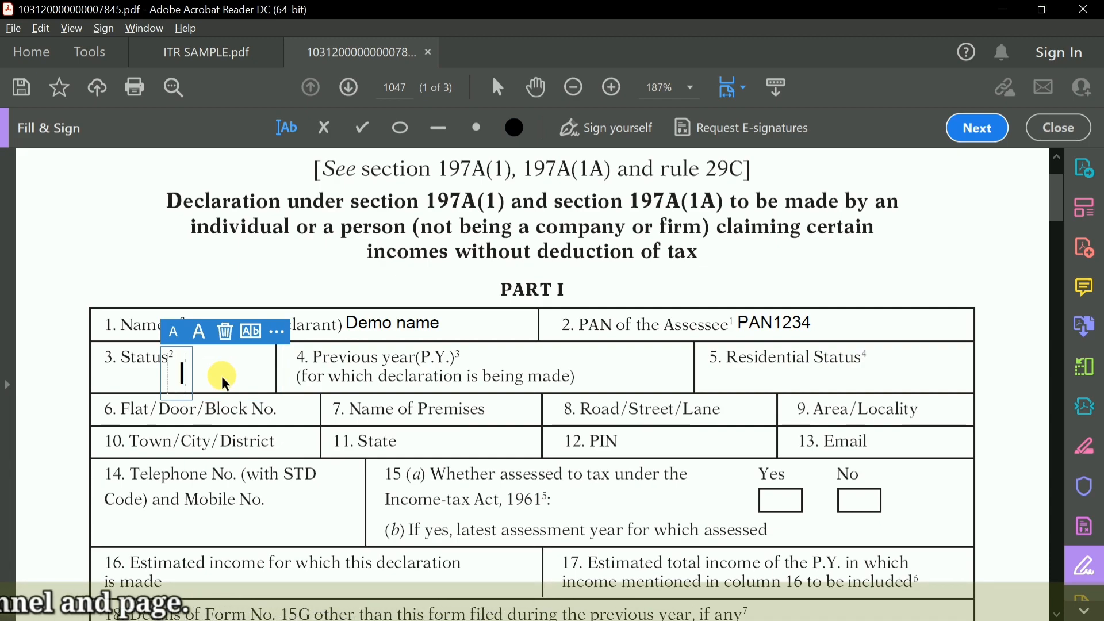
text(IN)
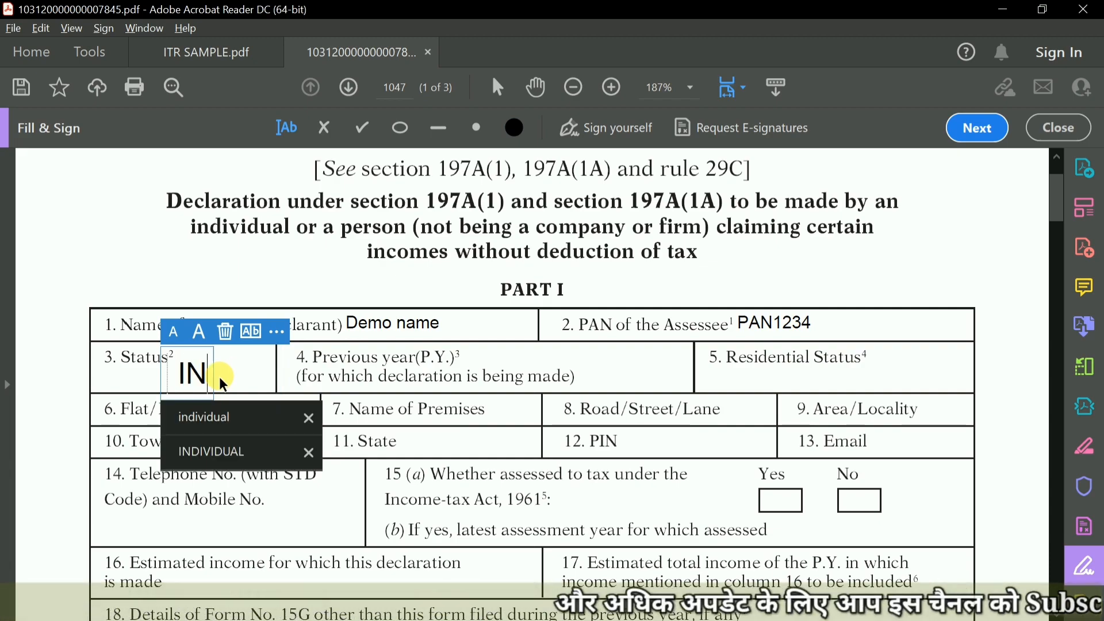
click(209, 450)
scroll(309, 306, down, 2)
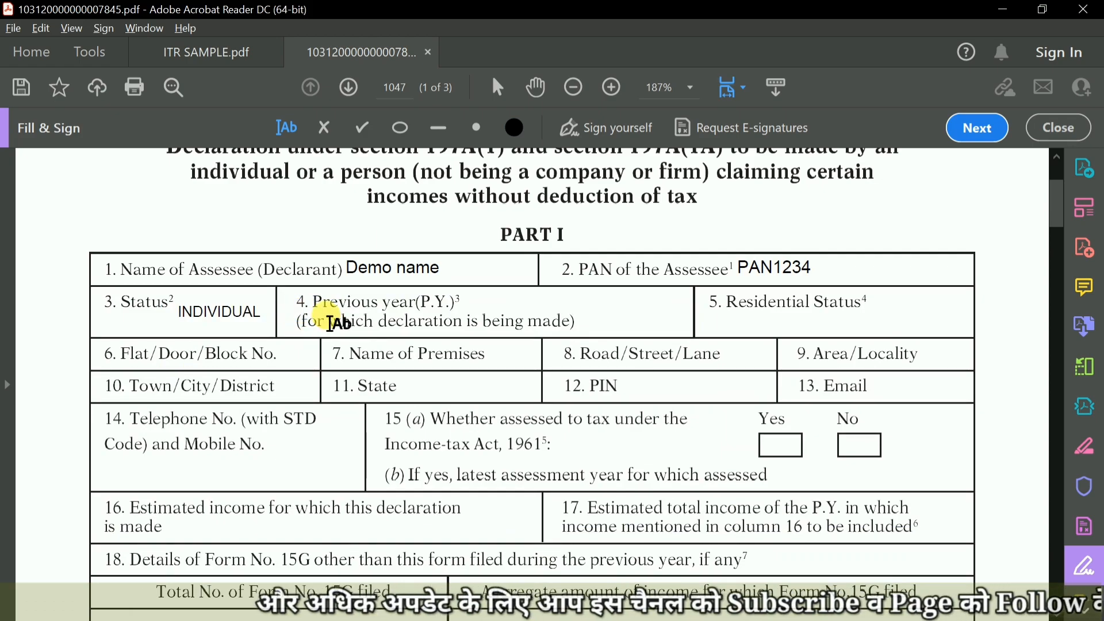
click(322, 316)
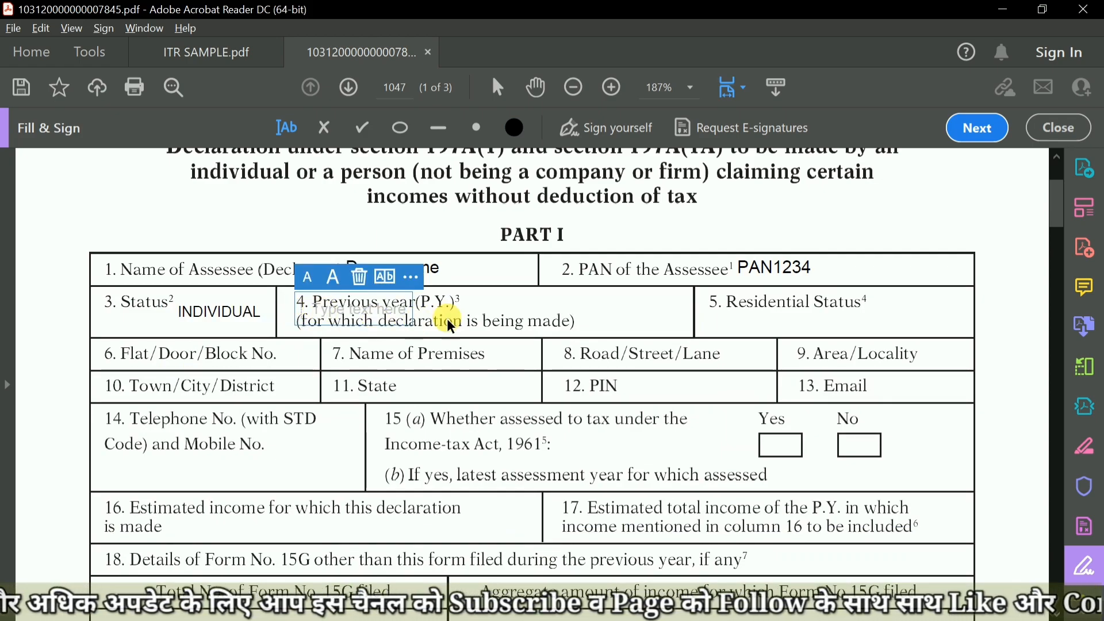
click(477, 315)
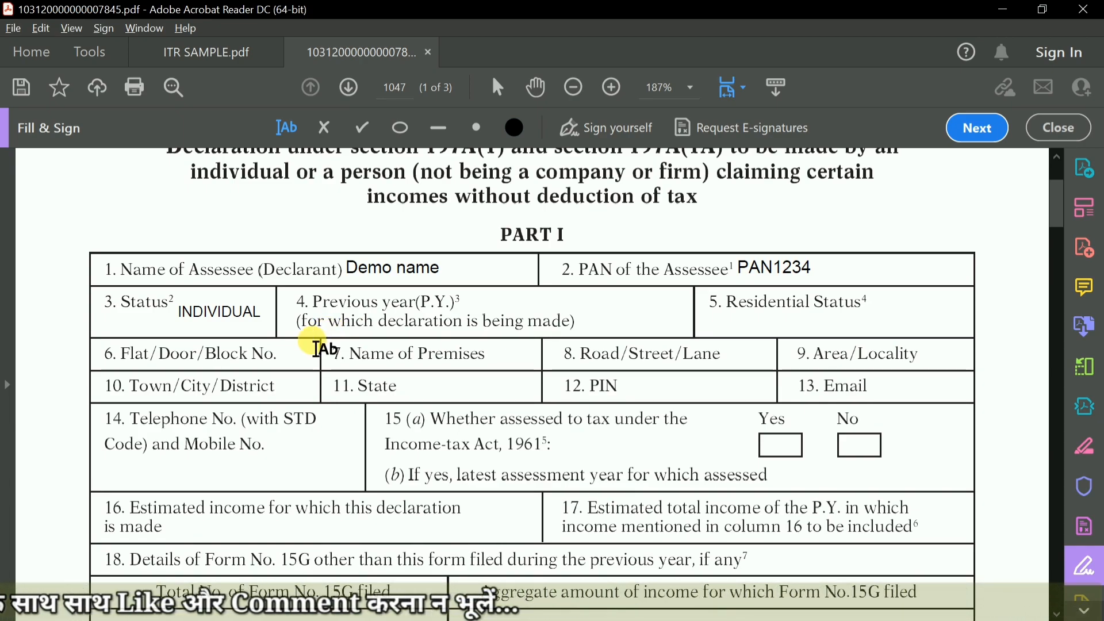
Switch to the Word notes and examine the Calendar Year line, highlighting its start and end dates.
key(alt+Tab)
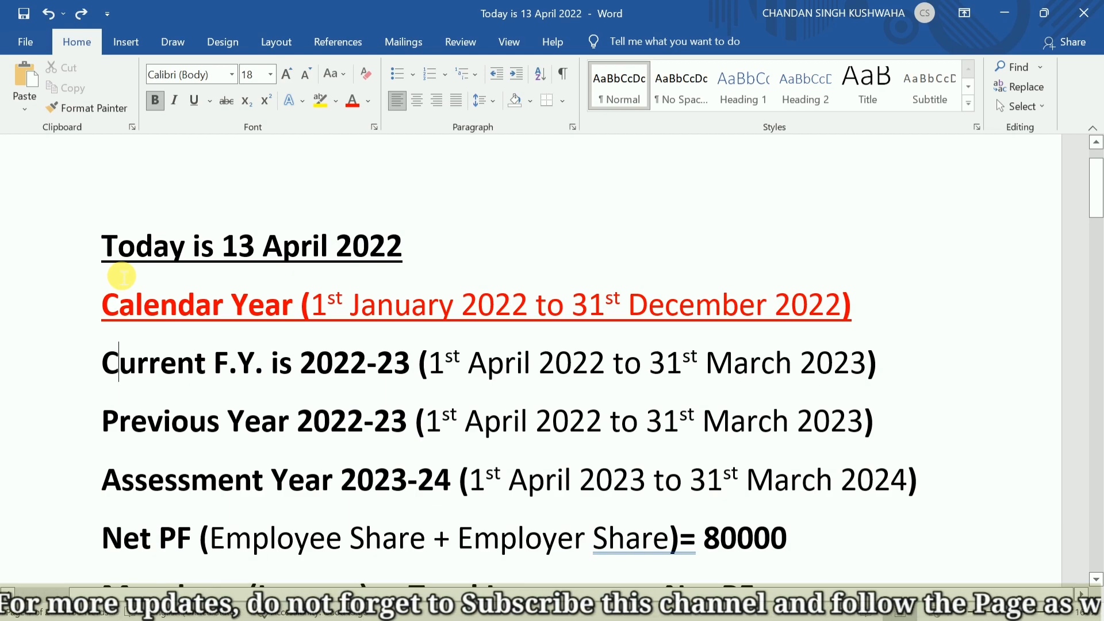
key(alt+Tab)
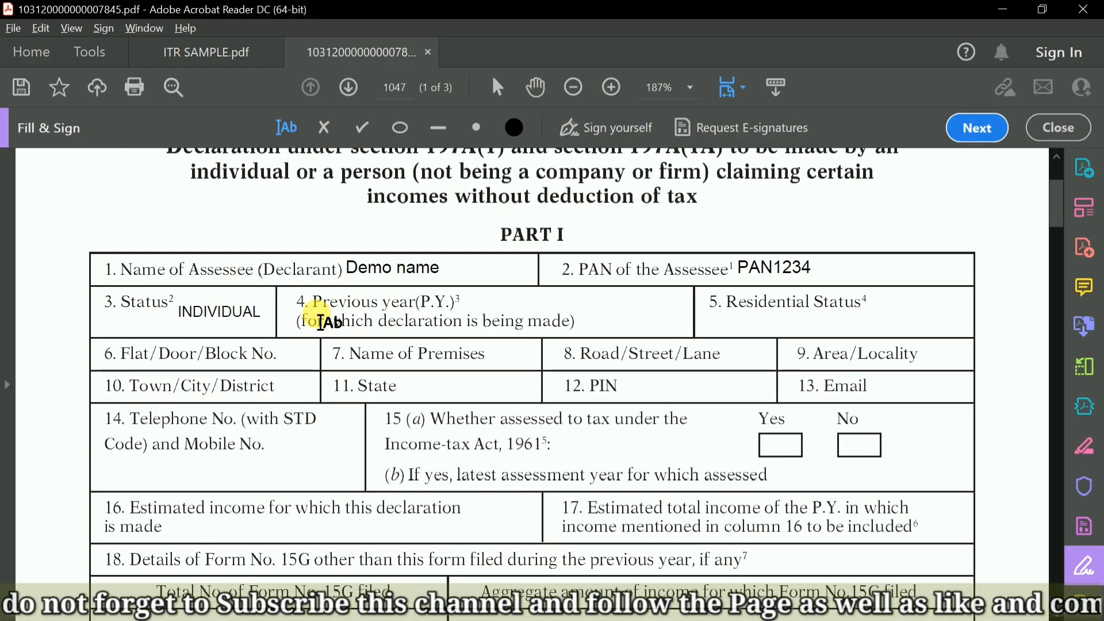
key(alt+Tab)
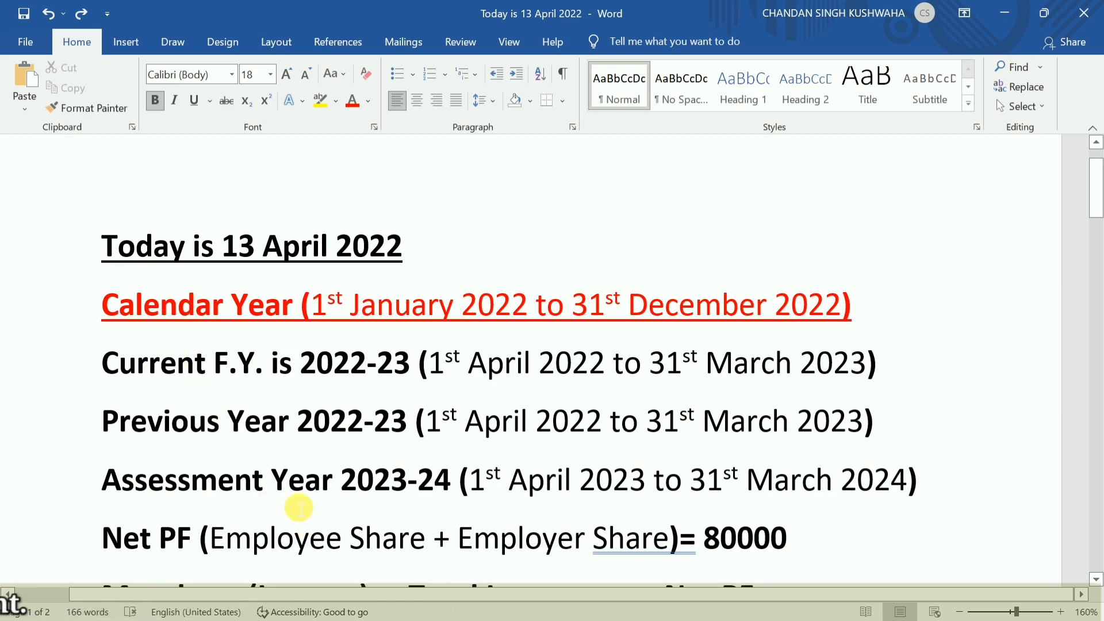
drag(113, 318, 860, 313)
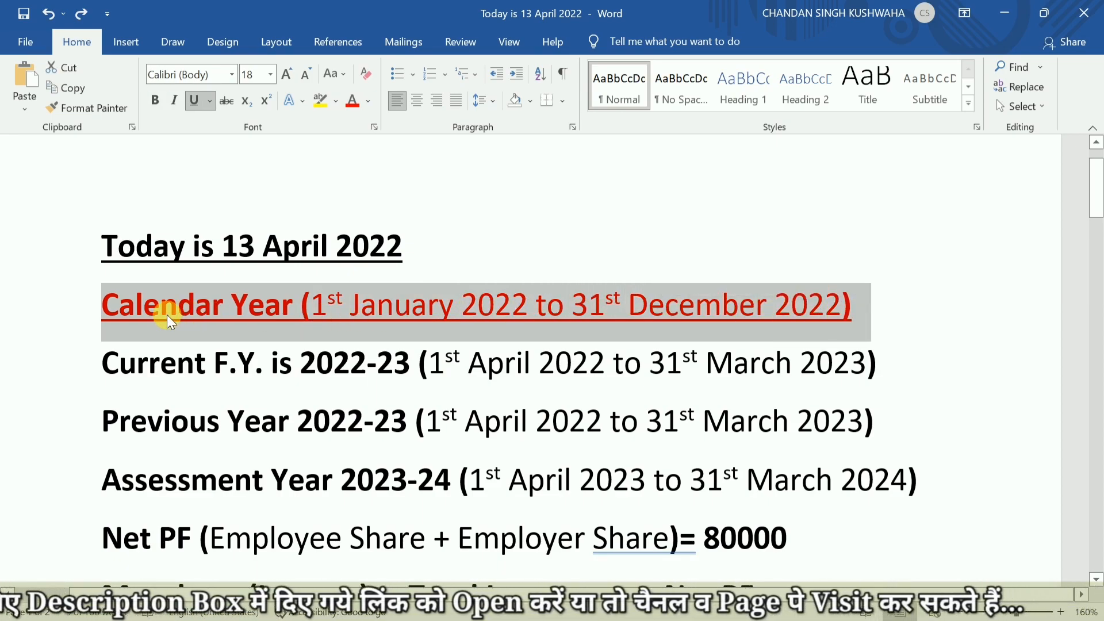
click(361, 308)
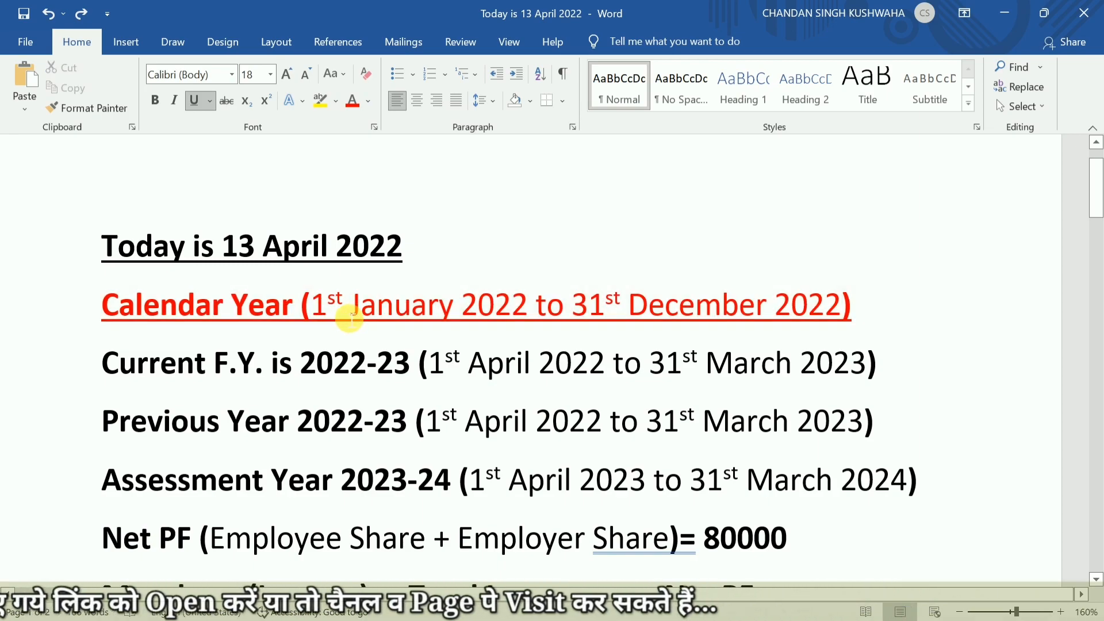
drag(353, 316, 314, 315)
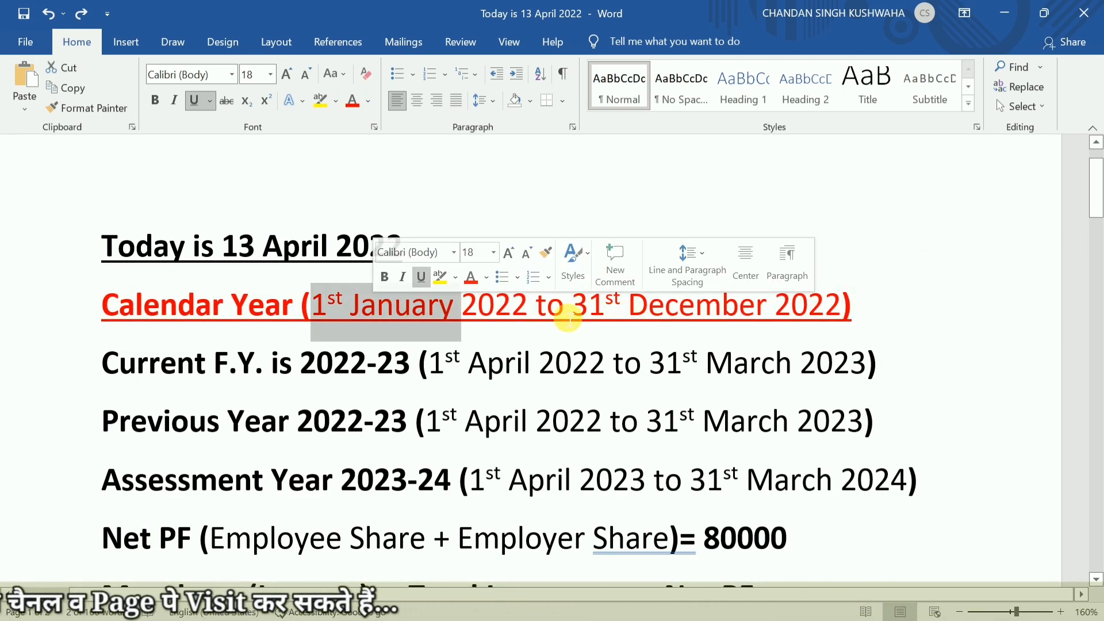
drag(575, 315, 767, 315)
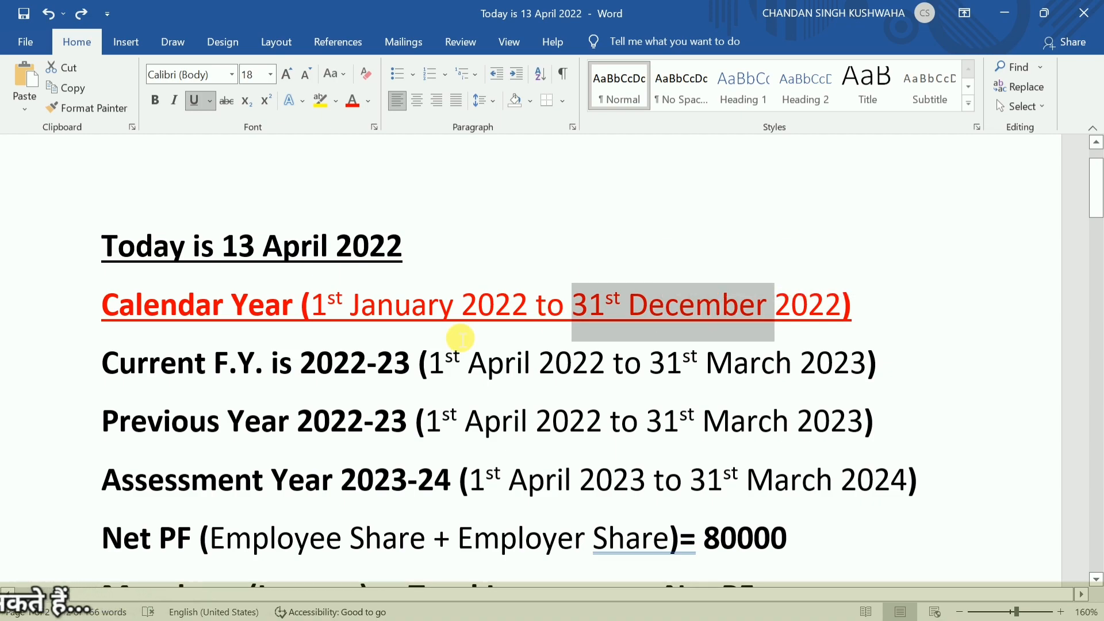
Highlight the Current F.Y., Previous Year and Assessment Year labels in the notes to compare the terms.
click(282, 364)
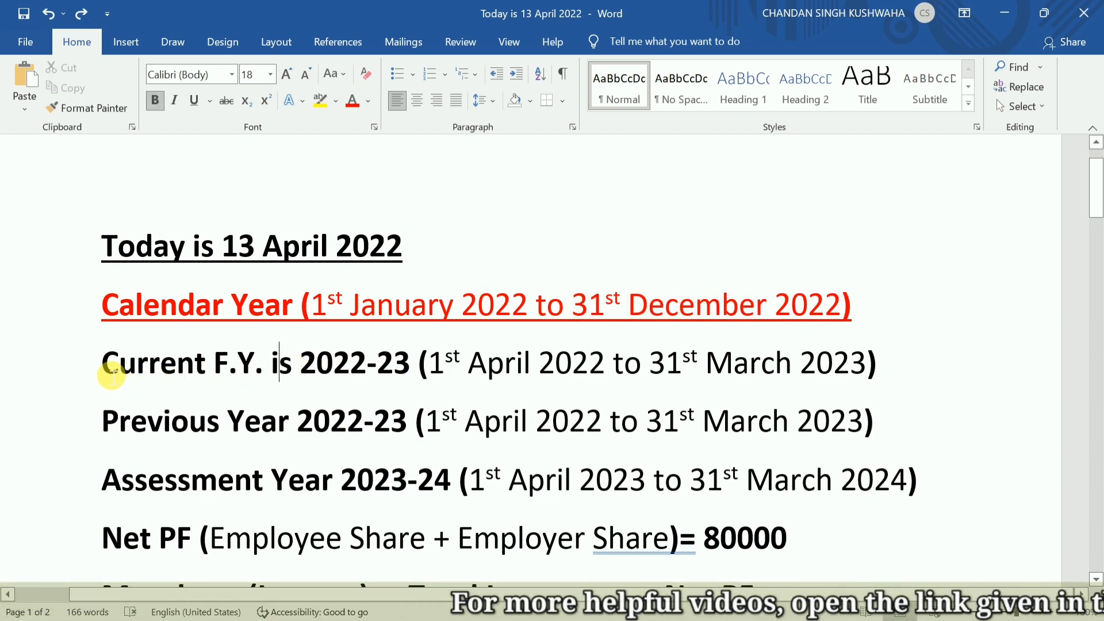
drag(112, 374, 247, 374)
drag(193, 426, 265, 424)
drag(105, 484, 321, 490)
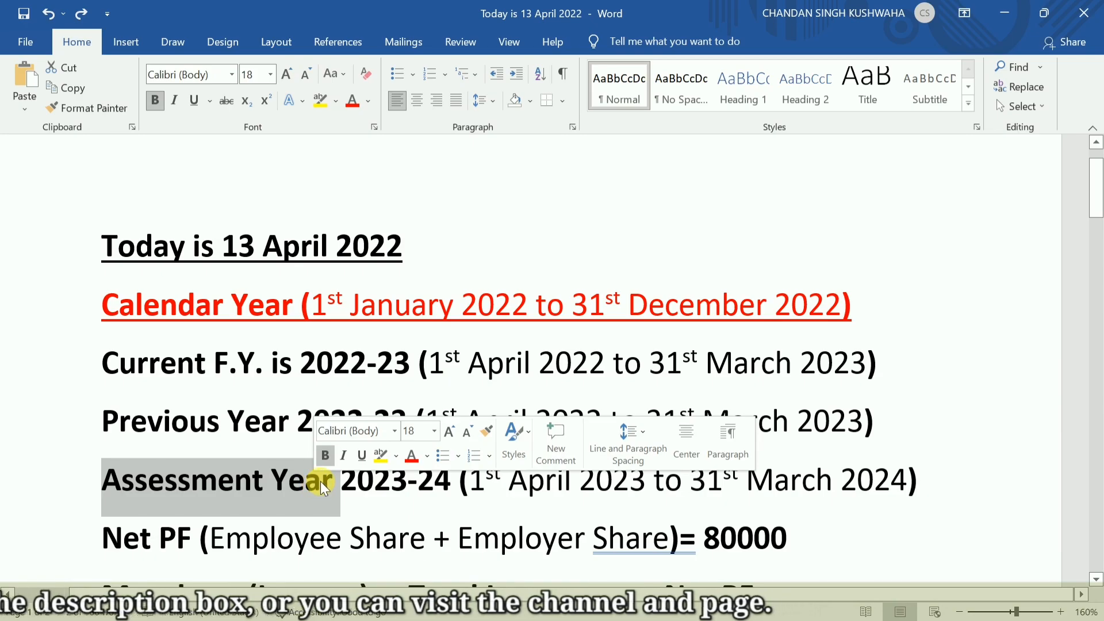
Switch back to the Form 15G PDF and examine the Declaration/Verification section for its year blanks.
key(alt+Tab)
scroll(407, 483, down, 5)
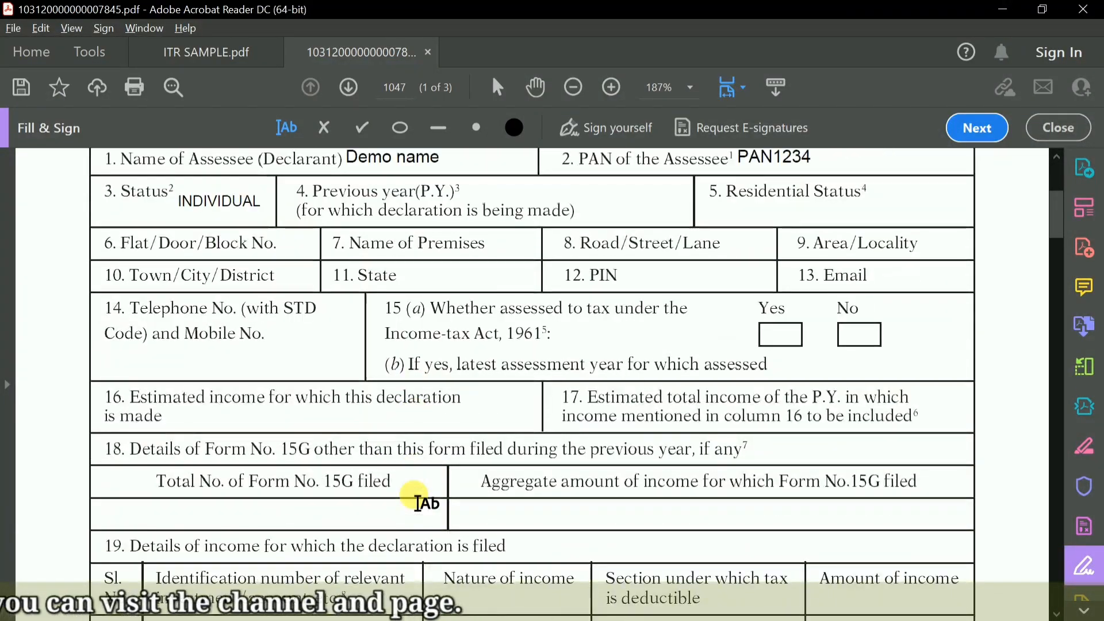
scroll(419, 503, down, 5)
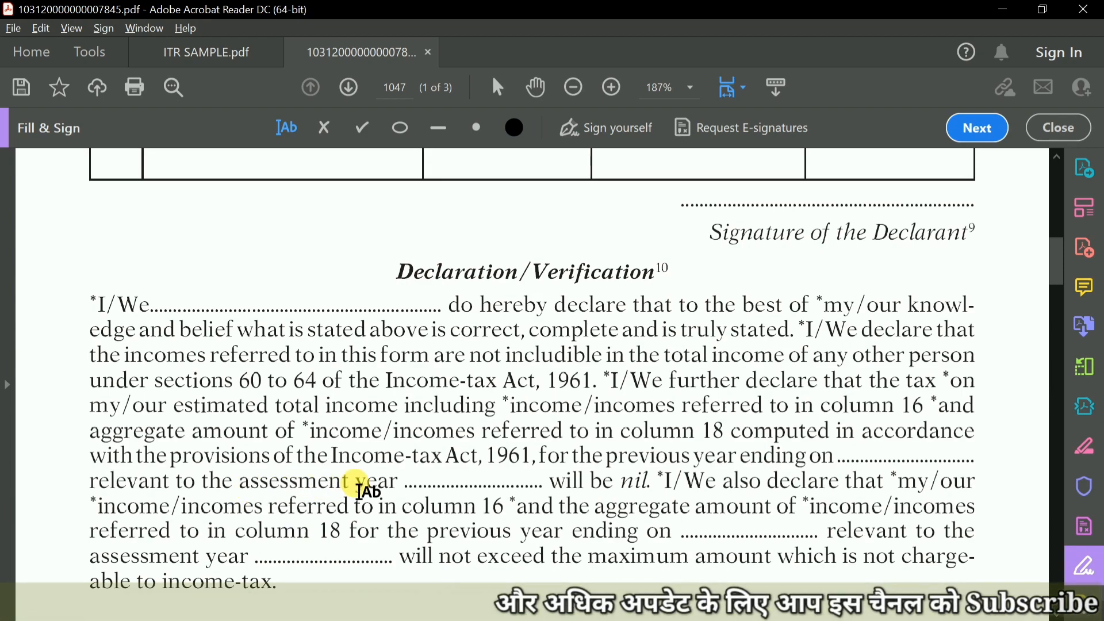
Return to the Word notes and examine the Previous Year line, highlighting its year value.
key(alt+Tab)
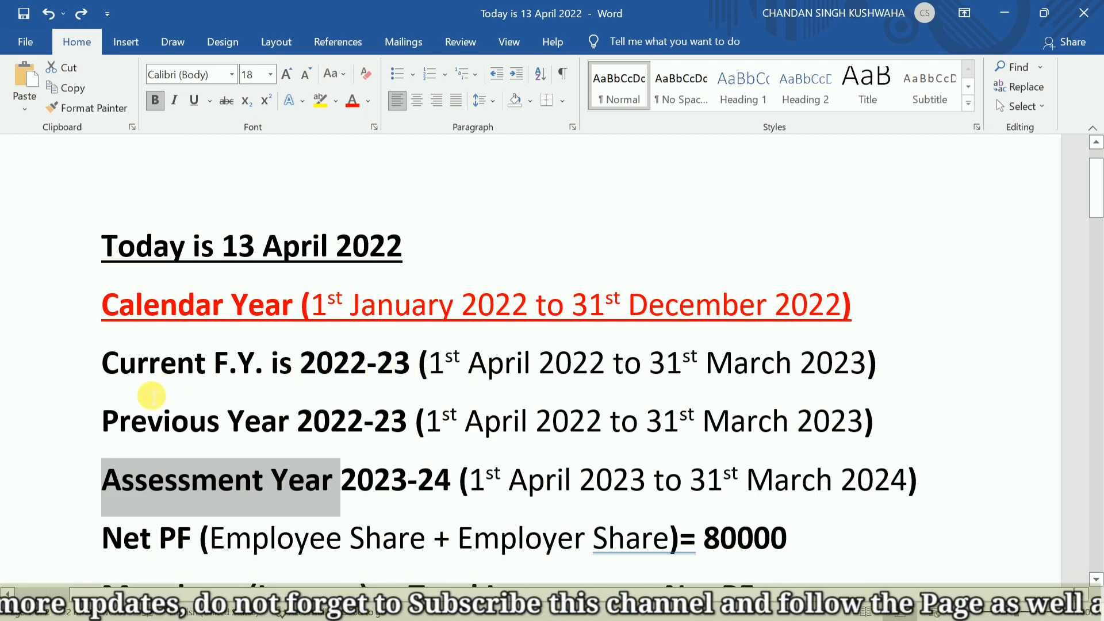
click(122, 406)
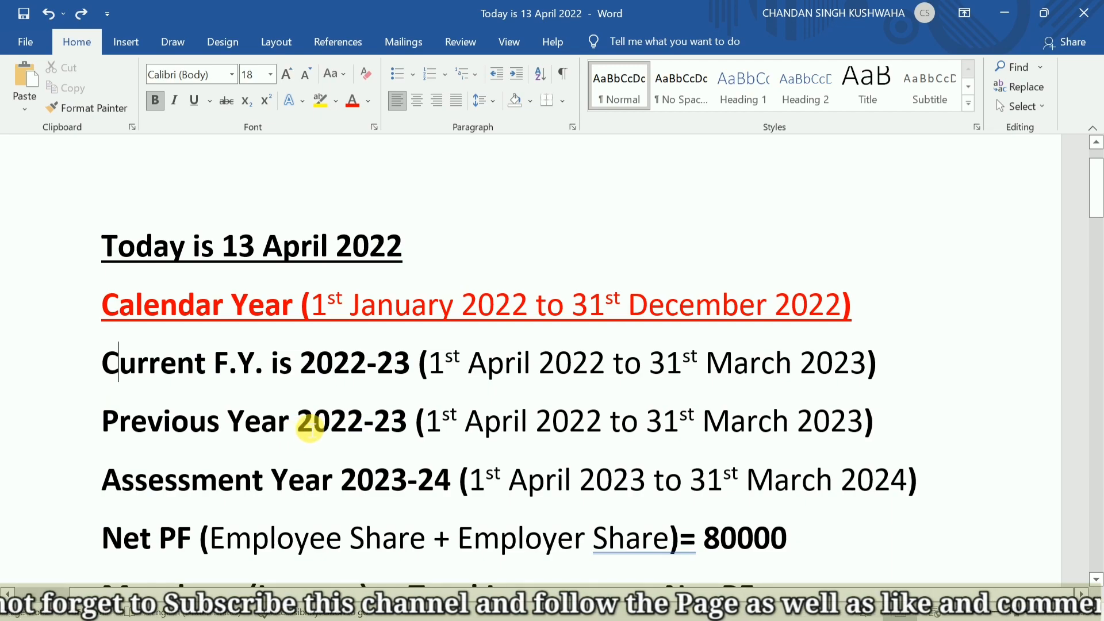
double_click(313, 423)
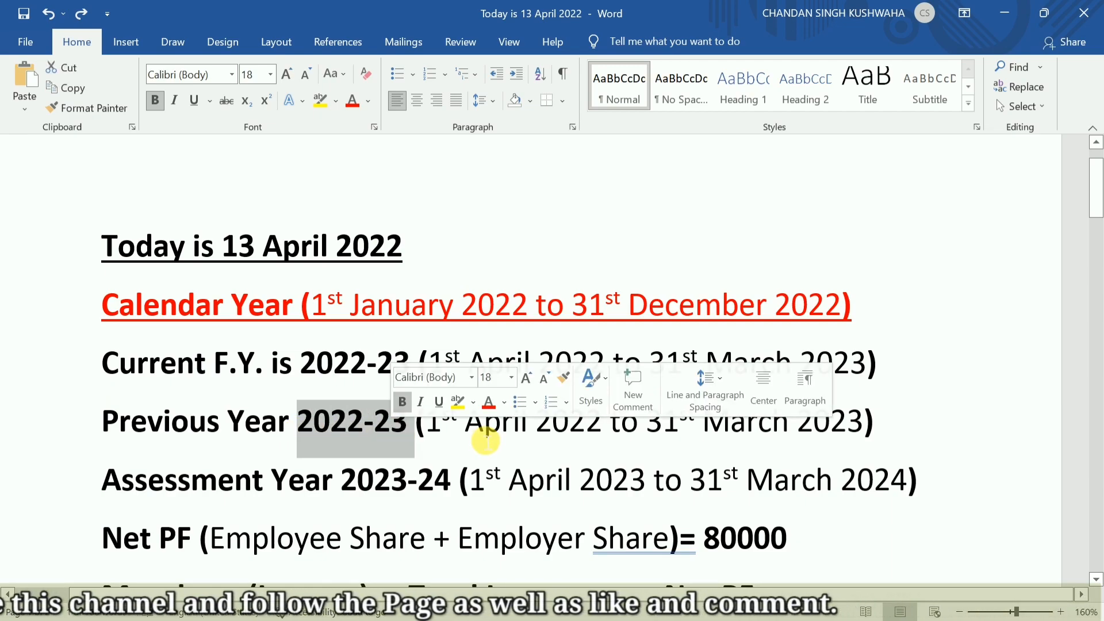
click(484, 438)
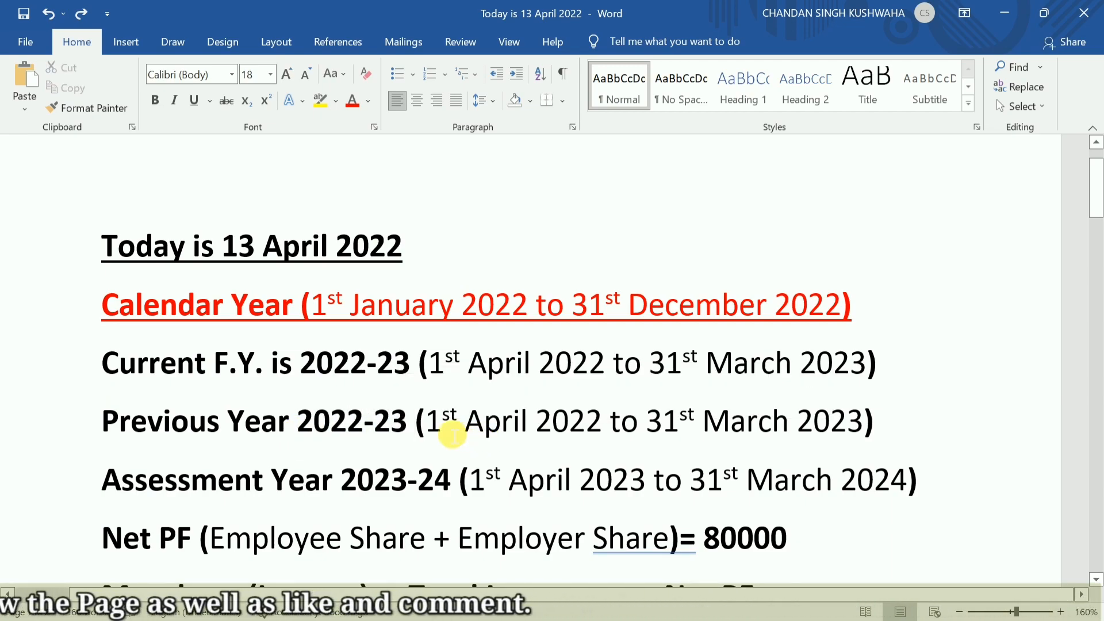
Replace April with MAY in the Previous Year start date, and undo the replacement.
drag(475, 428, 523, 432)
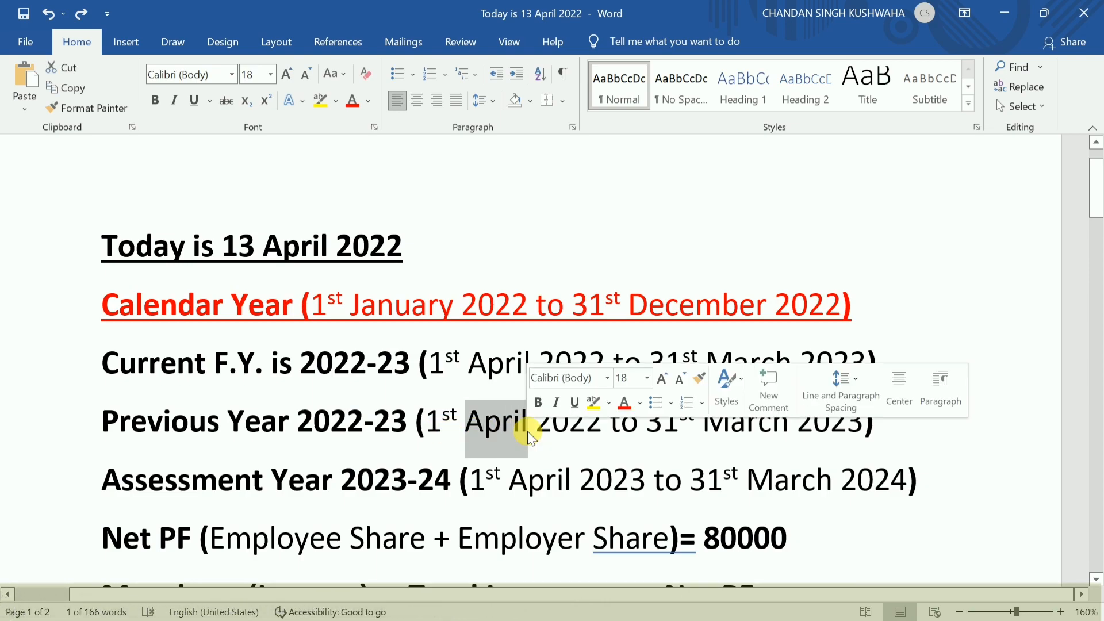
text(MAY)
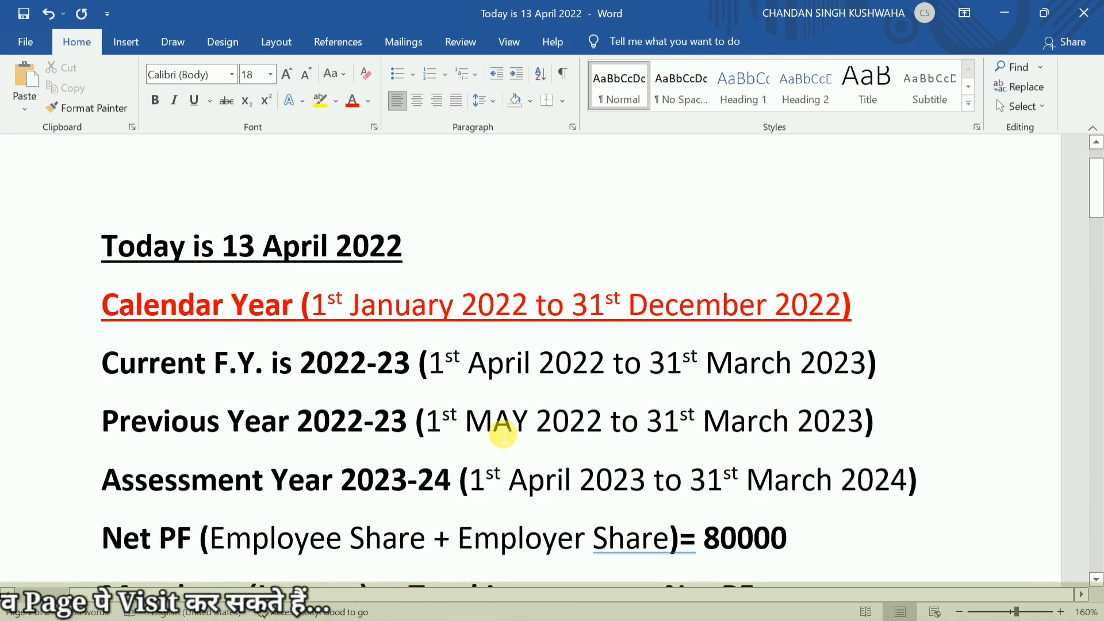
key(ctrl+a)
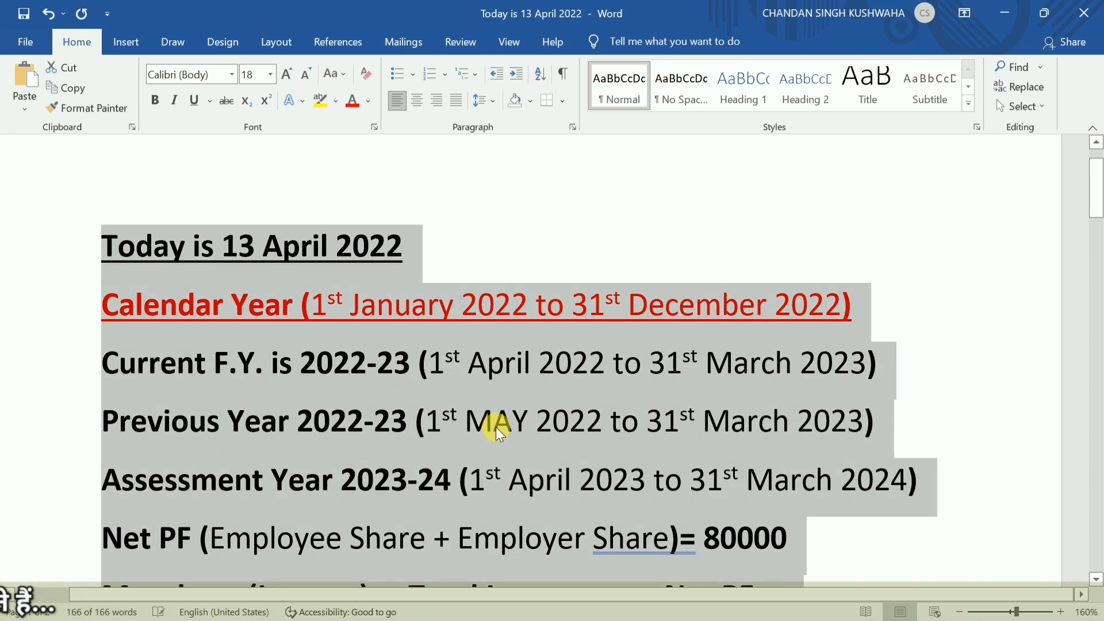
click(499, 431)
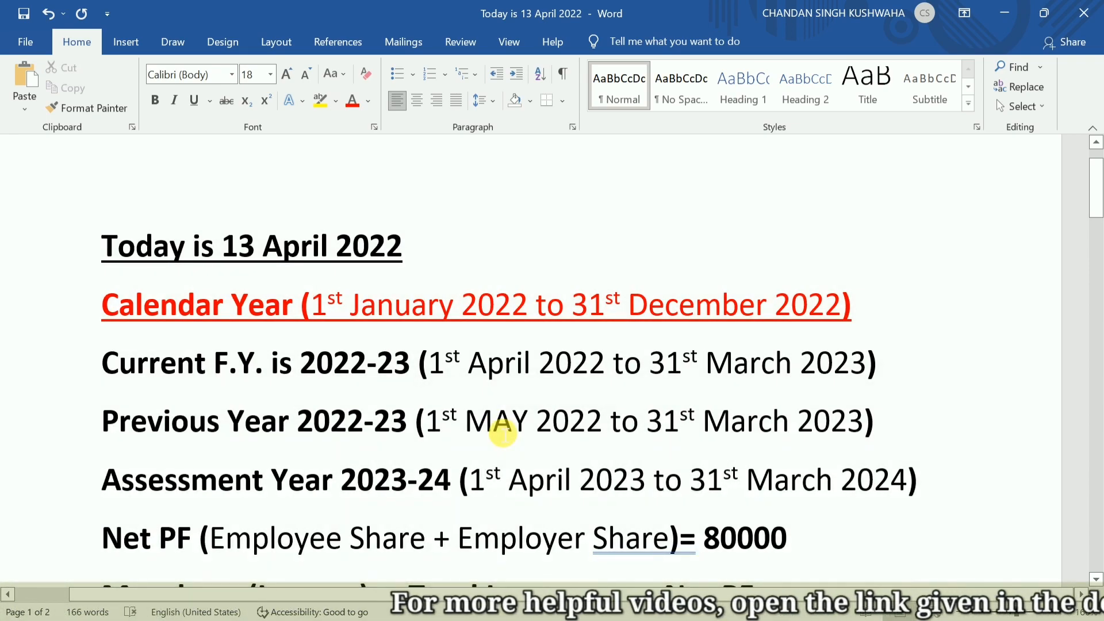
key(ctrl+z)
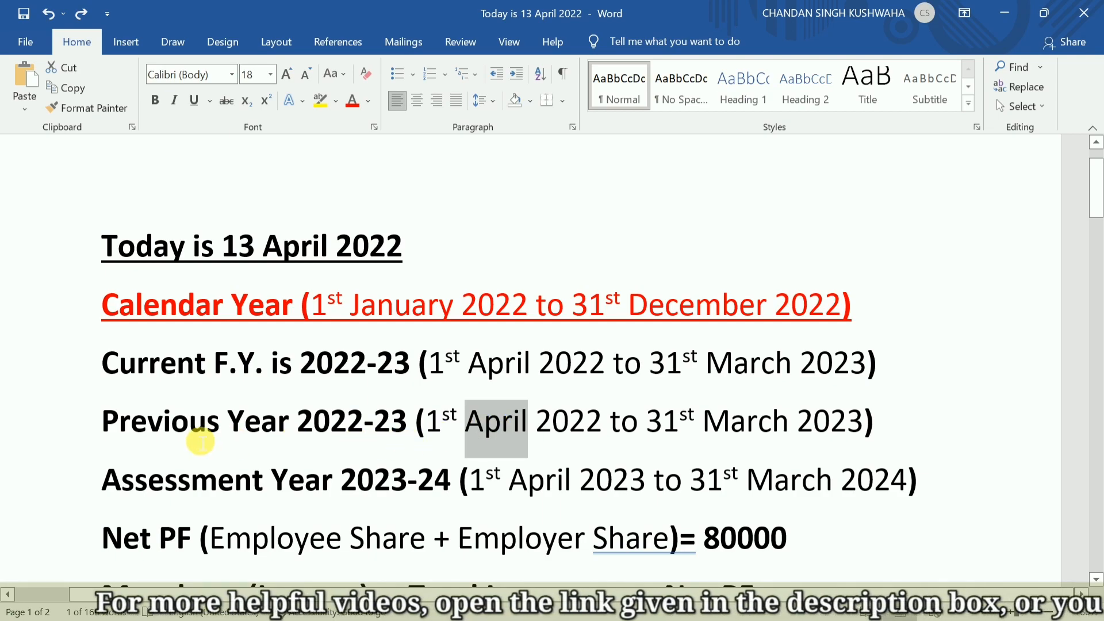
Compare the Previous Year dates with the Current F.Y. dates by highlighting both periods in the notes.
click(132, 425)
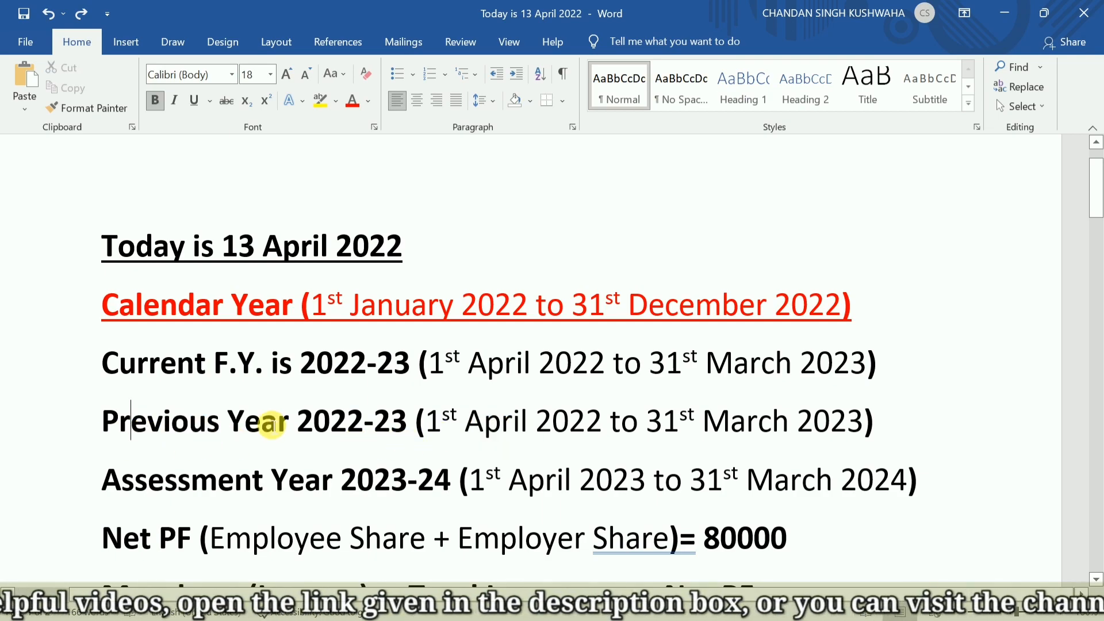
drag(455, 429, 501, 433)
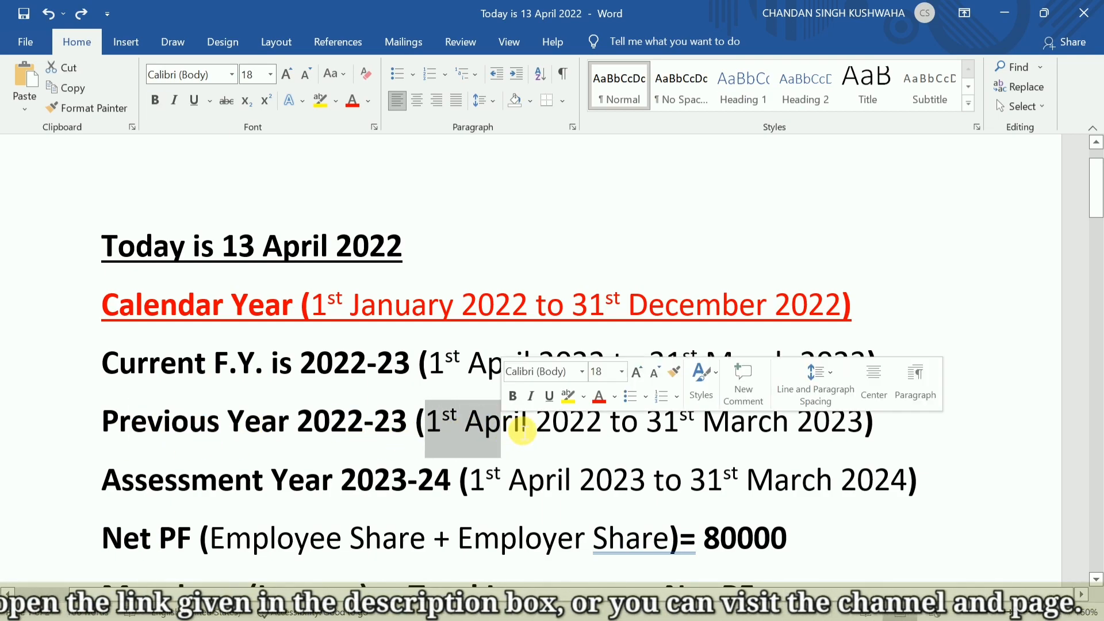
click(587, 433)
click(438, 371)
drag(438, 371, 699, 368)
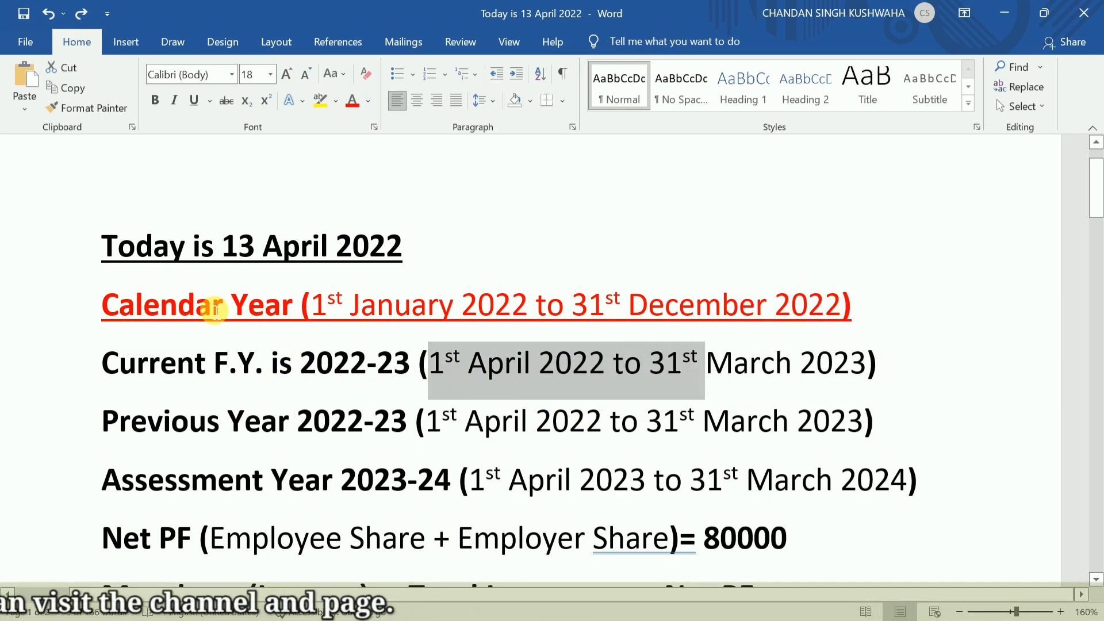
Compare the start dates of the Calendar Year and the Current F.Y. by highlighting them in the notes.
drag(312, 308, 460, 310)
click(309, 454)
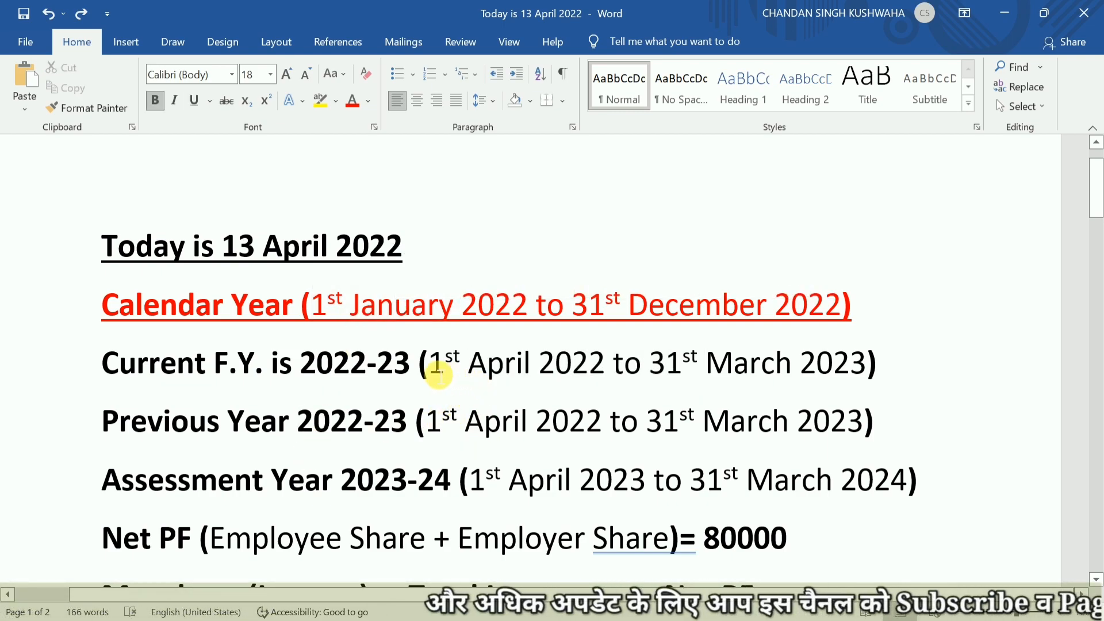
drag(438, 373, 493, 364)
click(555, 388)
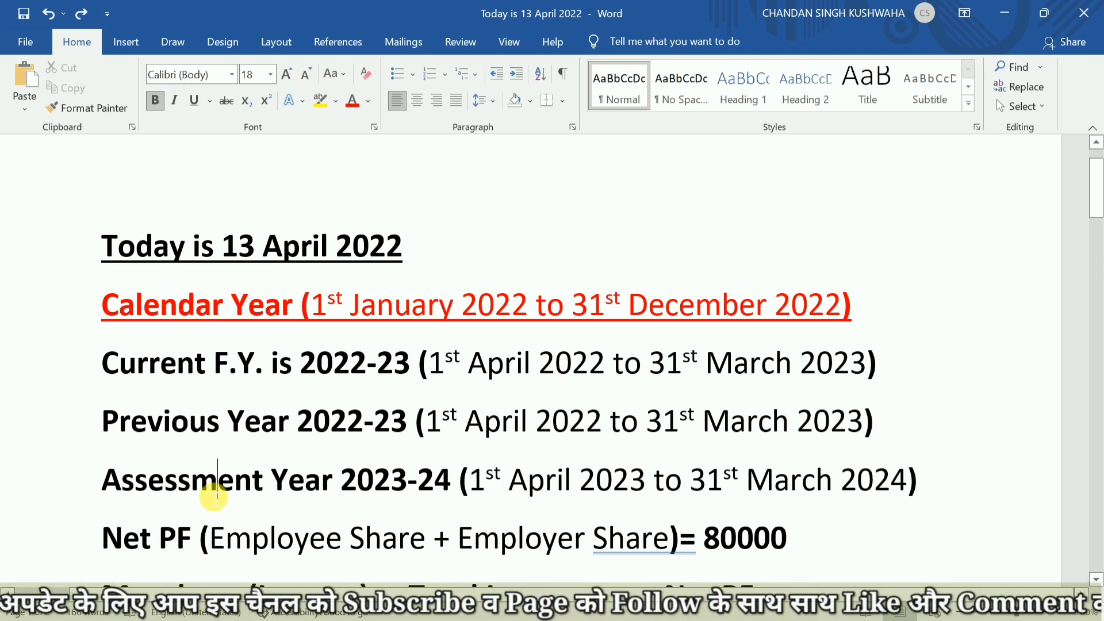
Compare the year values on the Previous Year, Current F.Y. and Assessment Year lines by highlighting them in turn.
scroll(213, 495, down, 1)
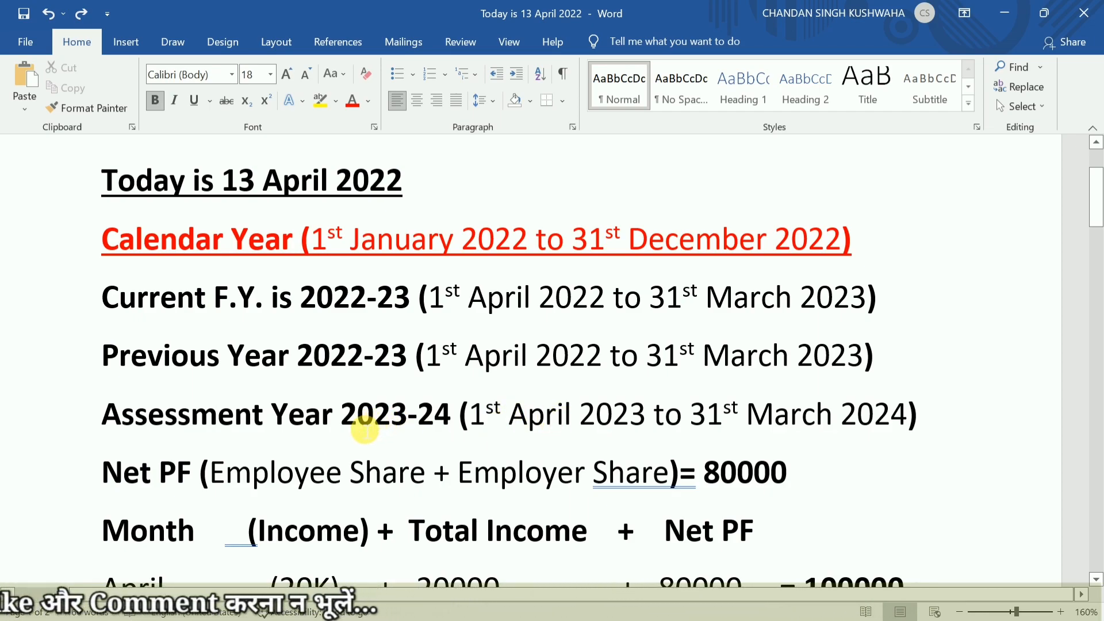
drag(305, 362, 397, 363)
click(341, 314)
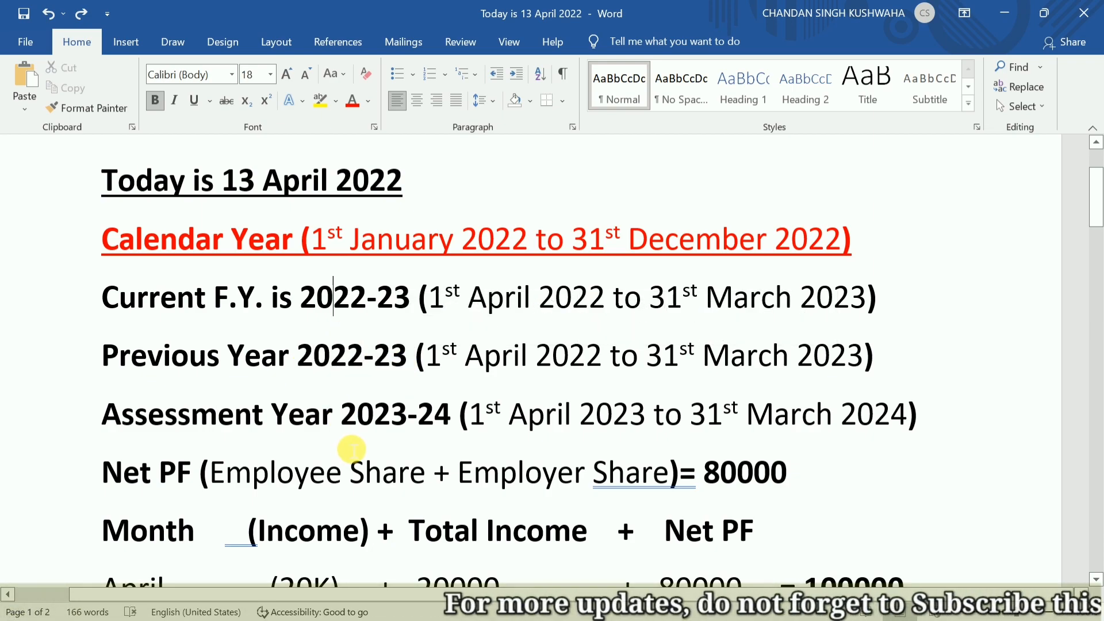
drag(350, 426, 453, 425)
drag(311, 302, 407, 317)
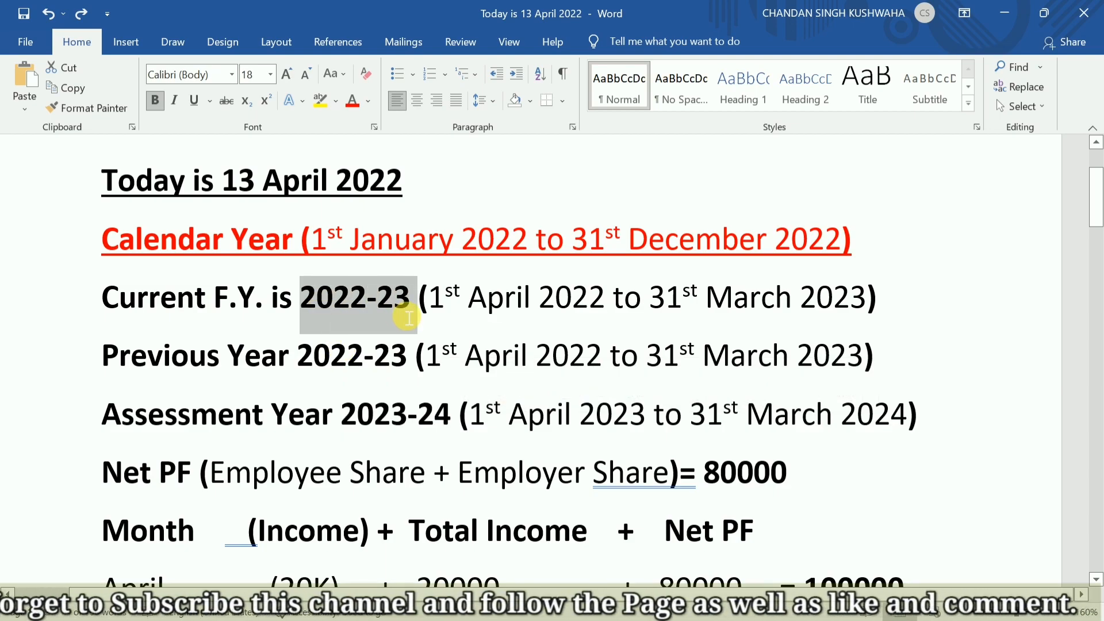
drag(344, 424, 421, 426)
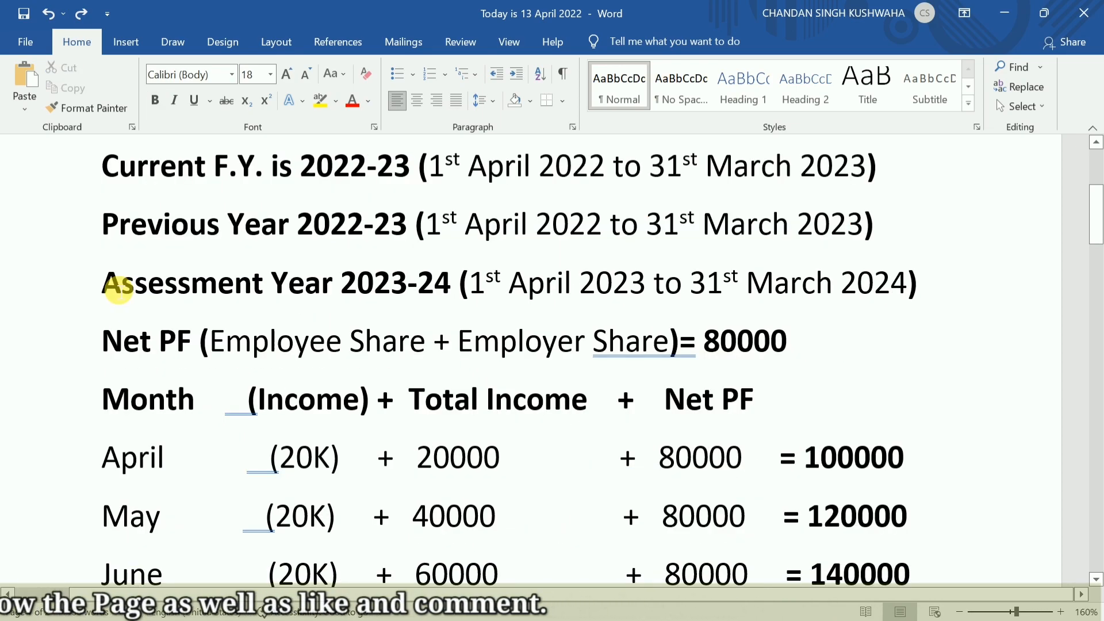
click(107, 289)
drag(162, 285, 335, 289)
Examine the Work and Payment columns of the example below the monthly income list, highlighting January and February.
scroll(293, 311, down, 10)
scroll(298, 308, down, 5)
click(81, 432)
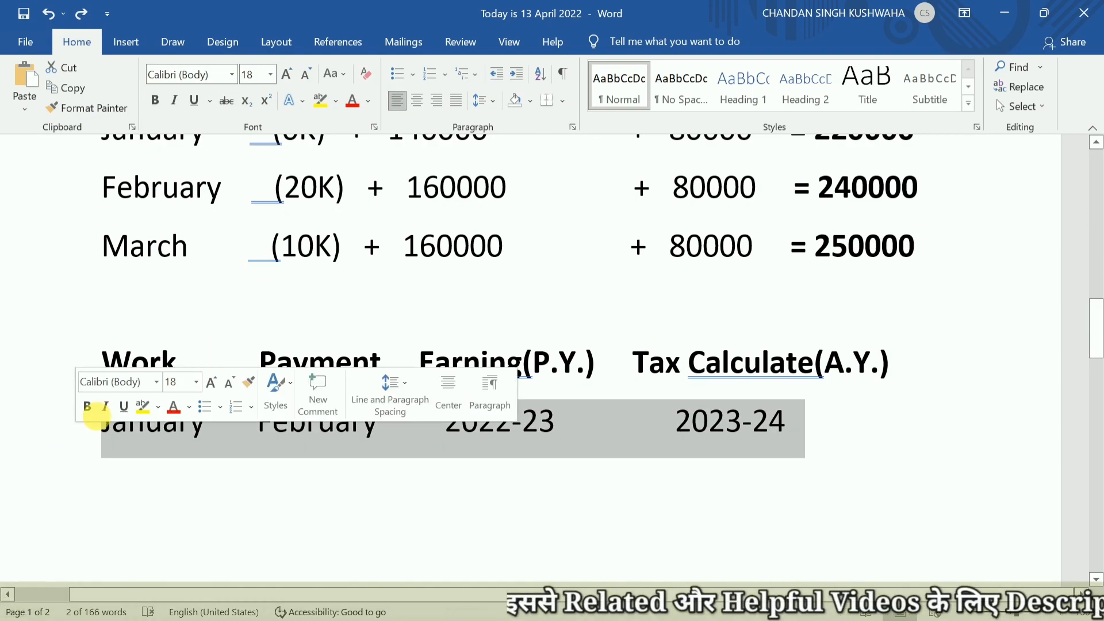
click(109, 431)
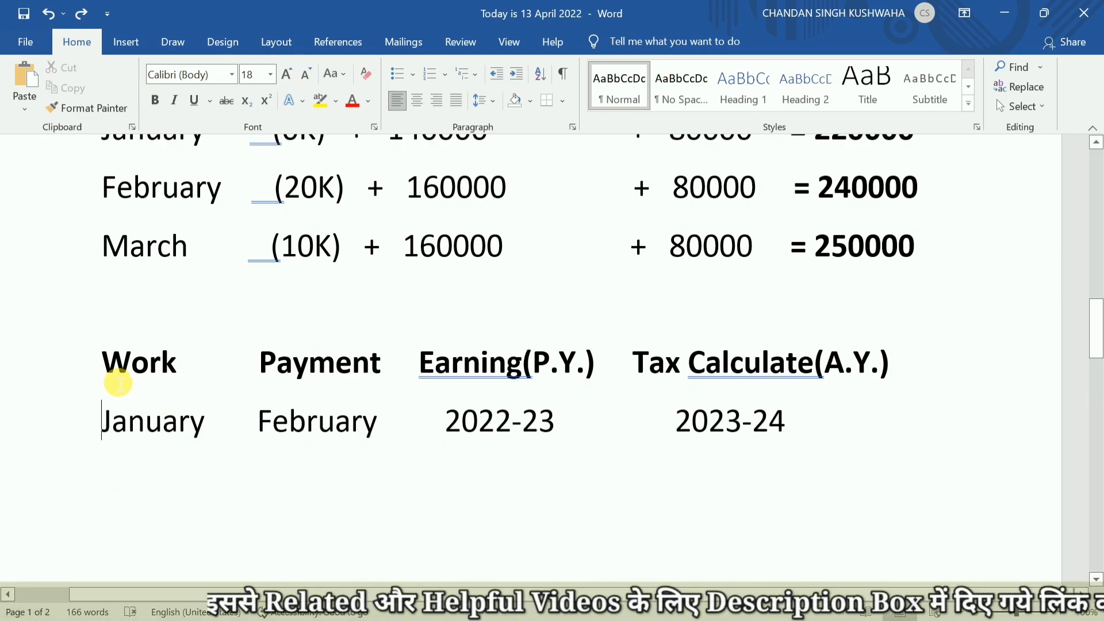
drag(109, 424, 199, 439)
click(214, 427)
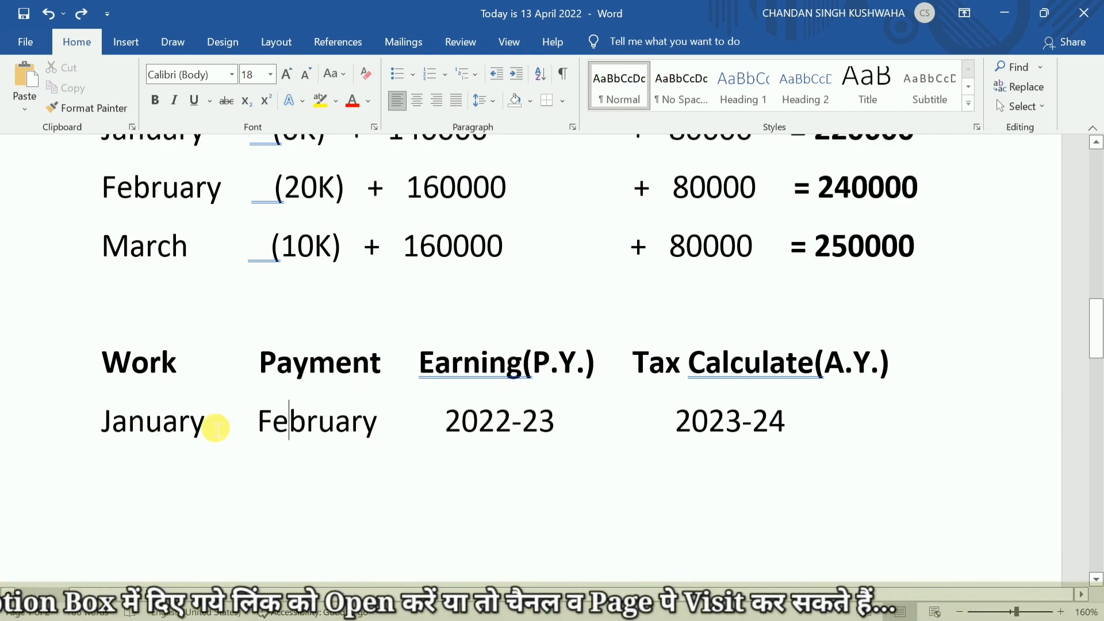
drag(258, 438, 376, 440)
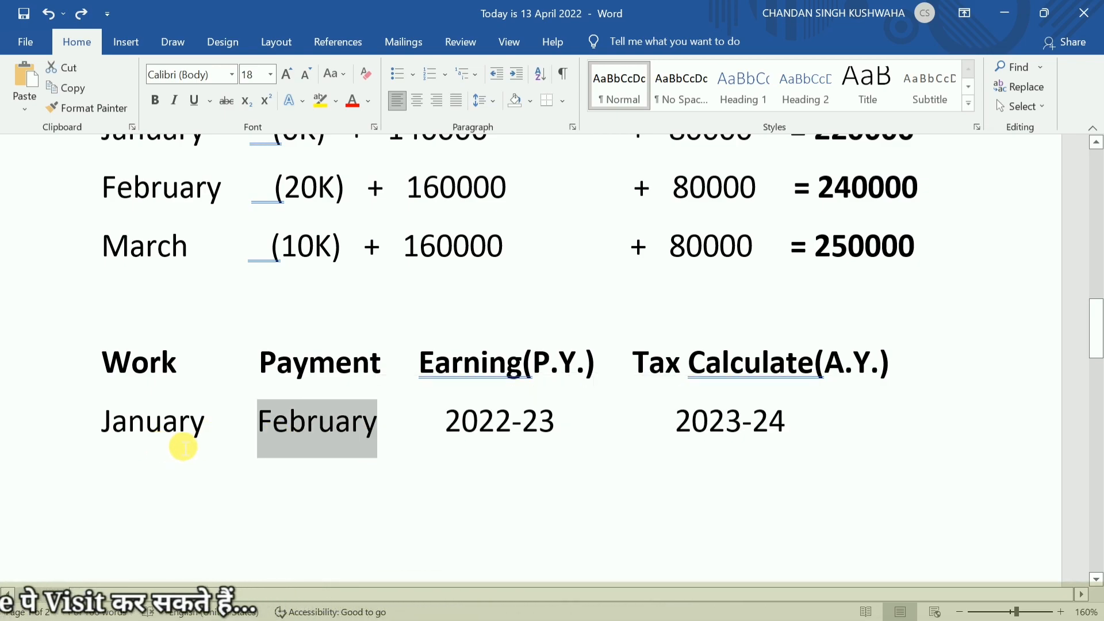
mouse_move(201, 435)
mouse_down()
mouse_move(101, 426)
mouse_move(208, 438)
mouse_up()
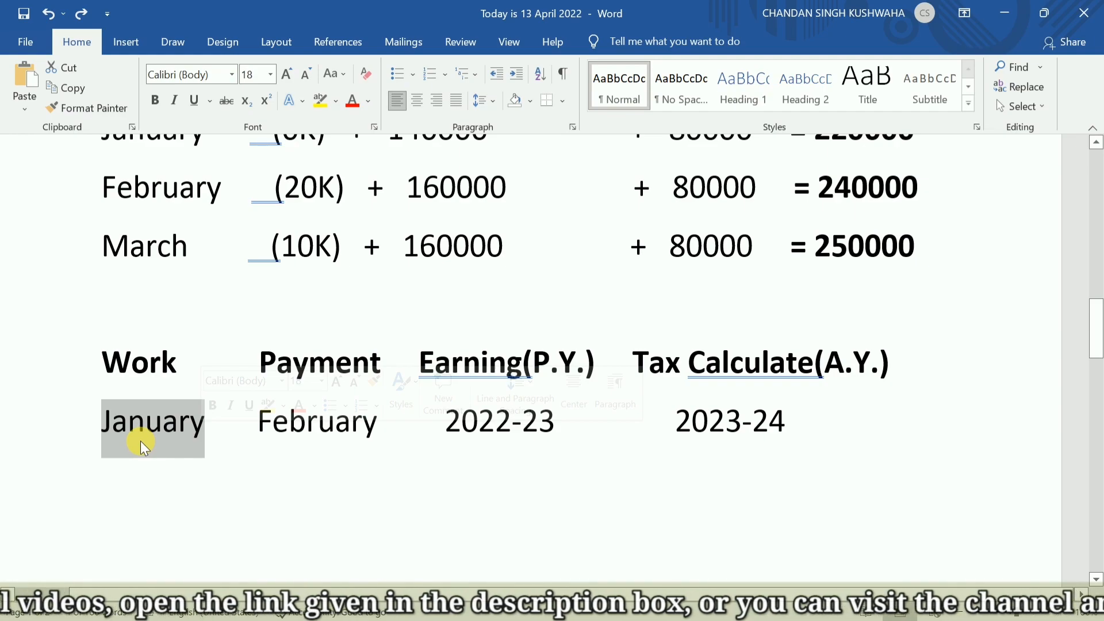
drag(266, 437, 377, 442)
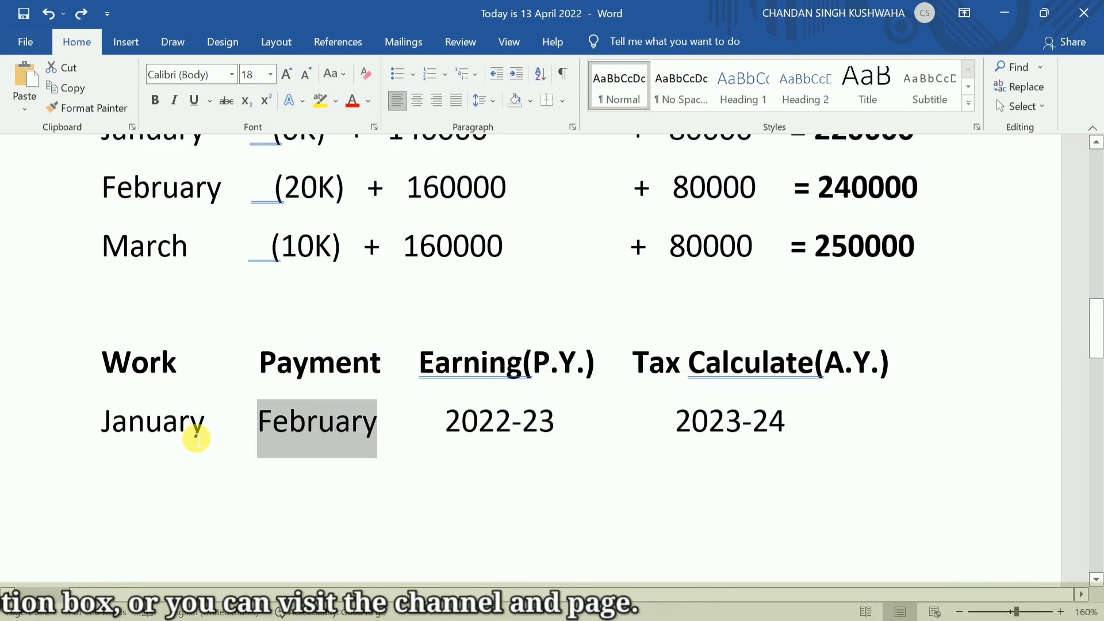
drag(204, 436, 98, 425)
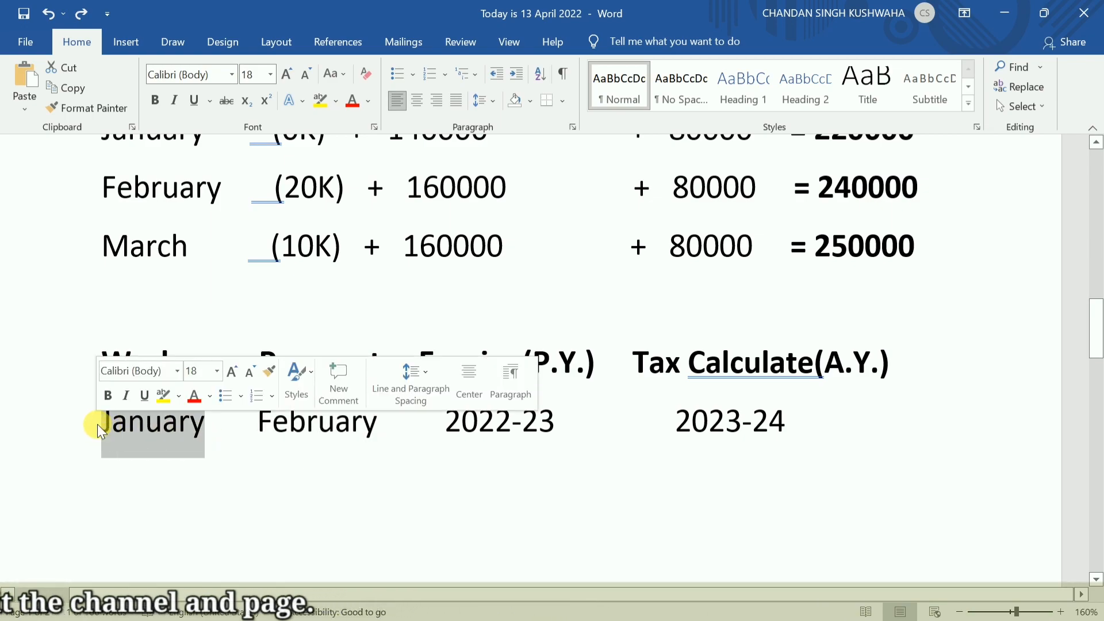
click(122, 435)
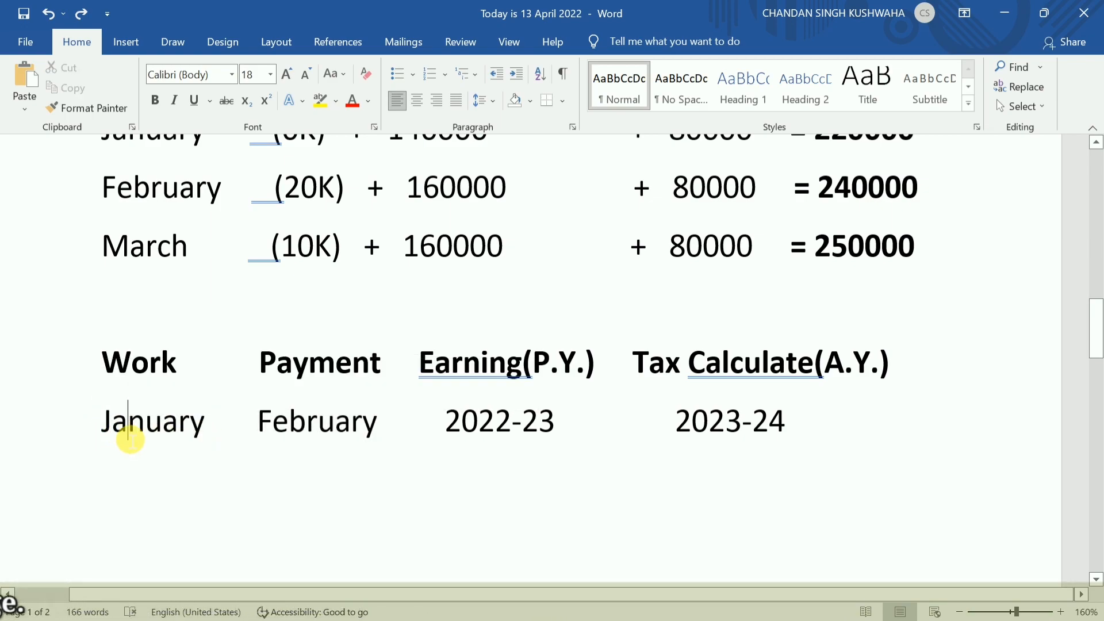
drag(260, 436, 357, 431)
click(408, 428)
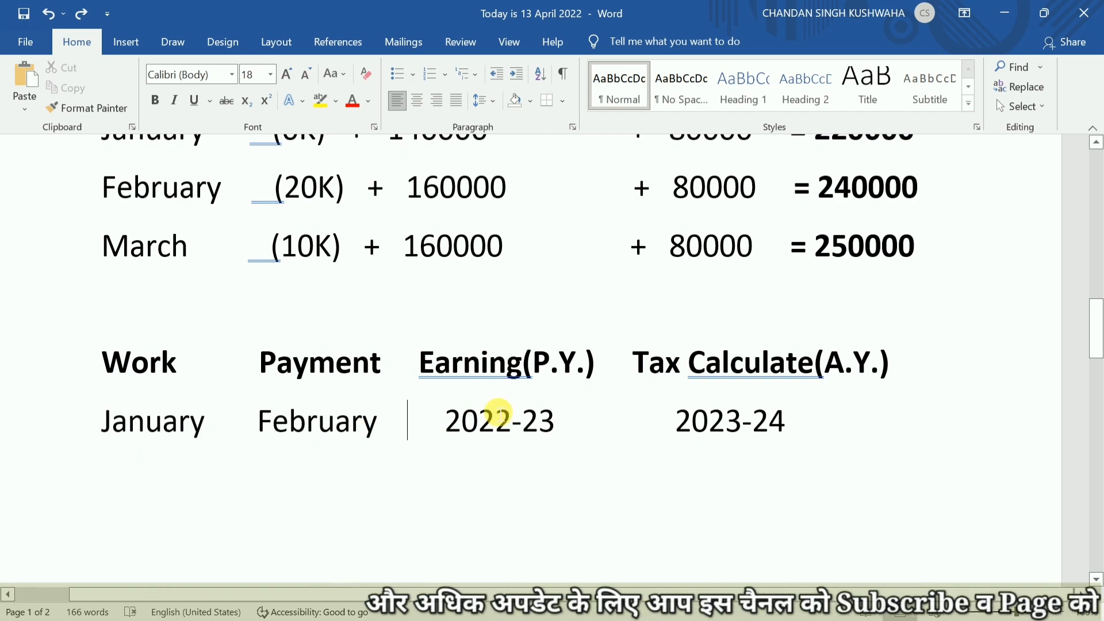
Compare the Earning(P.Y.) and Tax Calculate(A.Y.) columns of the example by highlighting their year values.
drag(533, 368, 578, 382)
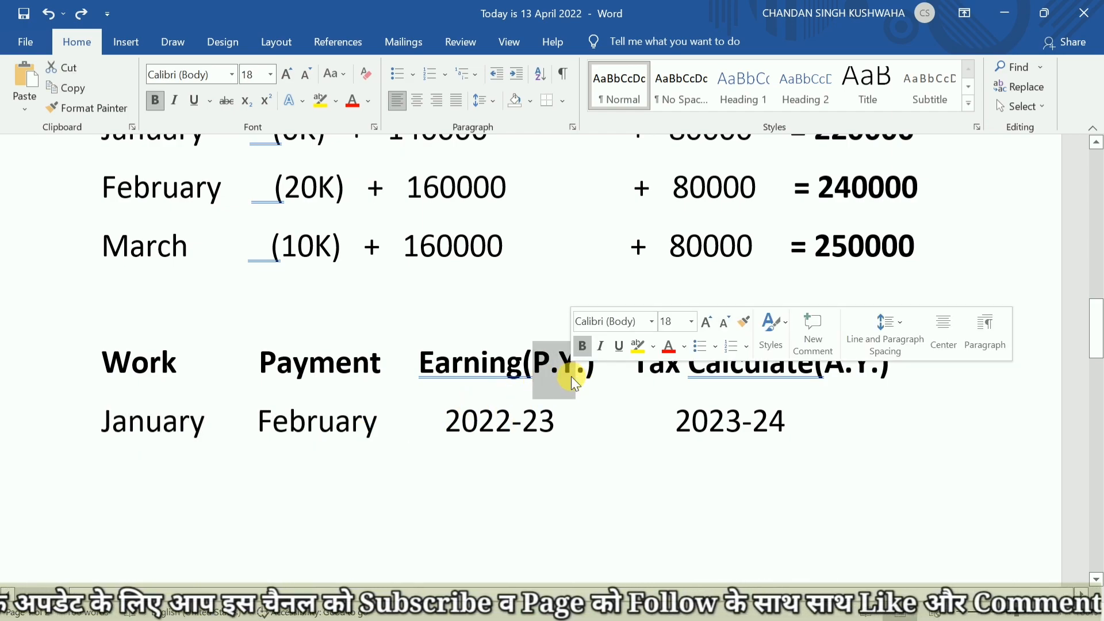
click(511, 424)
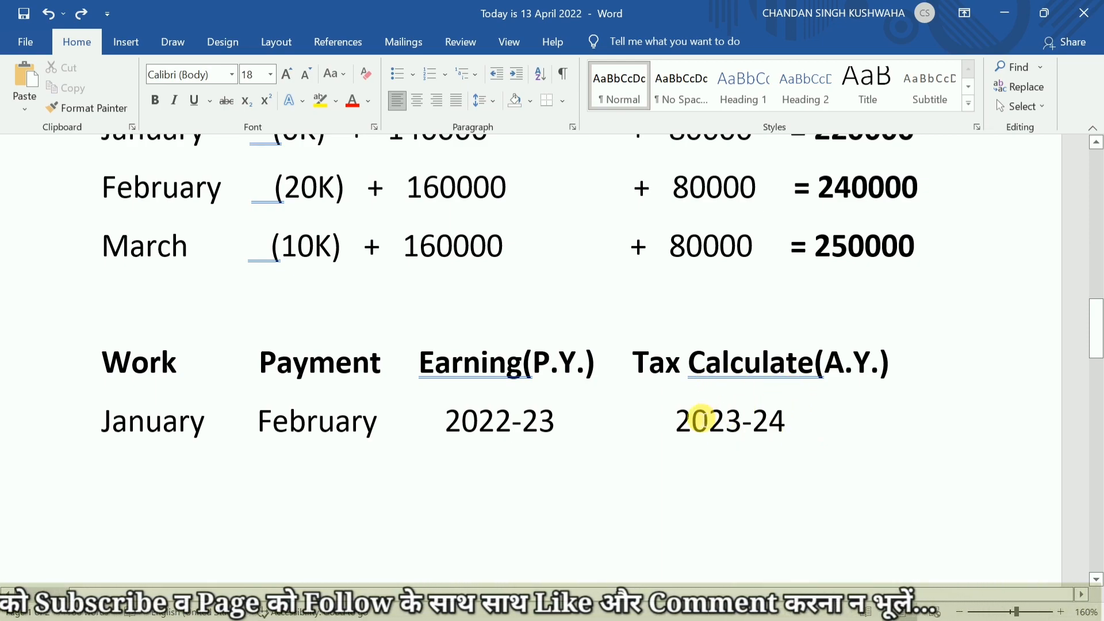
drag(676, 424, 777, 428)
drag(467, 437, 556, 436)
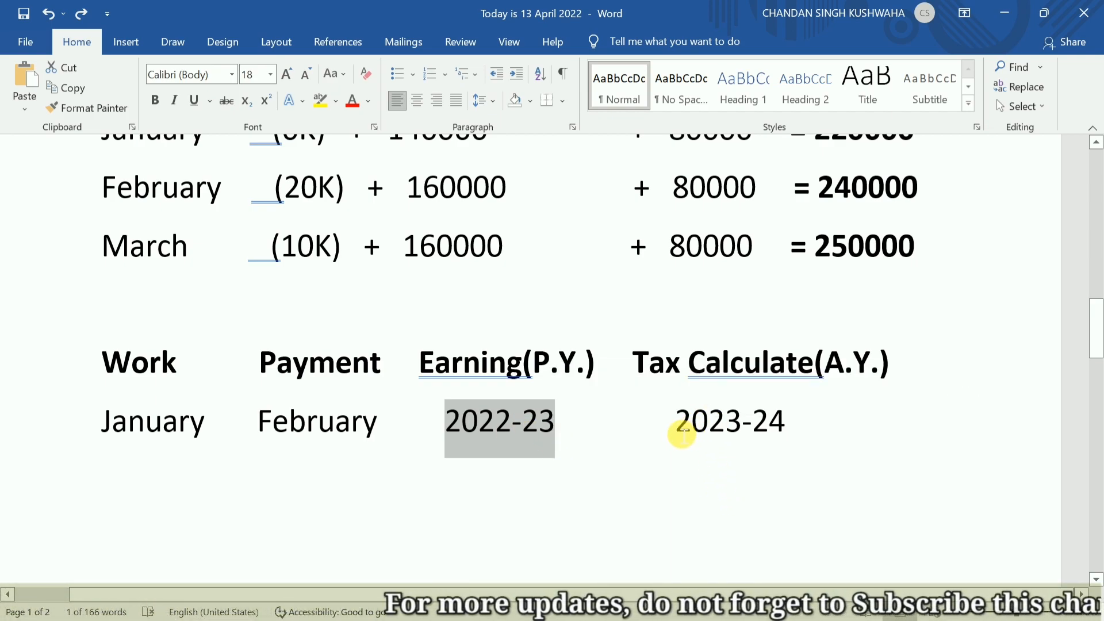
drag(681, 435, 777, 438)
click(641, 452)
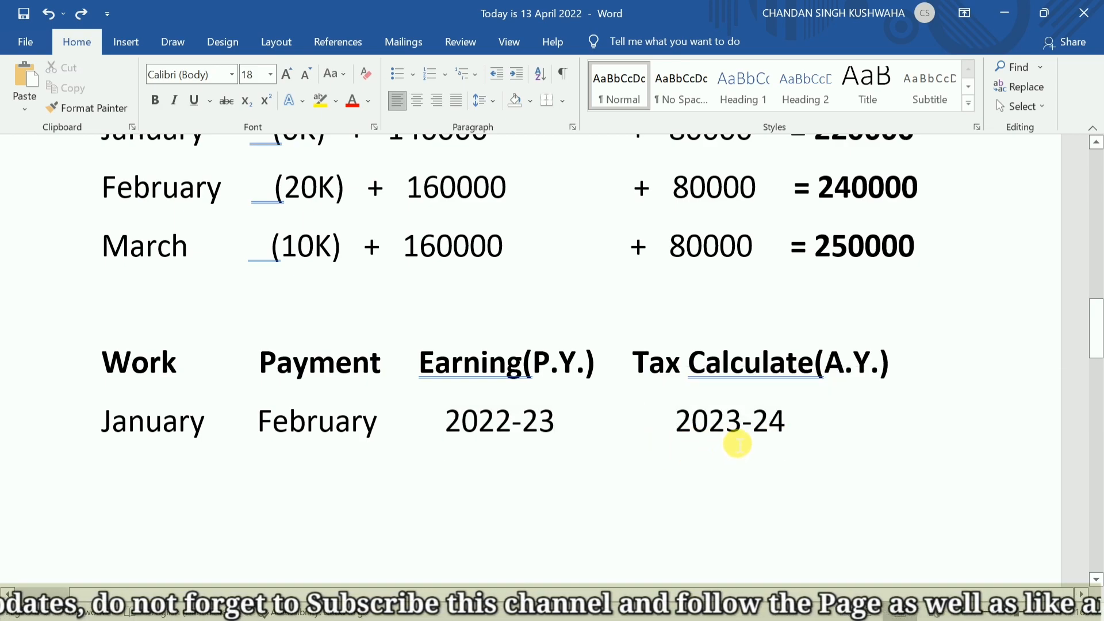
Return to the year definitions at the start of the notes and highlight the Assessment Year and Previous Year labels.
scroll(739, 441, up, 15)
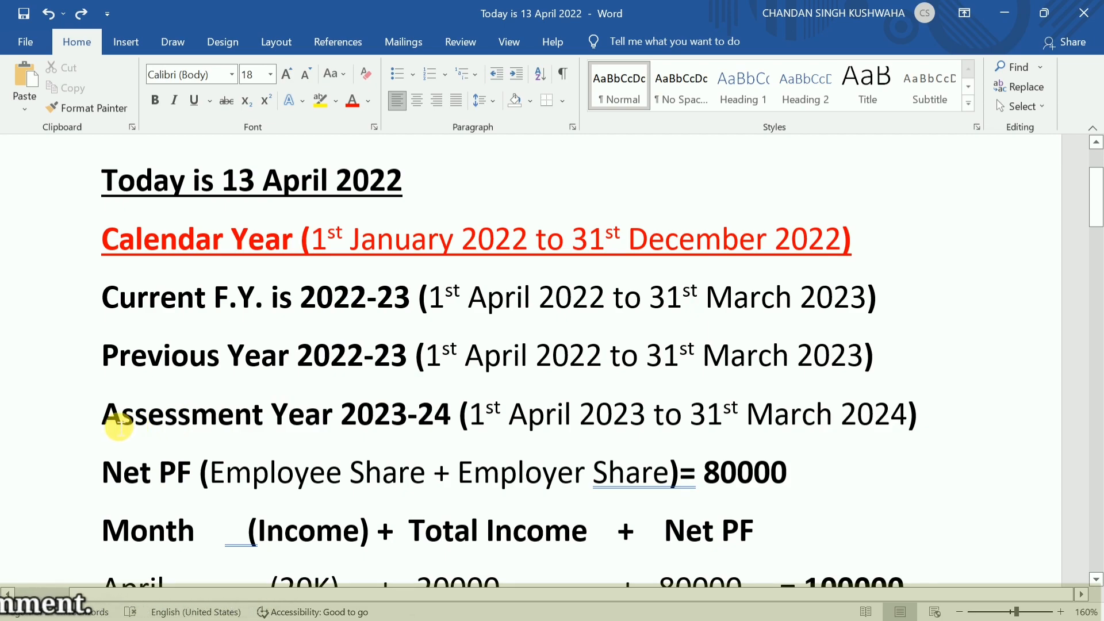
drag(119, 425, 271, 423)
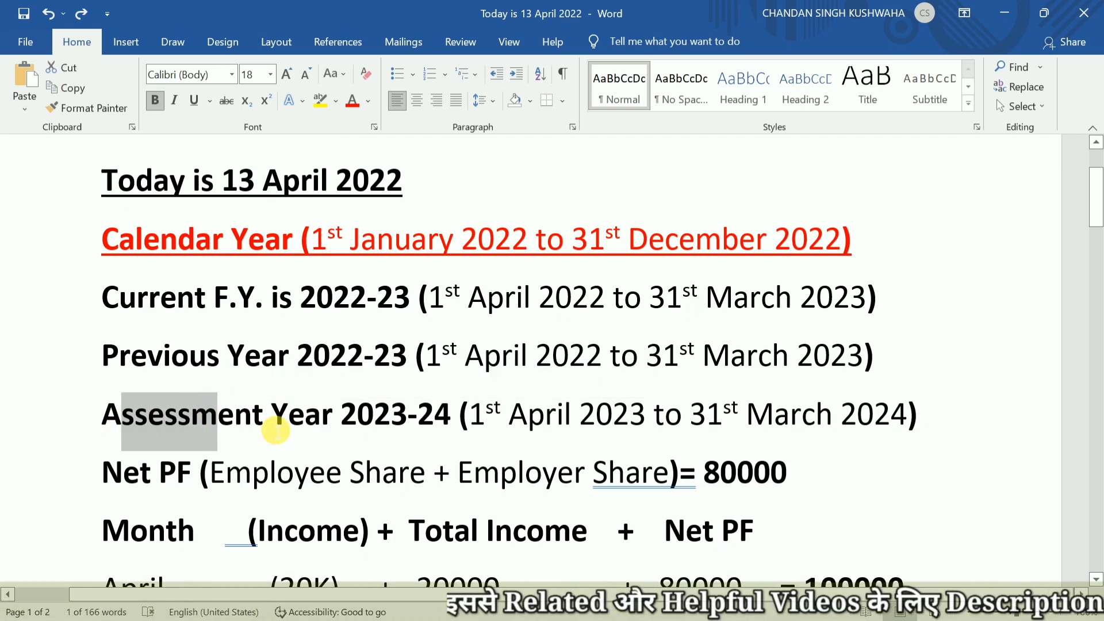
drag(137, 370, 164, 360)
click(120, 304)
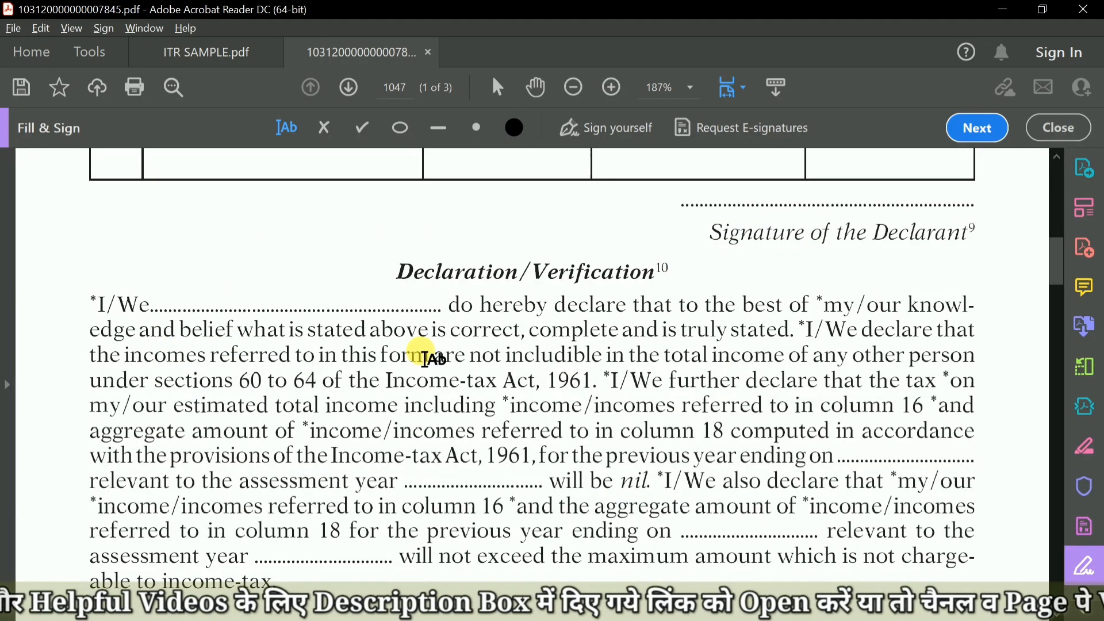
Switch to the Form 15G PDF in Acrobat Reader and enter 2022-23 as the Previous year (P.Y.) in field 4.
scroll(425, 352, up, 10)
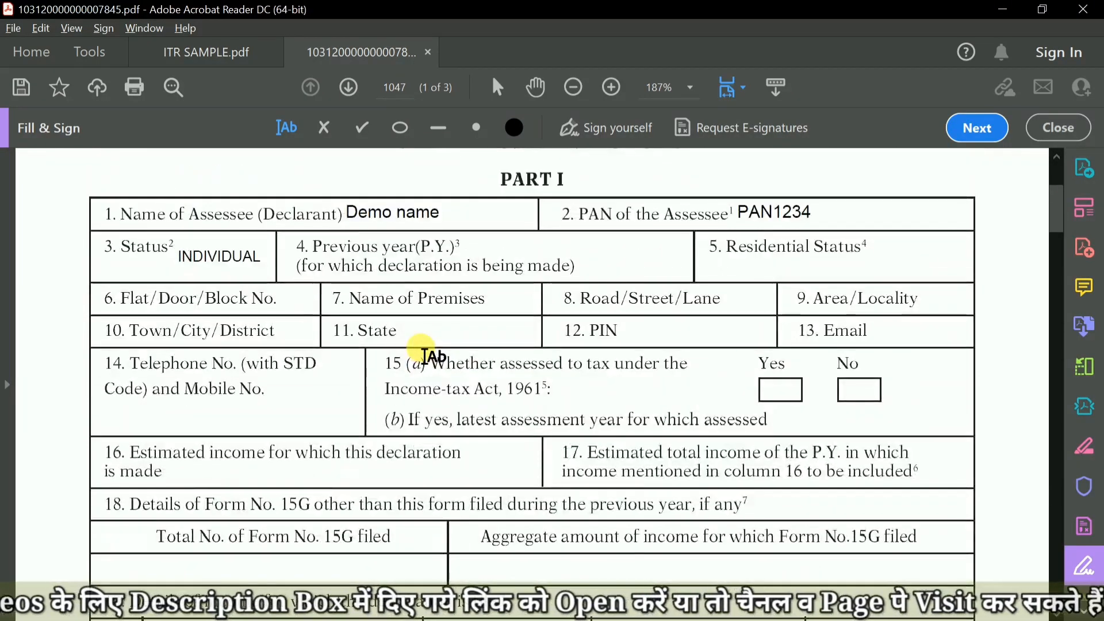
scroll(423, 354, up, 2)
click(509, 363)
click(512, 363)
click(516, 363)
text(20)
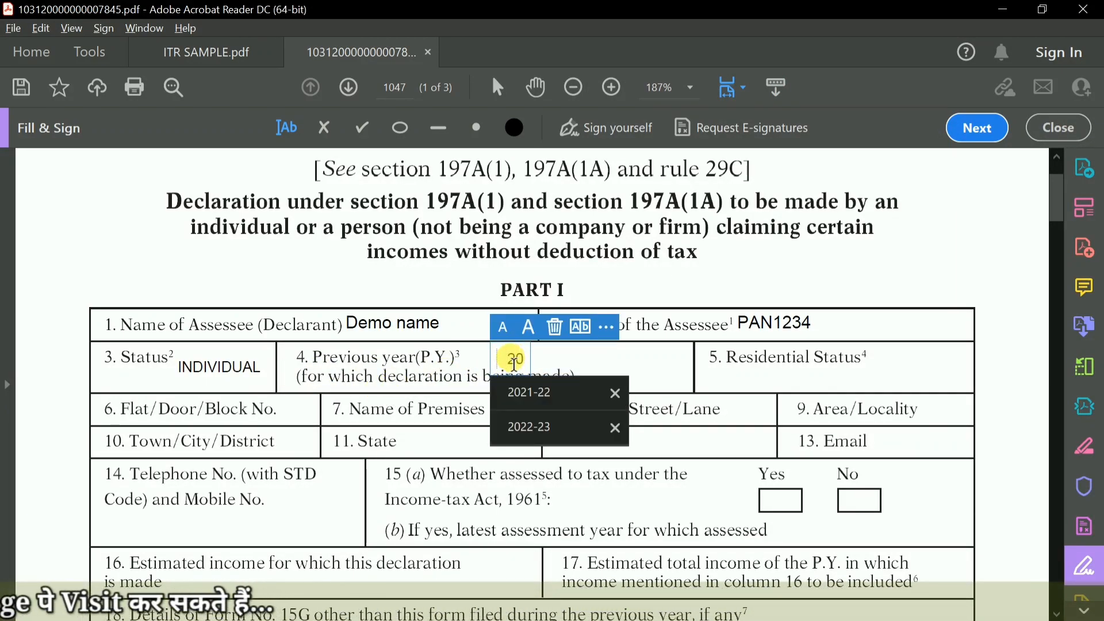
click(506, 426)
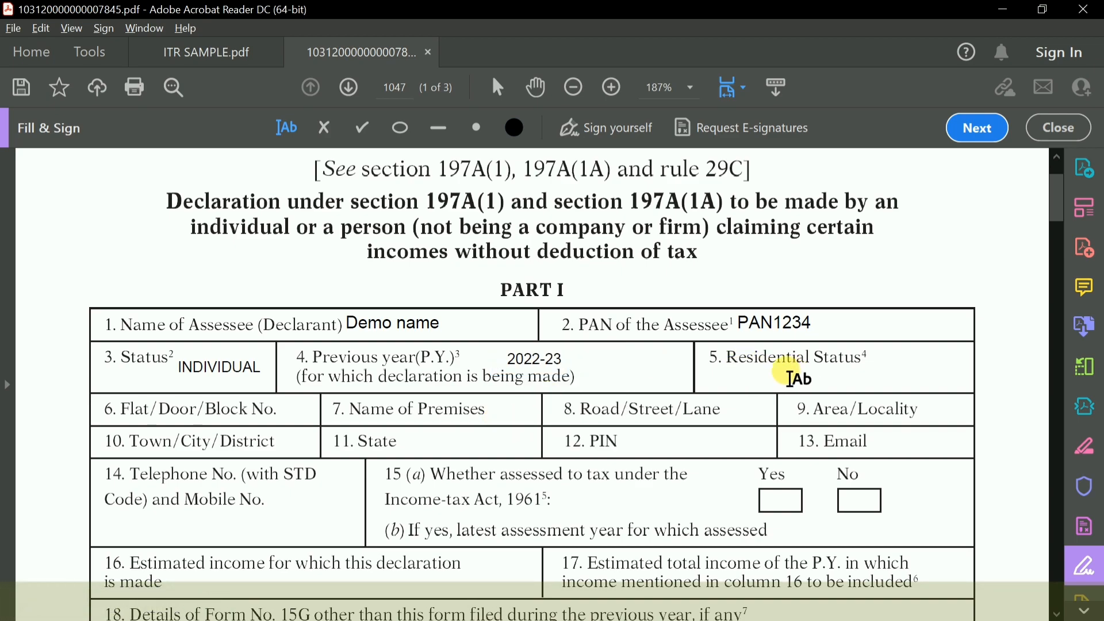
Fill in Resident for the Residential Status in field 5 and shift the text slightly upward within its cell.
click(802, 384)
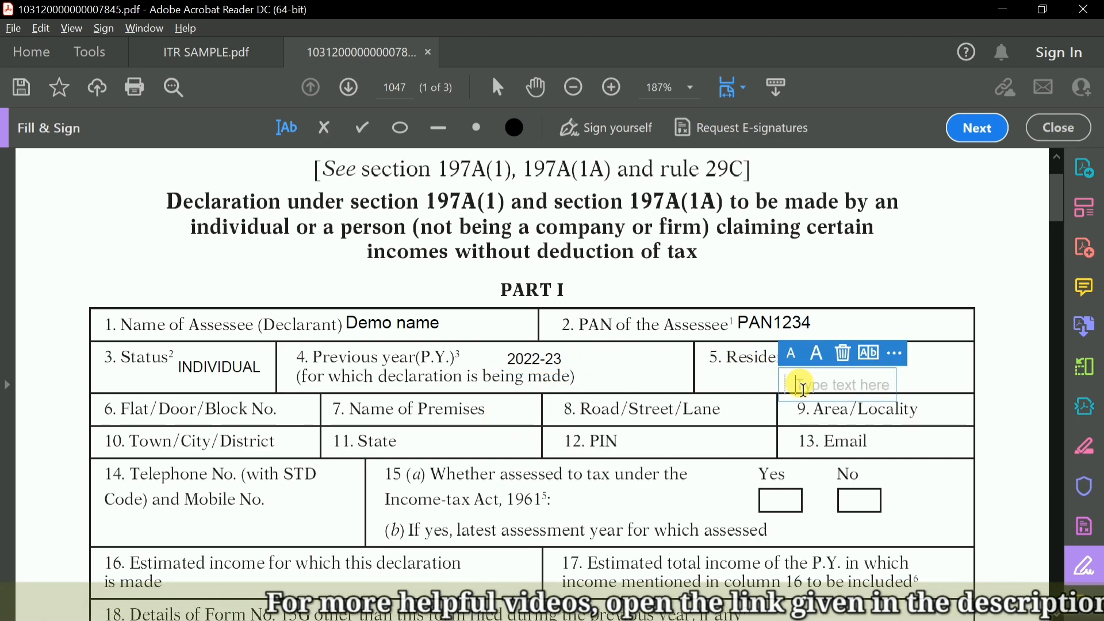
text(RE)
click(815, 425)
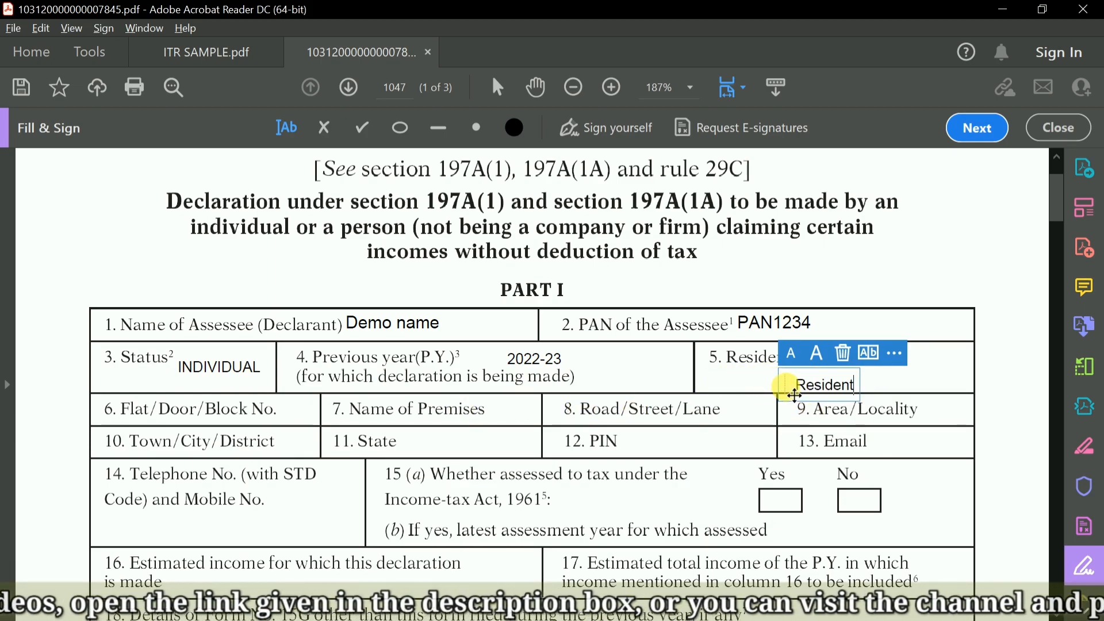
drag(793, 395, 794, 390)
click(171, 419)
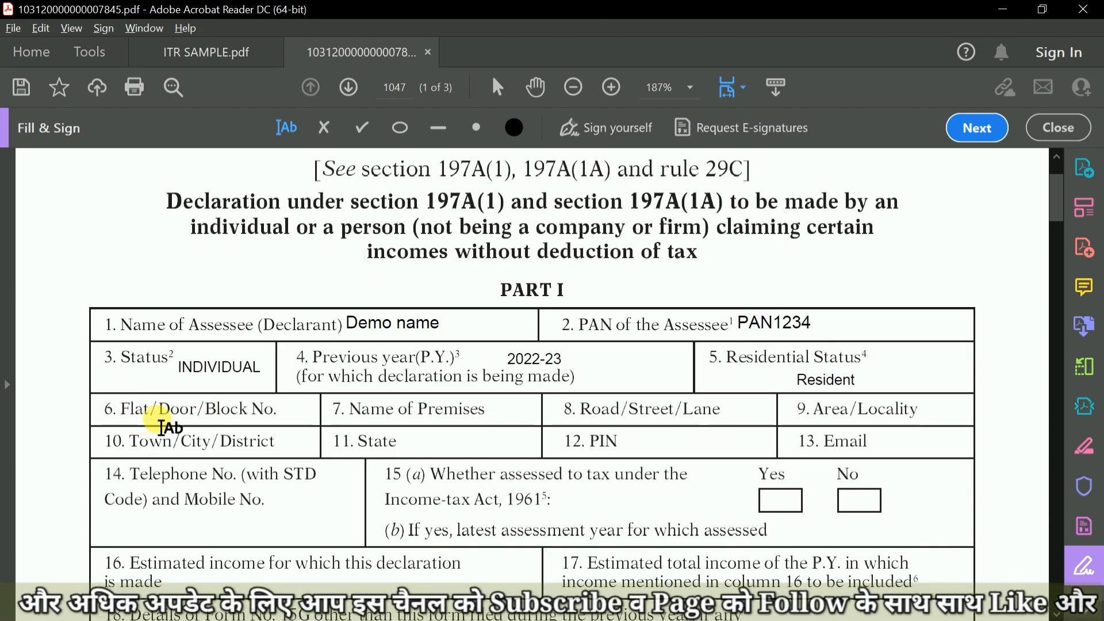
Enter the declarant's flat number in field 6, Flat/Door/Block No.
click(290, 414)
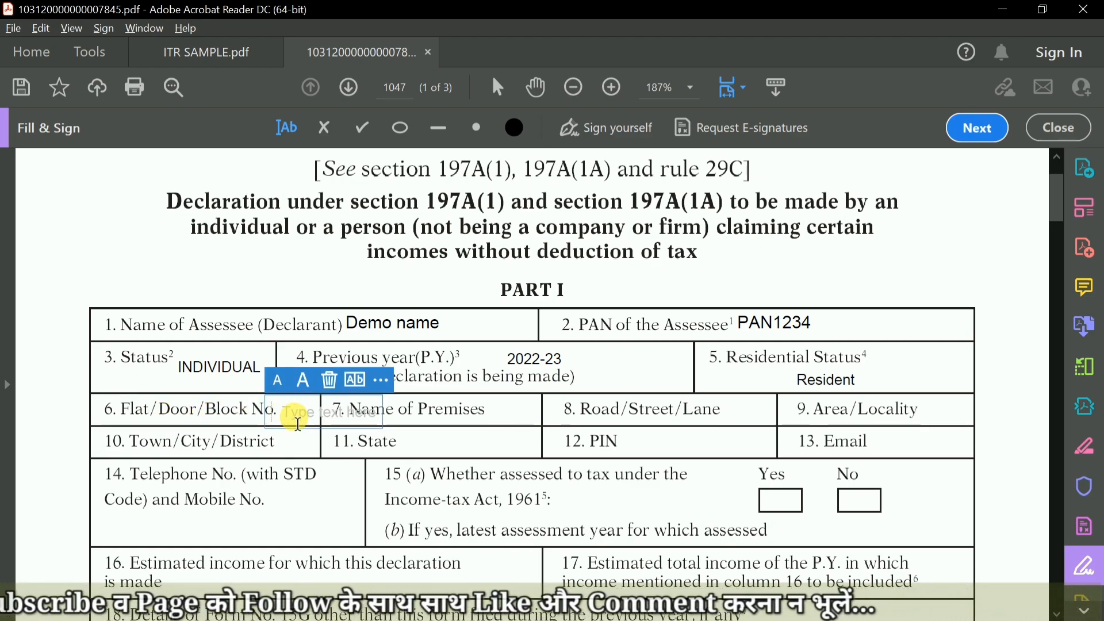
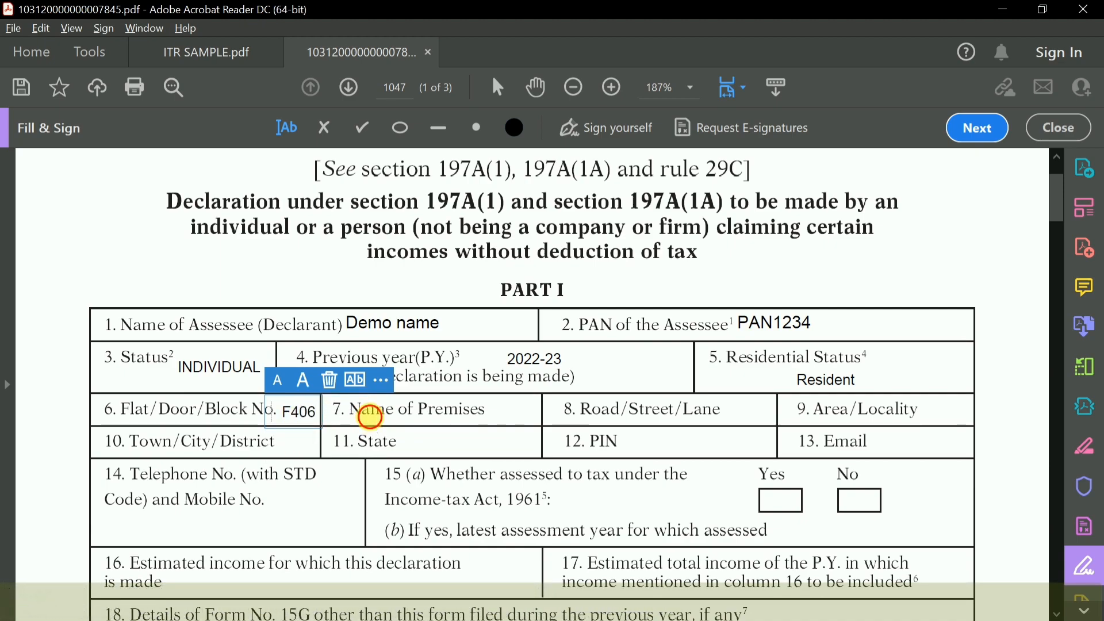
click(369, 416)
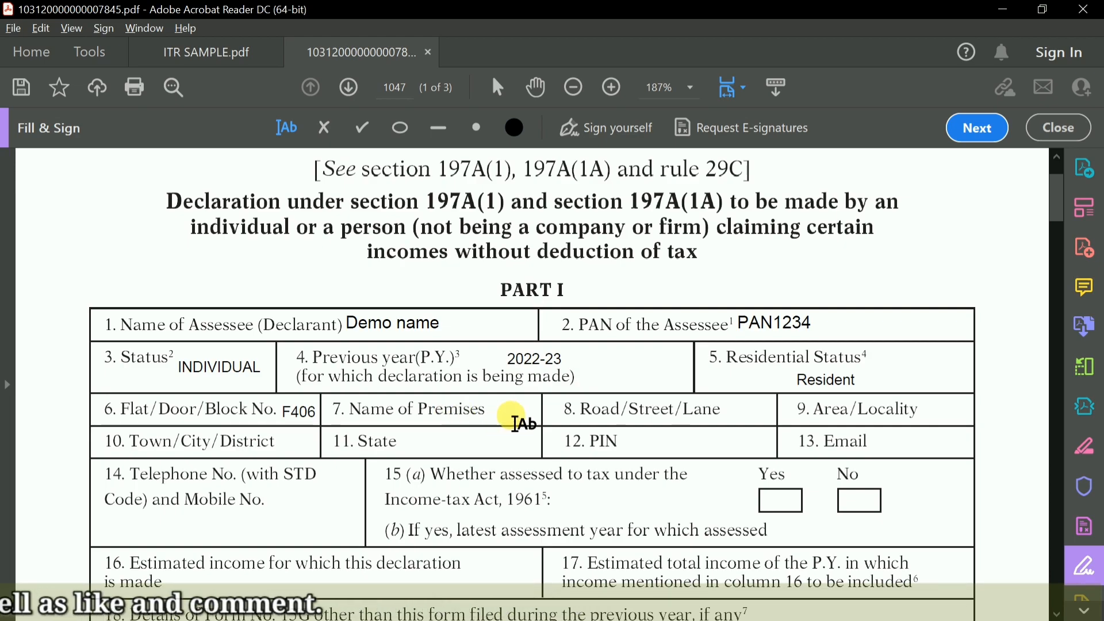
Enter the premises name in small text in field 7 and shift it slightly to fit inside the cell.
click(515, 419)
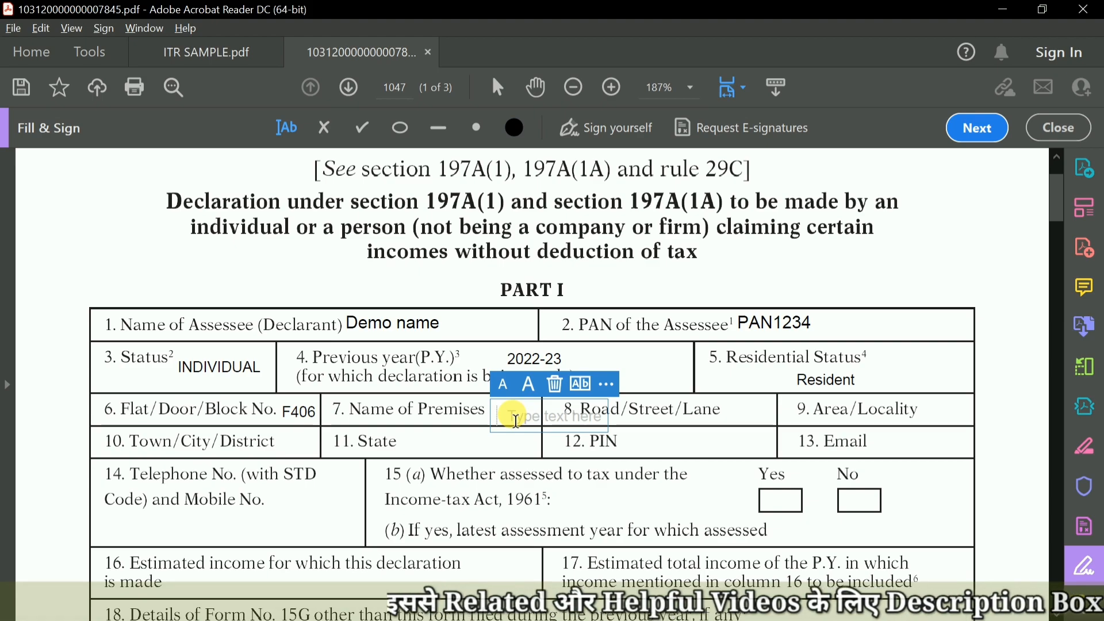
text(BH)
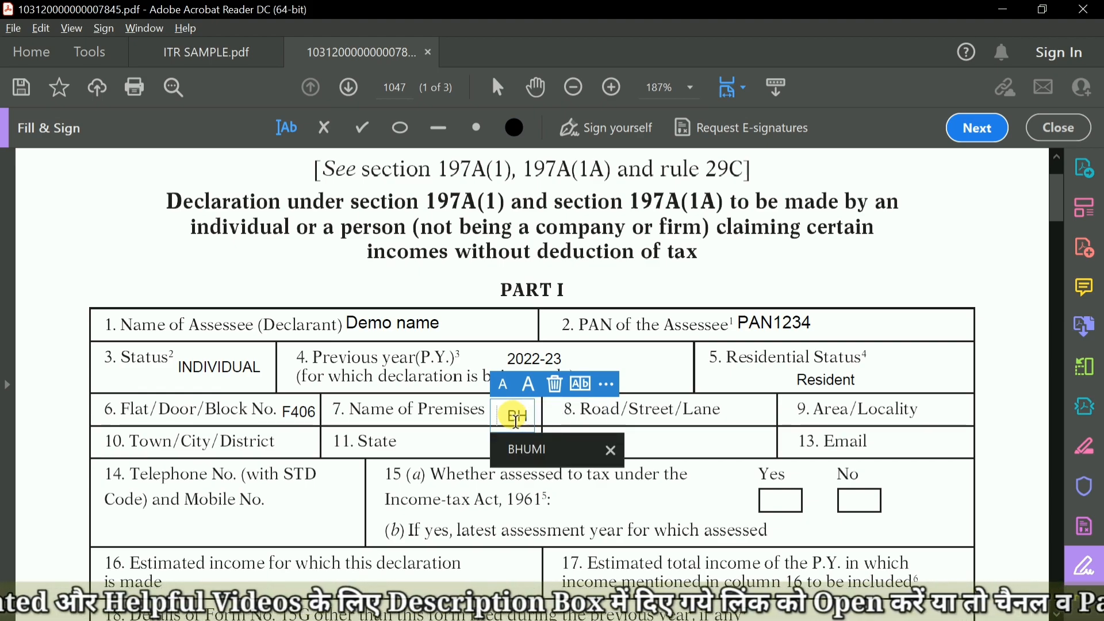
click(524, 448)
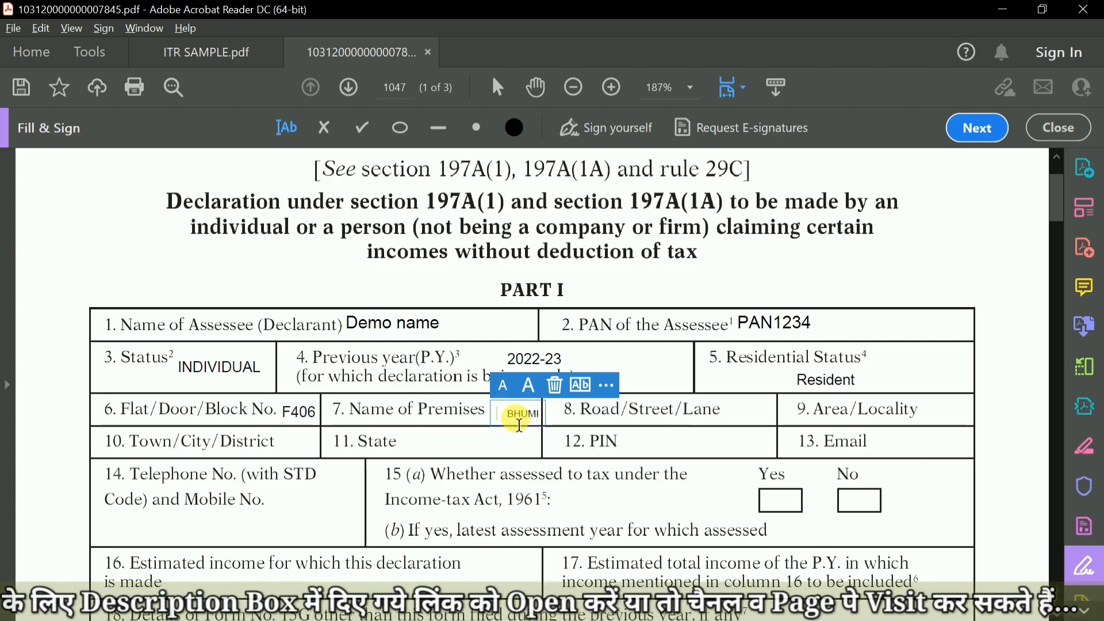
drag(508, 422, 502, 418)
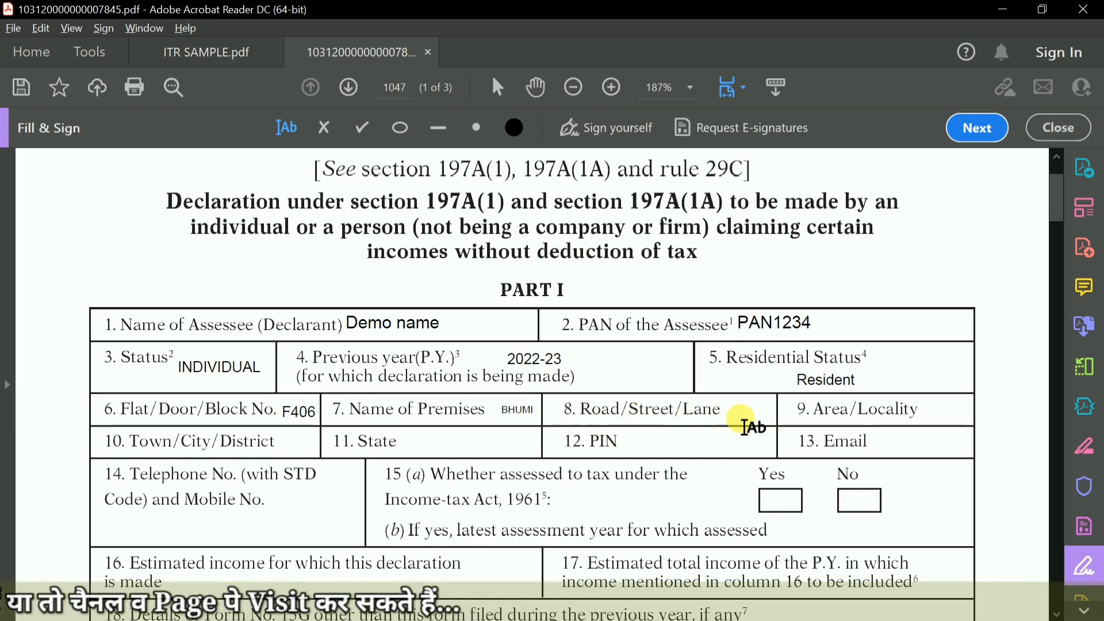
Enter the declarant's road name in field 8, Road/Street/Lane, and the locality name in field 9, Area/Locality.
click(736, 412)
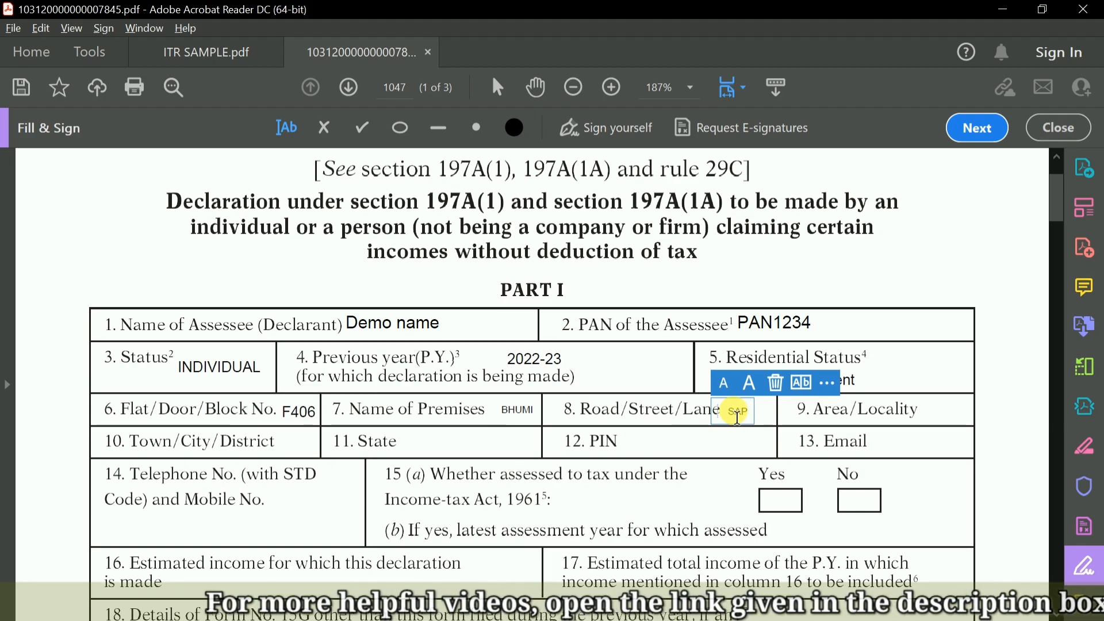
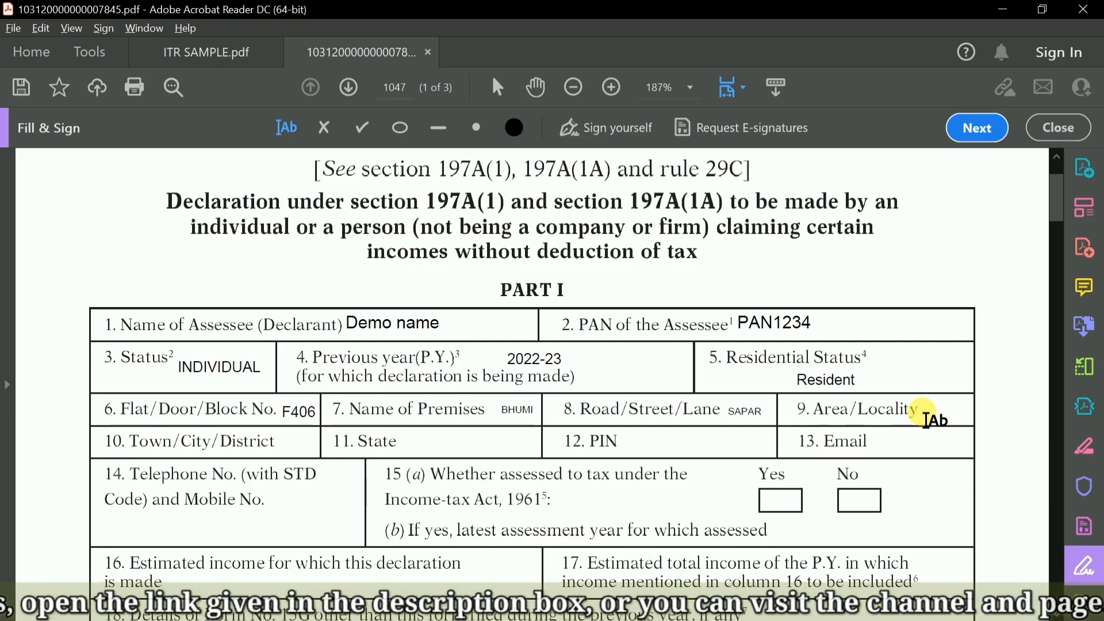
click(927, 414)
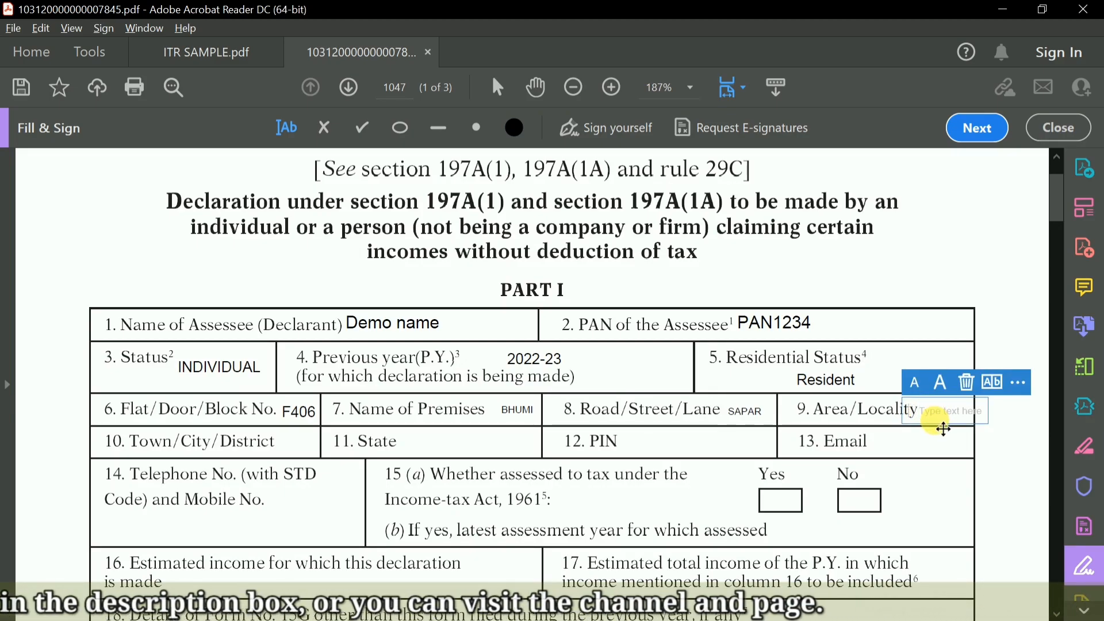
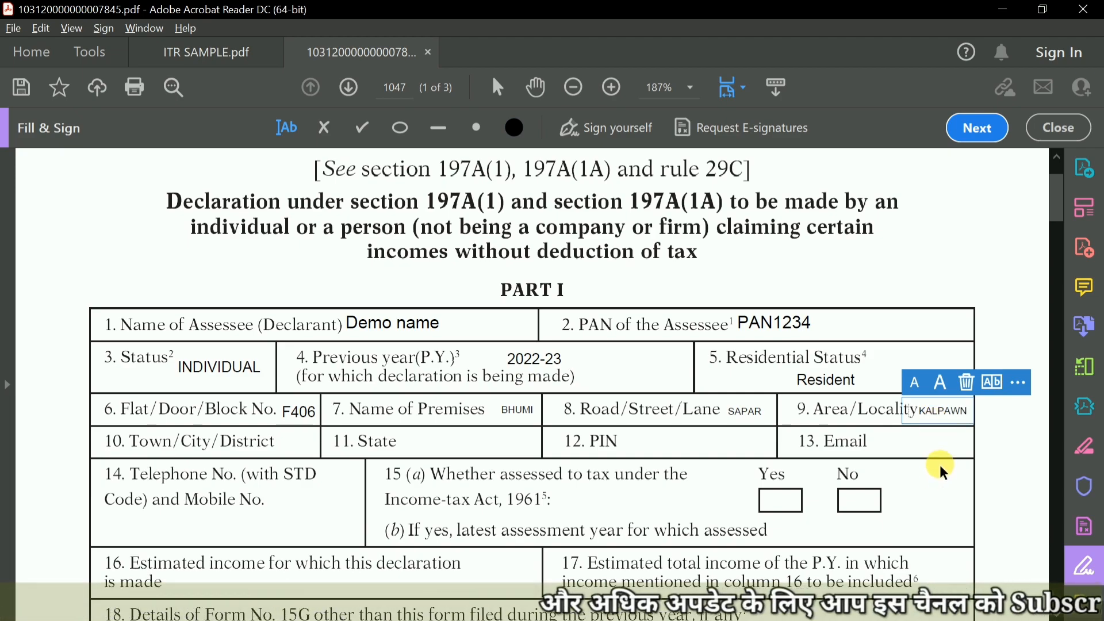
click(923, 470)
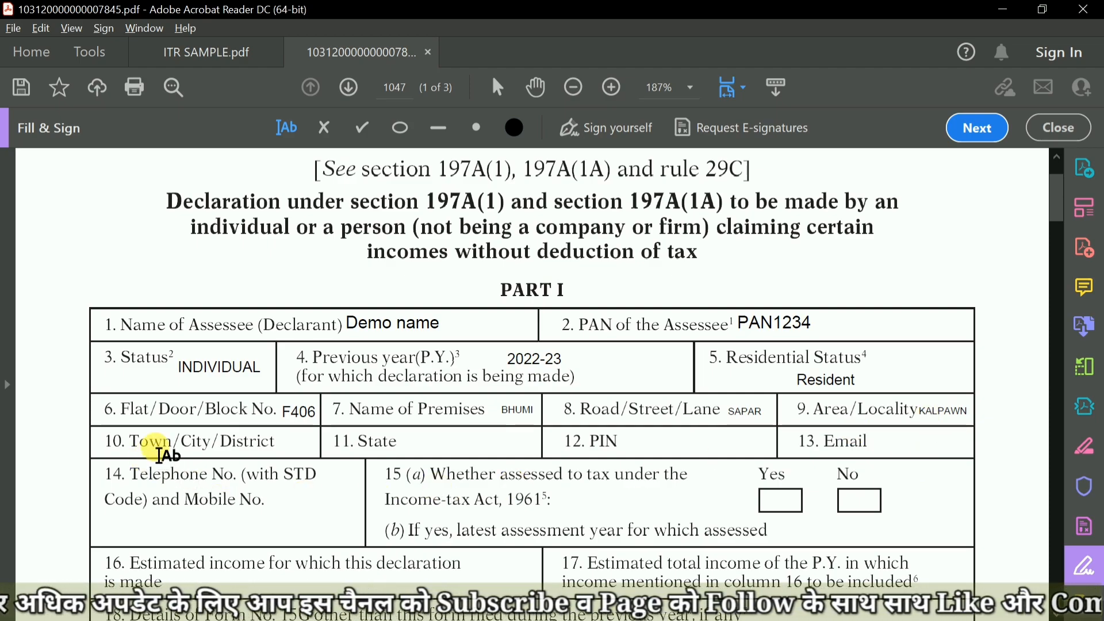
Enter the declarant's city in field 10, Town/City/District, and the state in slightly smaller text in field 11.
click(287, 445)
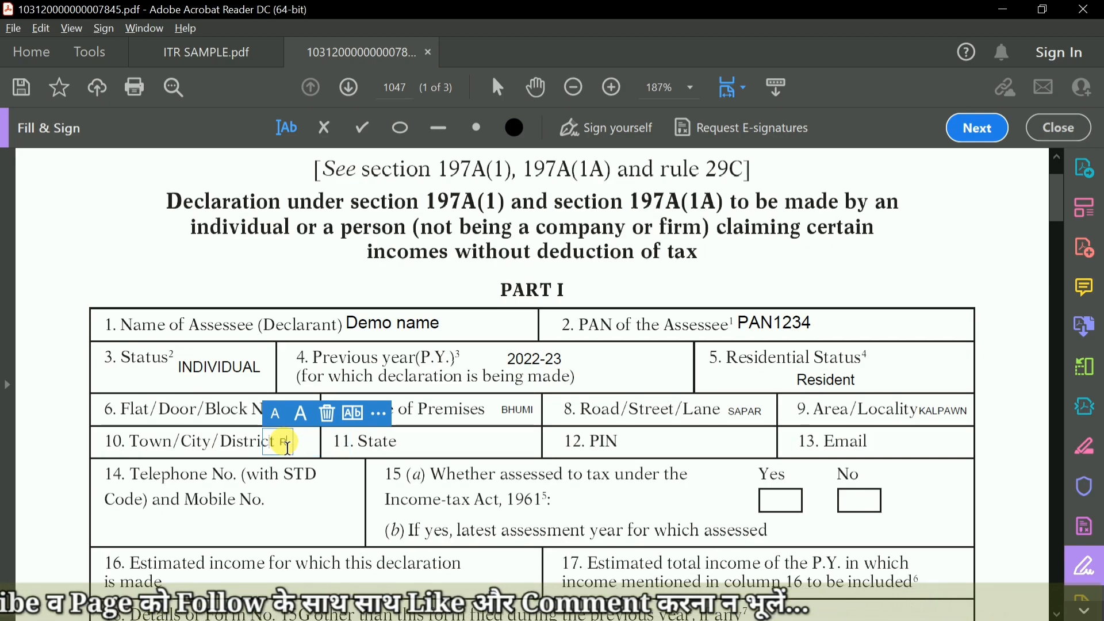
text(RAJ)
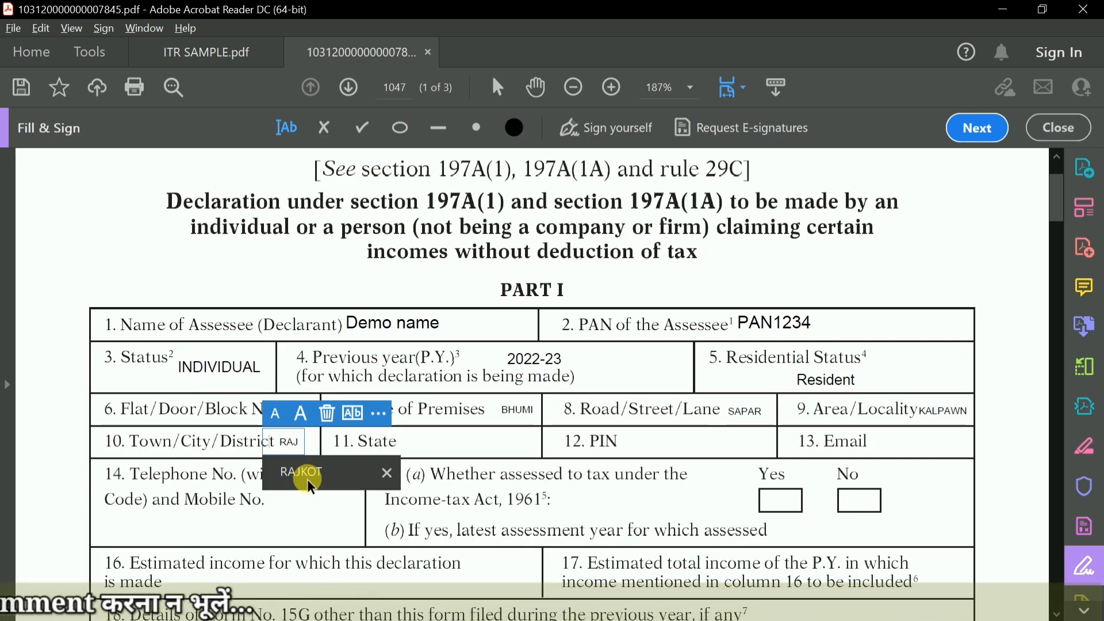
click(303, 473)
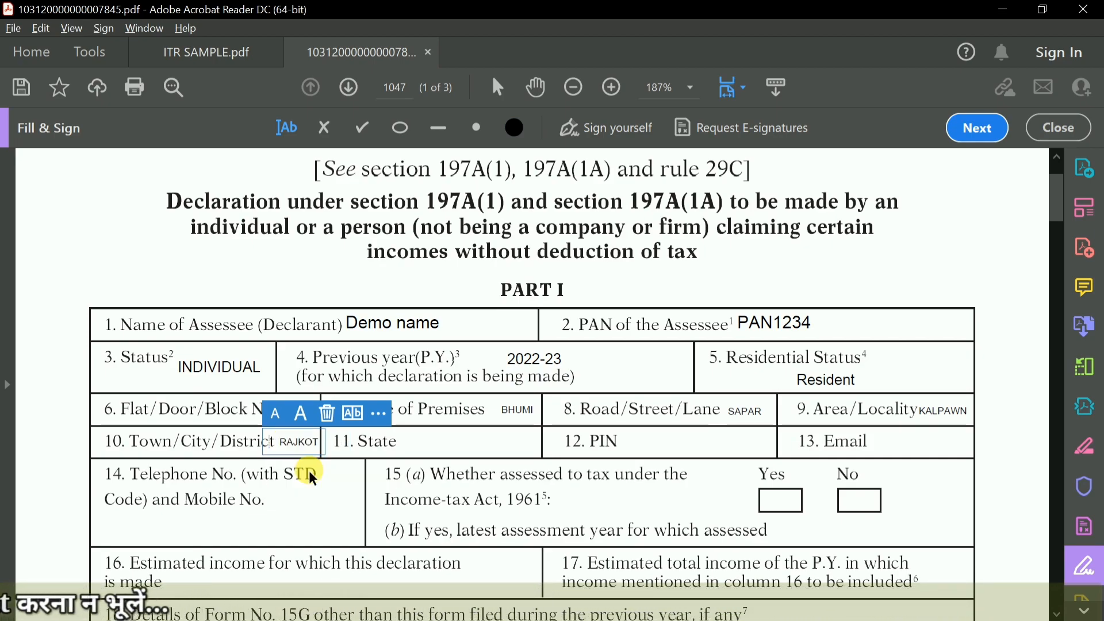
click(393, 444)
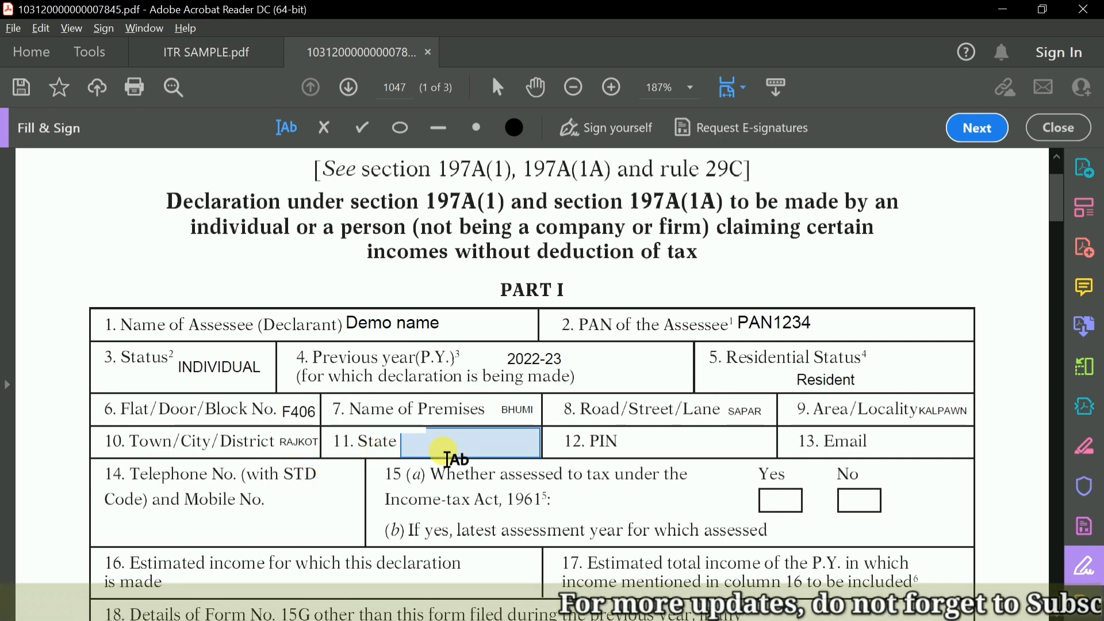
click(455, 458)
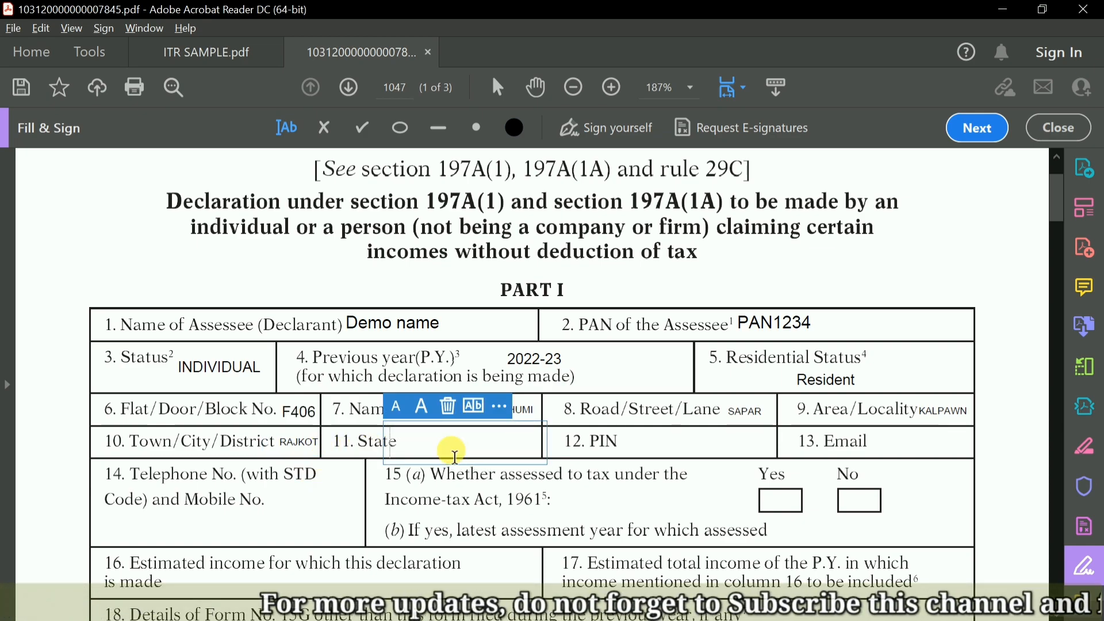
text(GU)
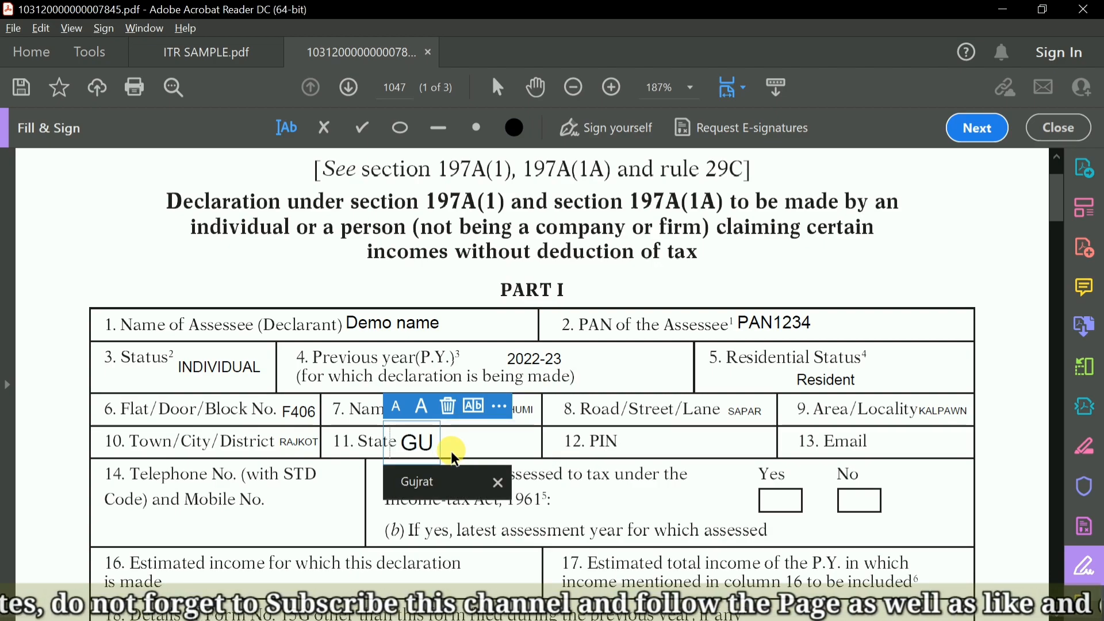
click(426, 481)
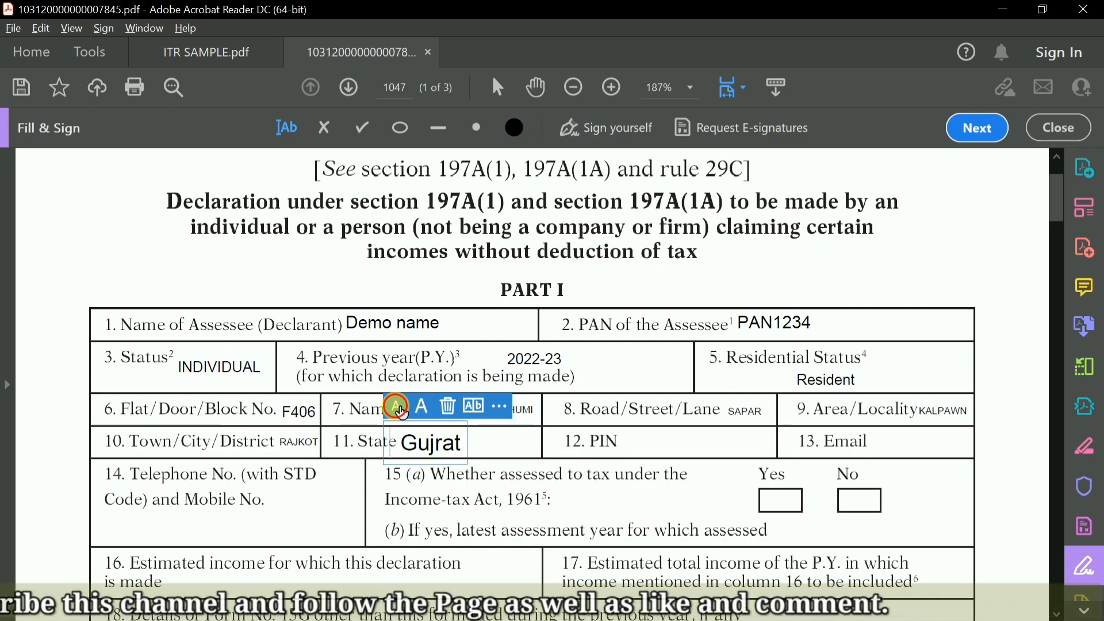
Enter the address's postal code in field 12, PIN, and make its text slightly smaller.
click(648, 452)
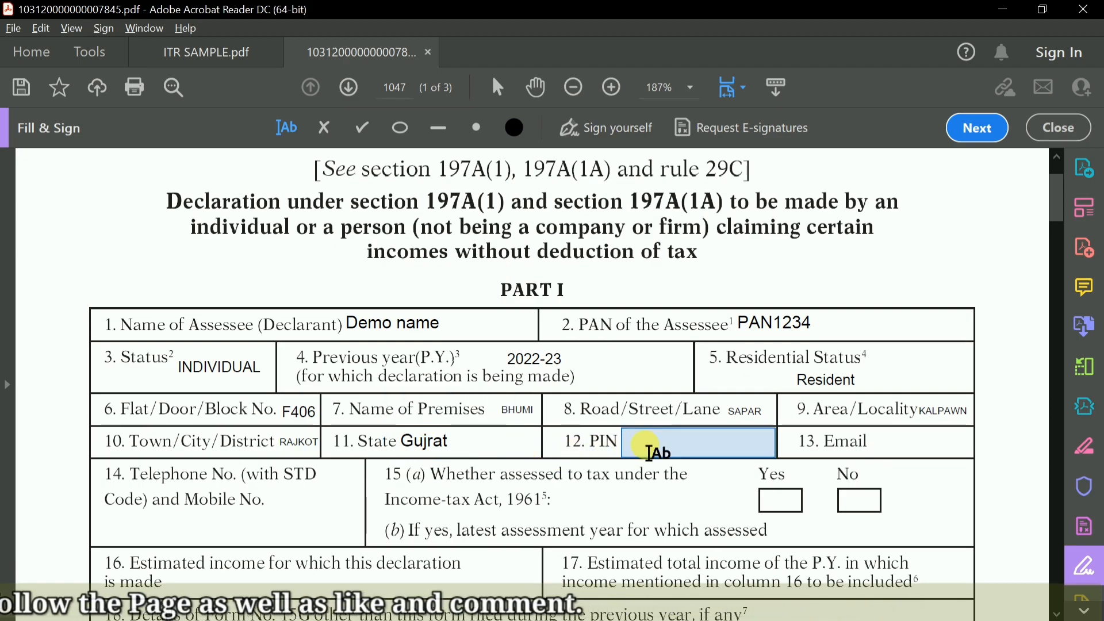
text(3)
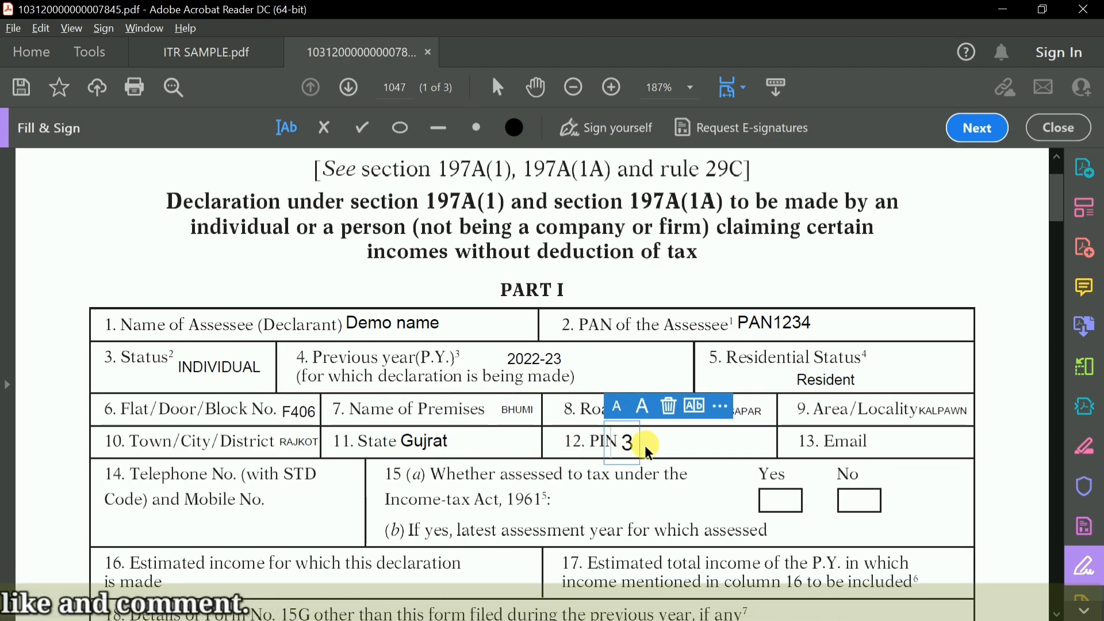
text(60024)
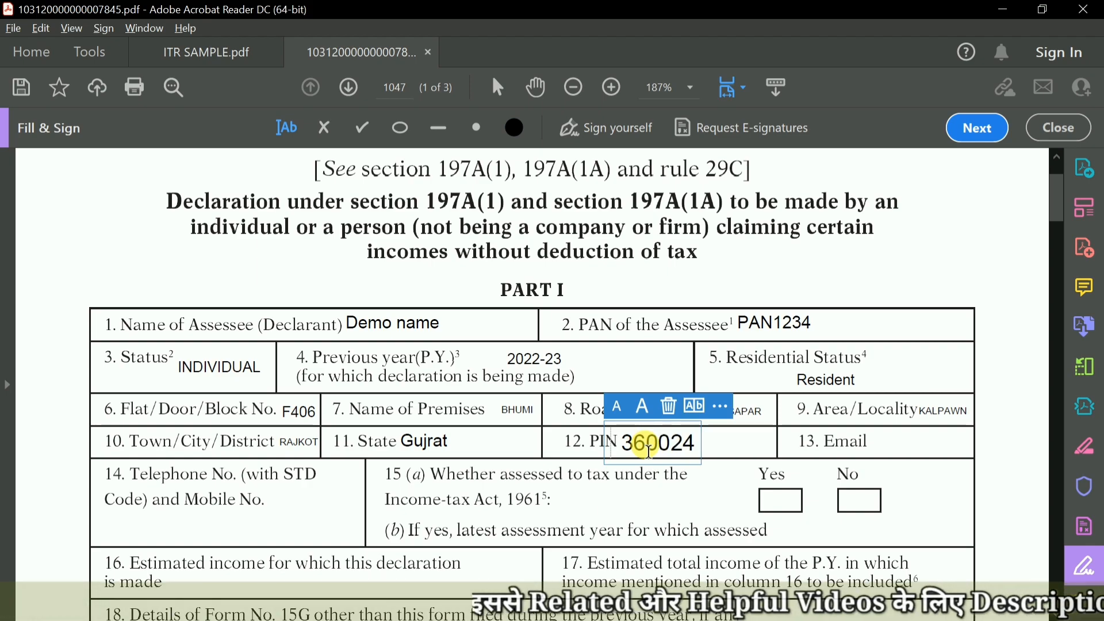
click(617, 407)
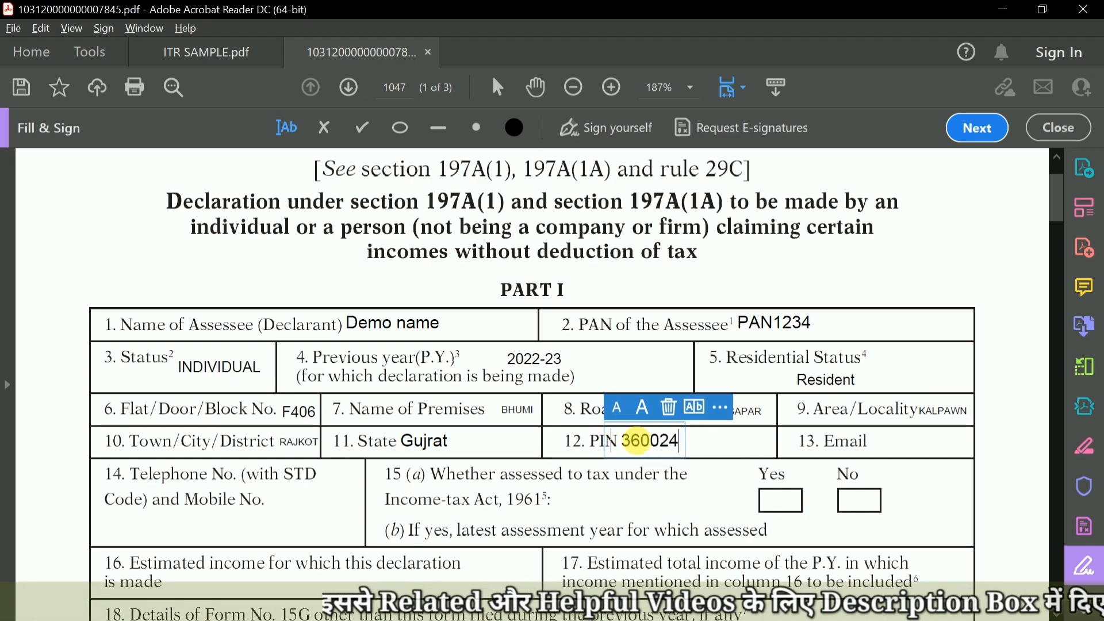
Fill in the declarant's e-mail address in field 13 and reduce its text size to fit the cell.
click(860, 443)
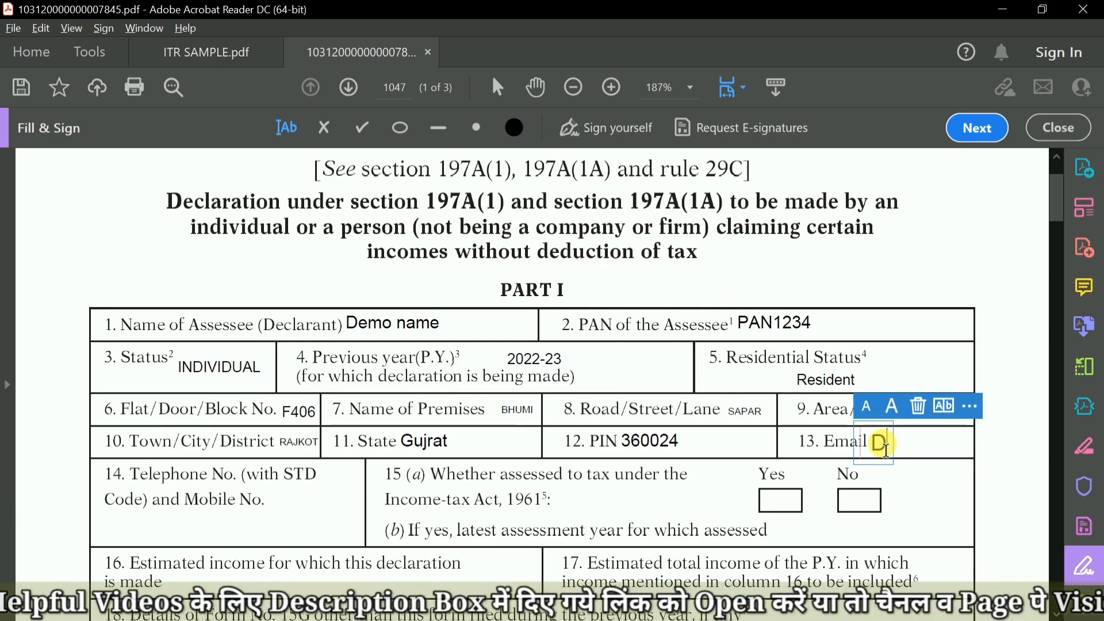
text(DE)
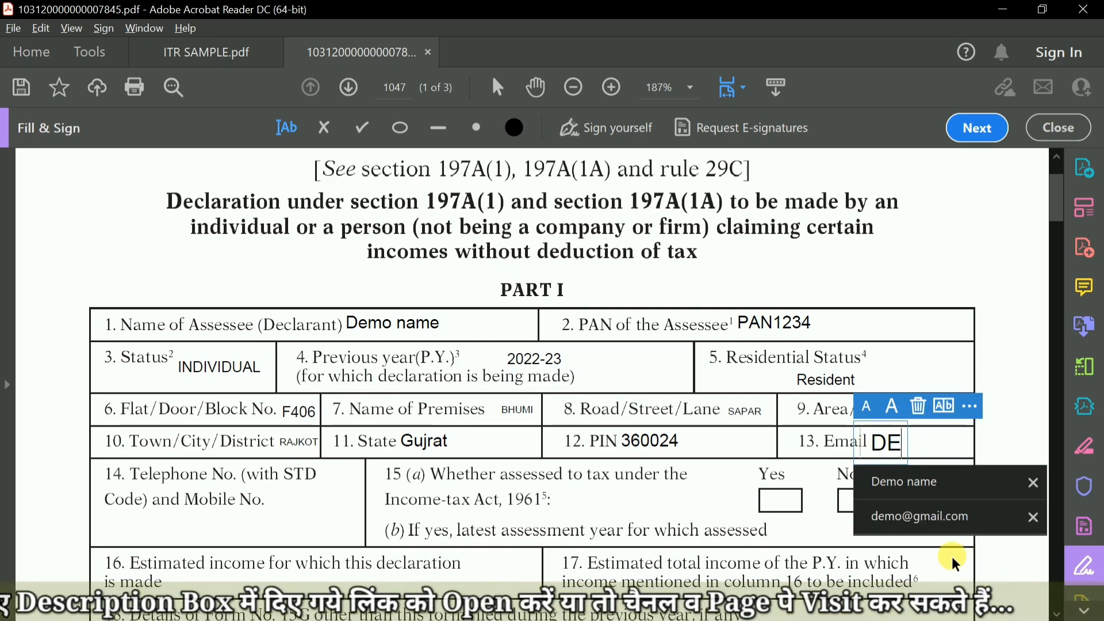
click(932, 517)
click(866, 407)
click(867, 406)
click(821, 468)
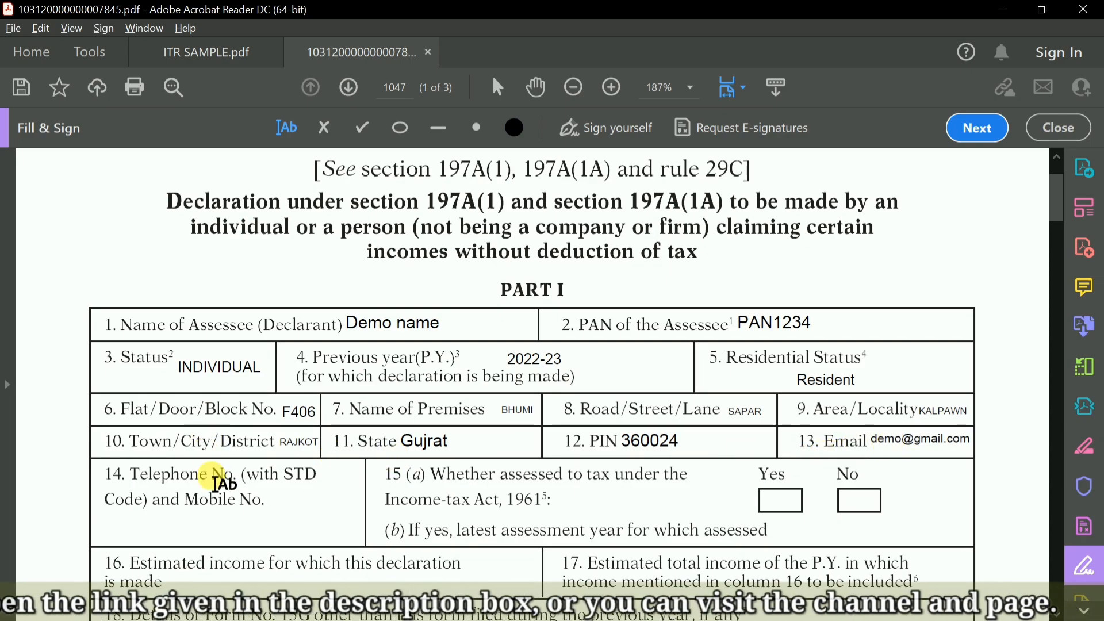
Enter the declarant's mobile number in field 14 below the Telephone No. label and reduce its text size.
scroll(222, 483, down, 1)
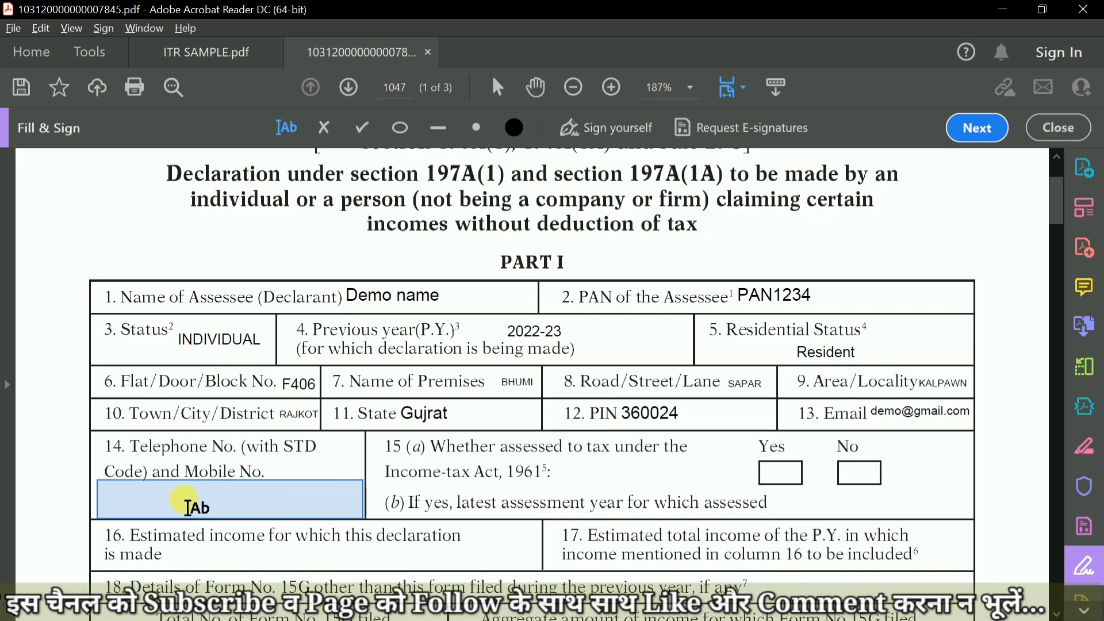
click(185, 502)
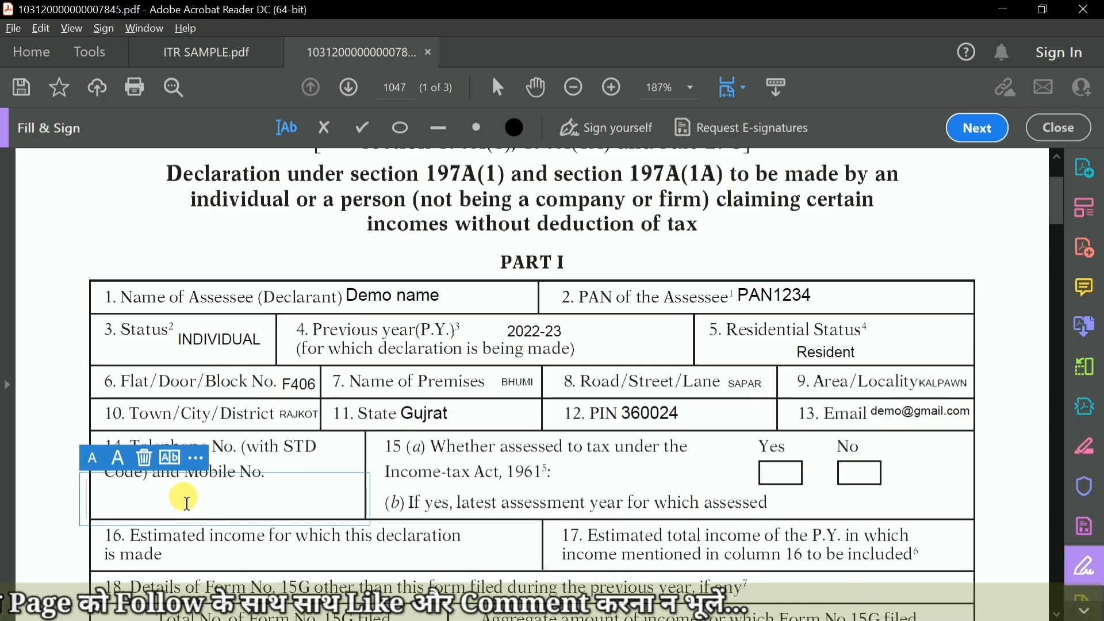
text(123)
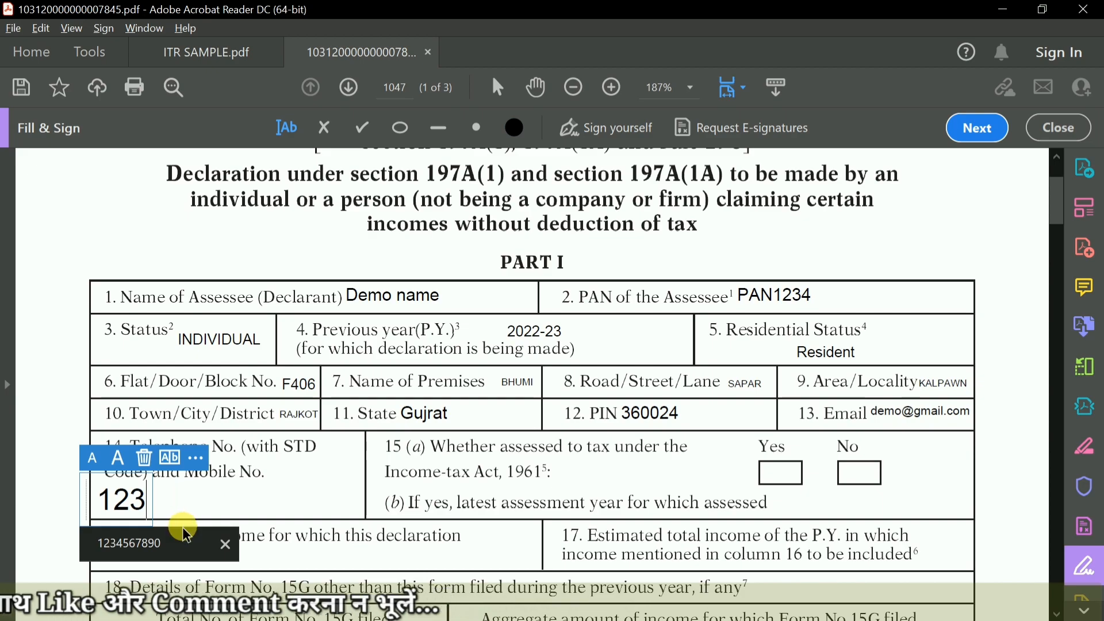
click(152, 543)
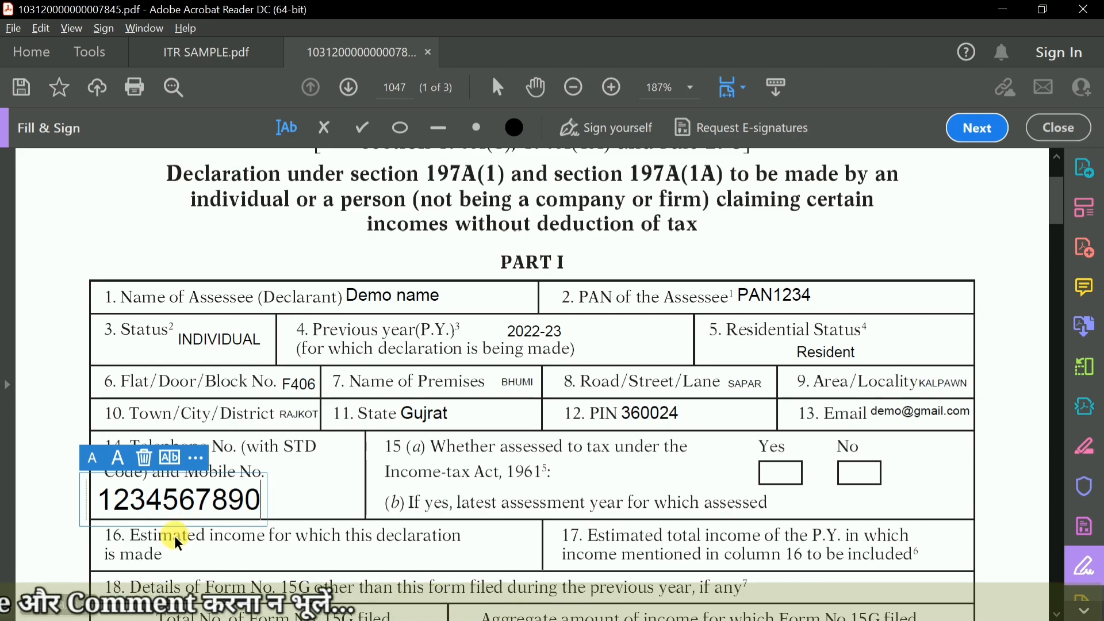
click(92, 458)
click(92, 458)
click(435, 458)
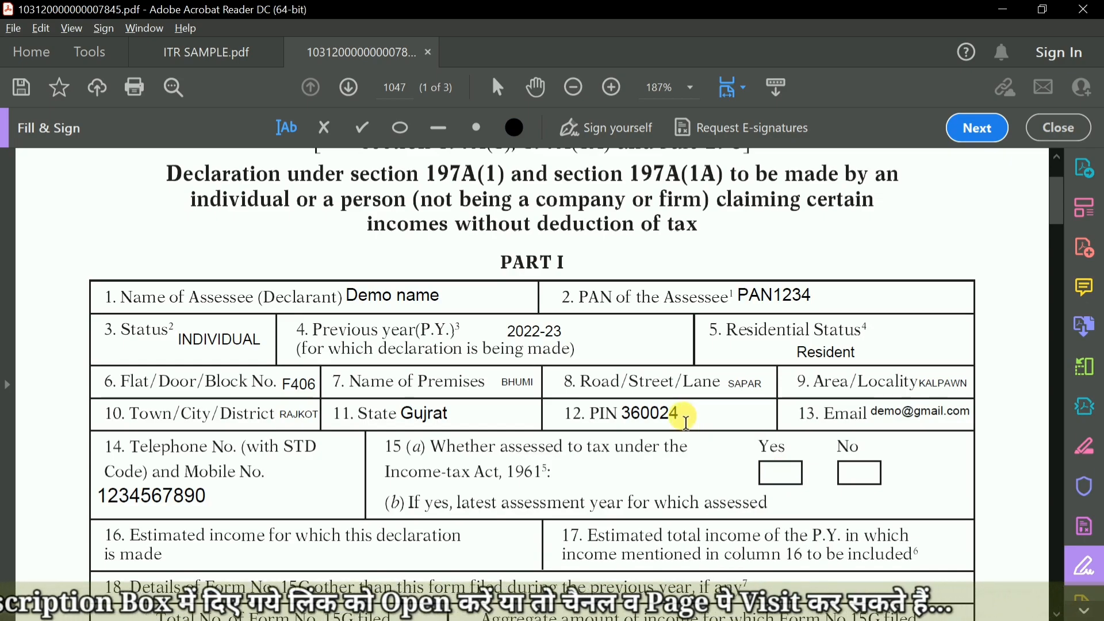
Place a checkmark in the Yes box of question 15(a), assessed to tax, and scale it down to fit the box.
click(363, 126)
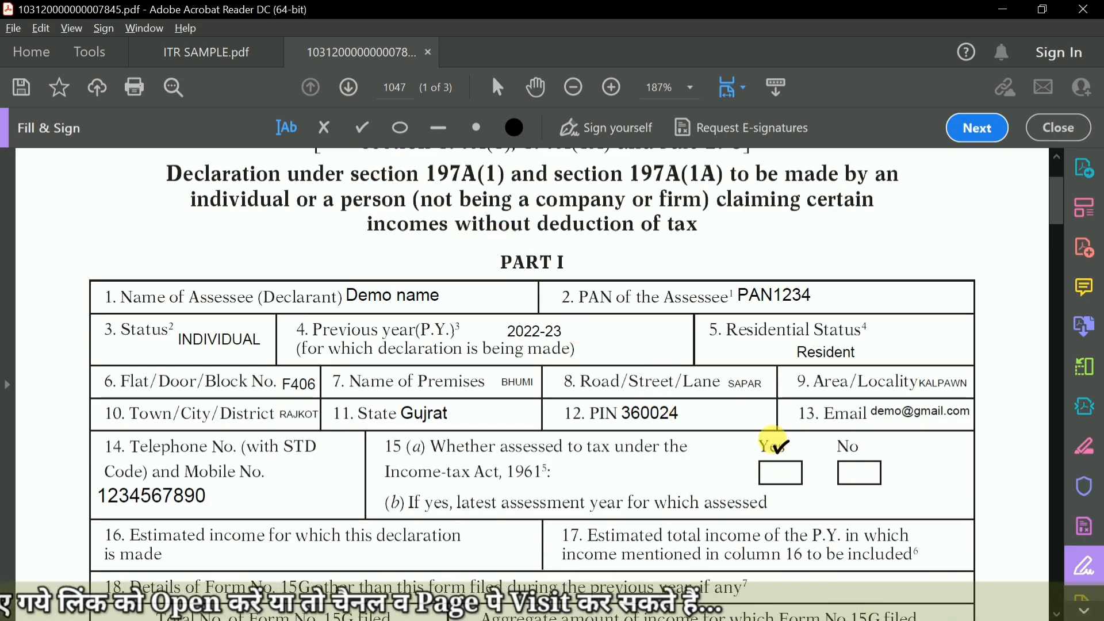
click(779, 473)
drag(804, 503, 788, 484)
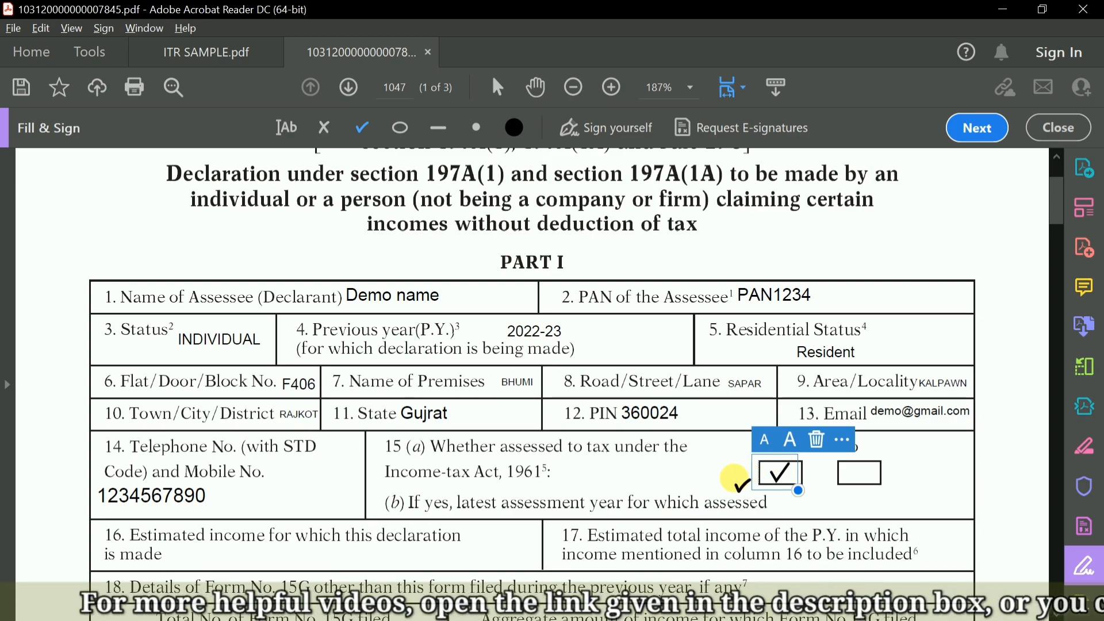
click(285, 122)
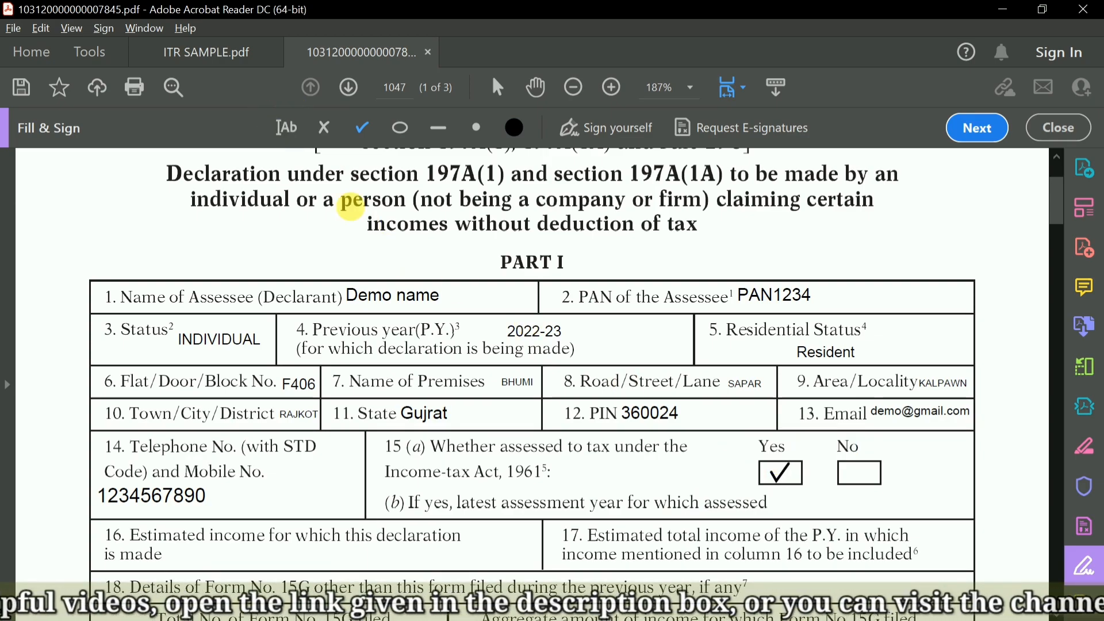
click(779, 471)
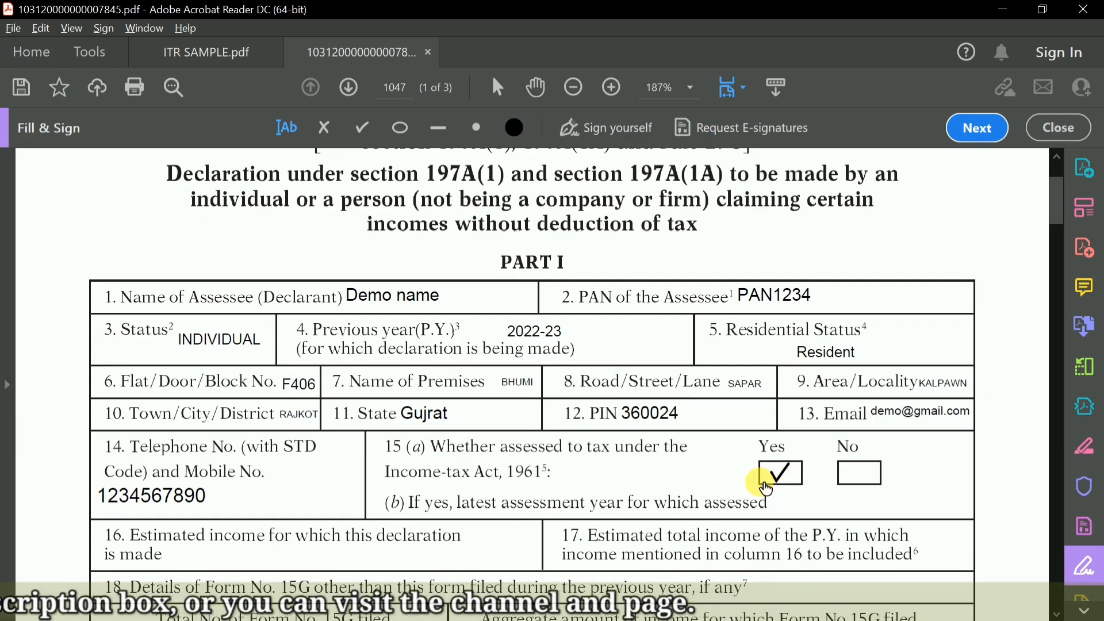
Switch to the ITR SAMPLE.pdf document and look up the Assessment Year on the income tax return acknowledgement.
click(205, 57)
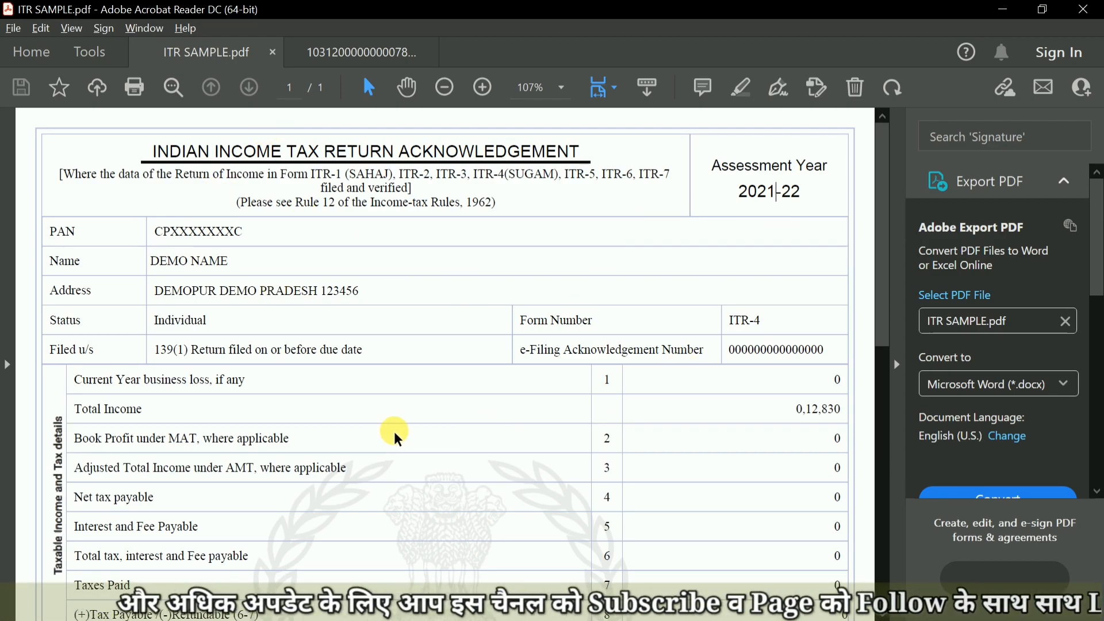
scroll(396, 435, down, 10)
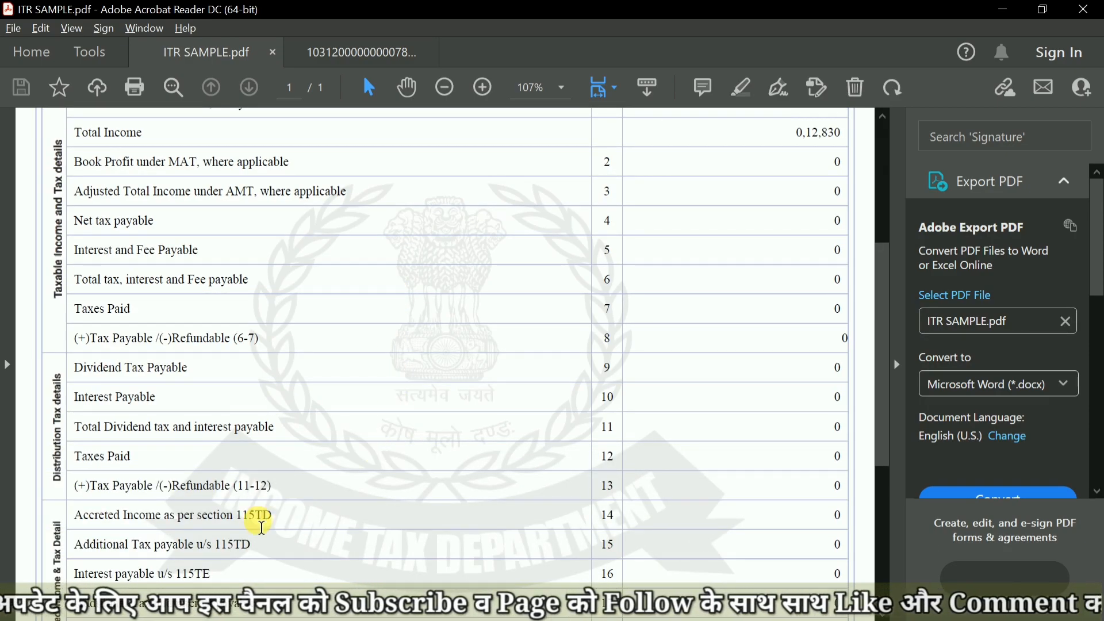
scroll(621, 530, down, 12)
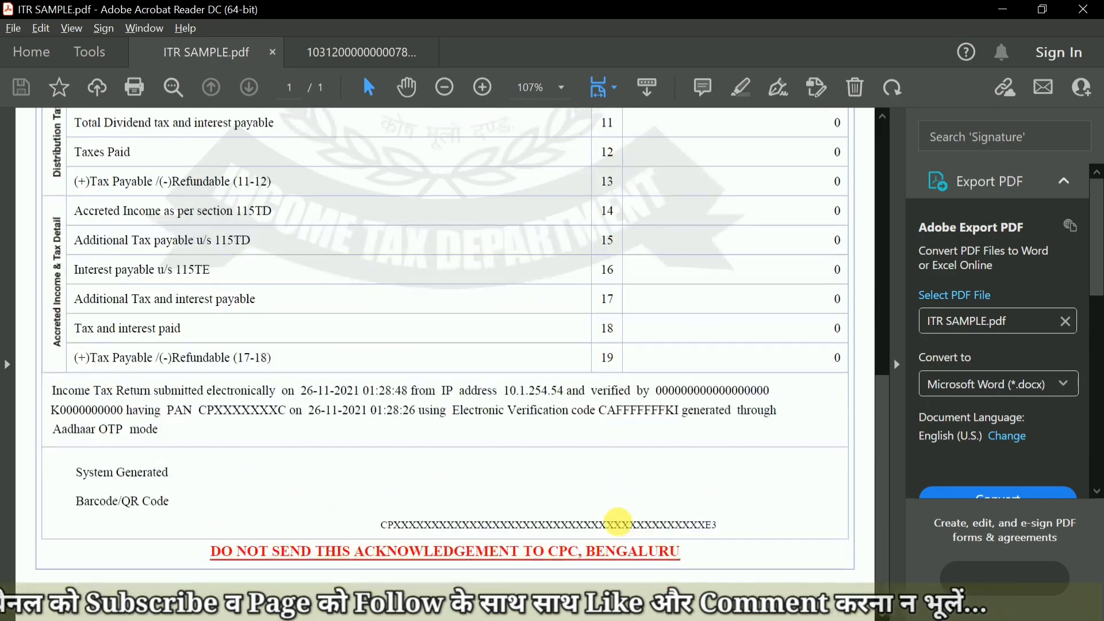
scroll(575, 472, up, 8)
scroll(560, 460, up, 12)
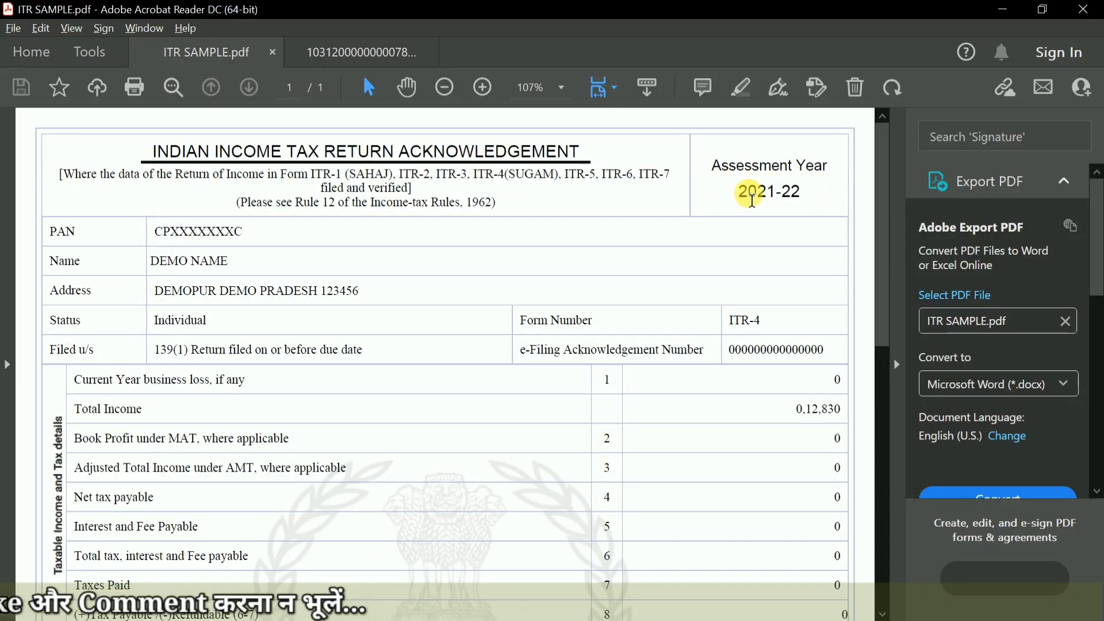
drag(741, 195, 801, 194)
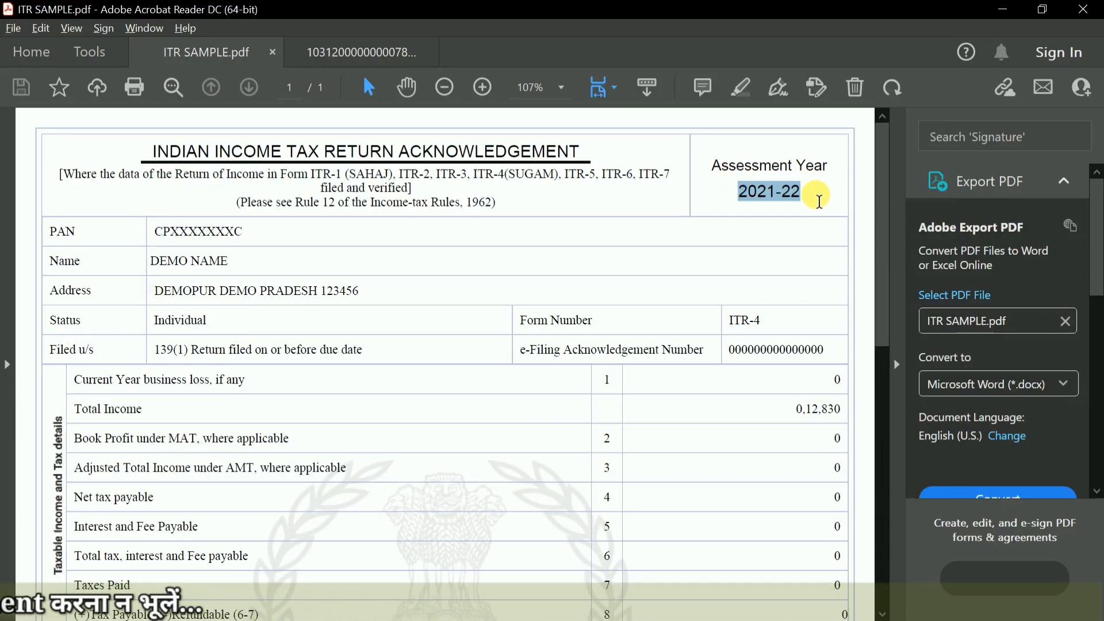
click(739, 214)
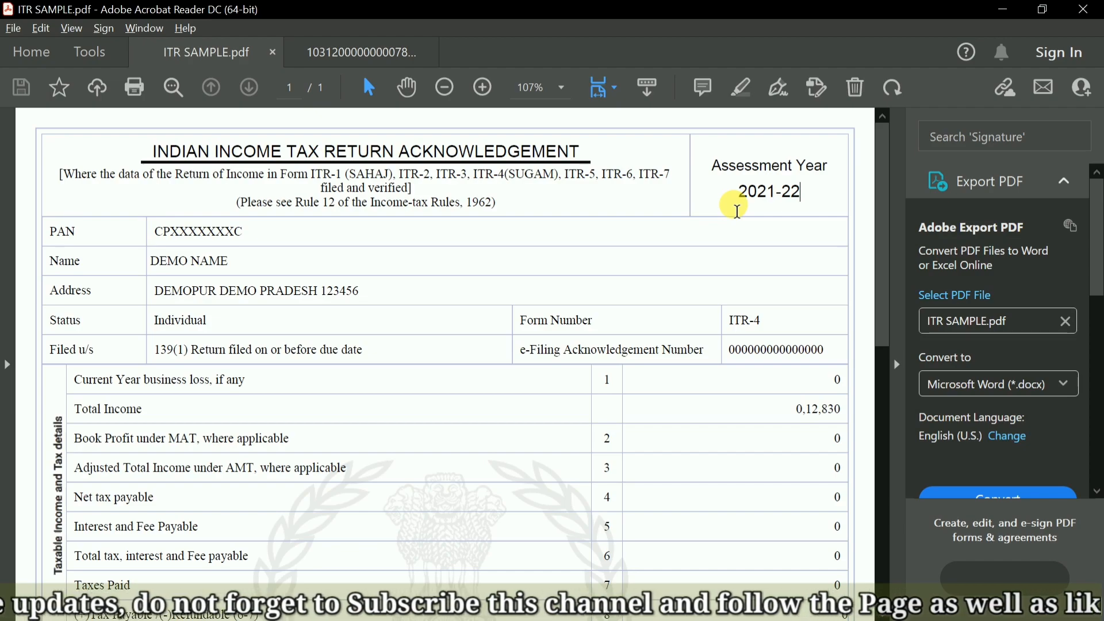
Return from the sample ITR to the Form 15G PDF and enter 2021-22 as the latest assessment year in question 15(b).
drag(739, 194, 792, 195)
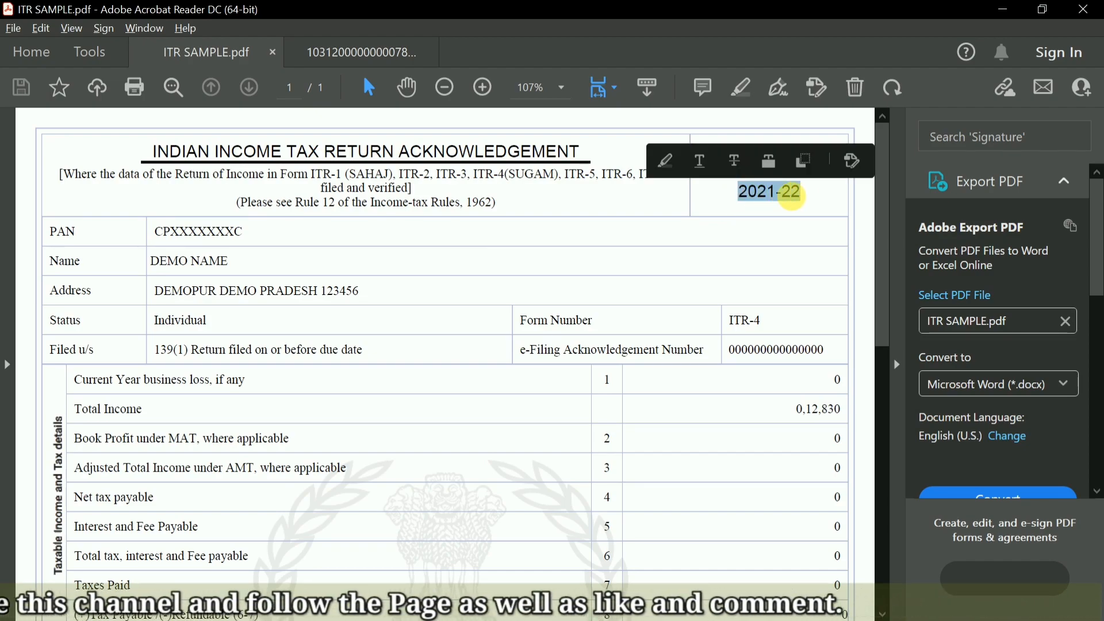
click(744, 202)
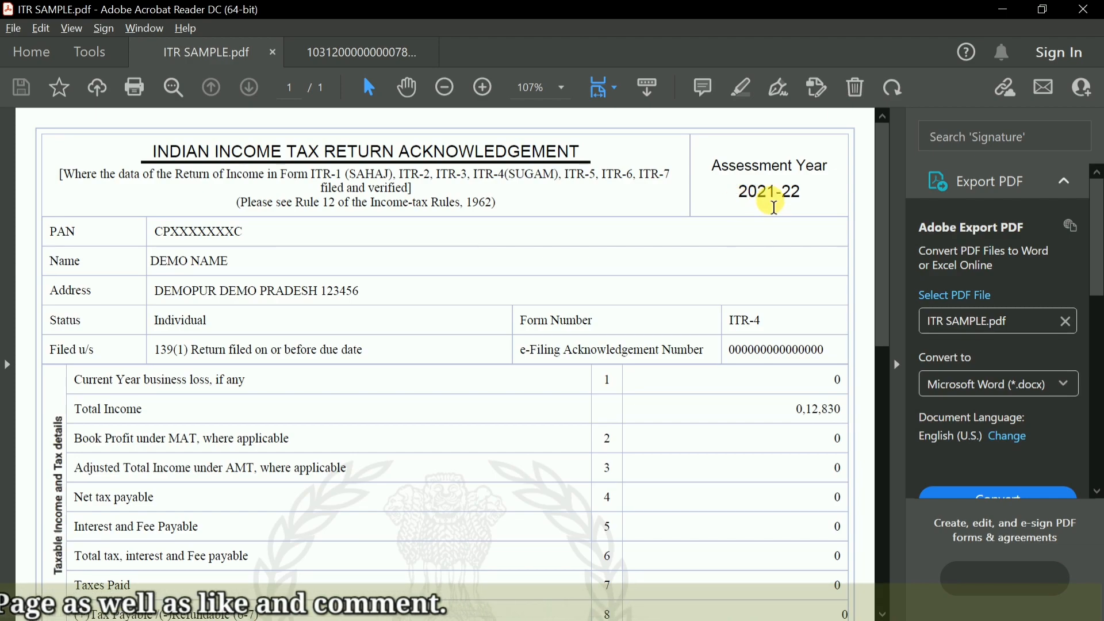
click(368, 51)
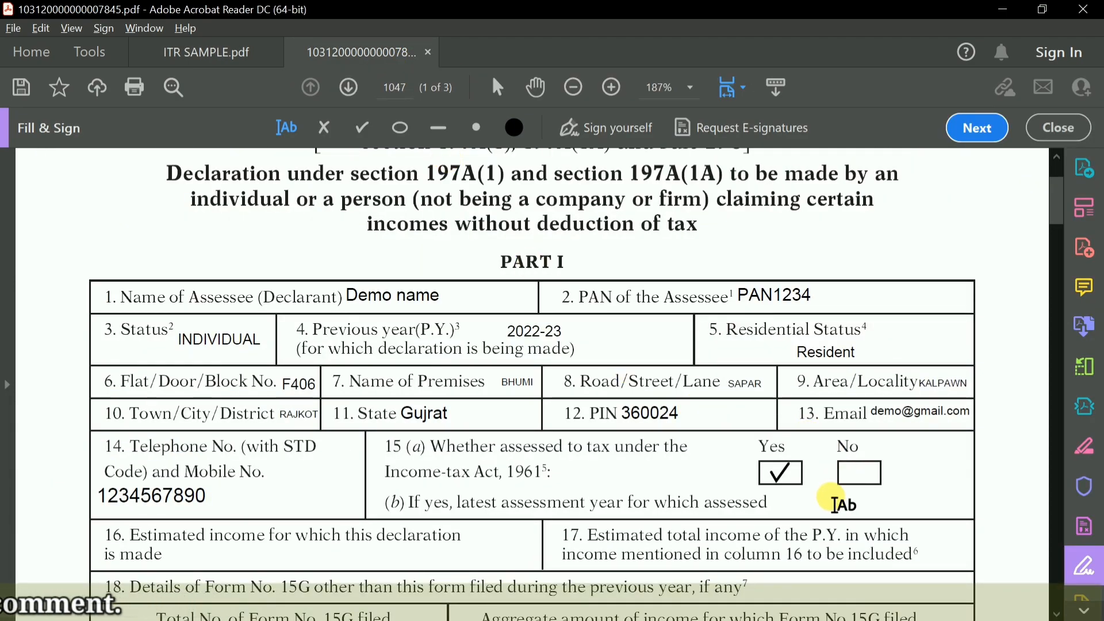
click(800, 514)
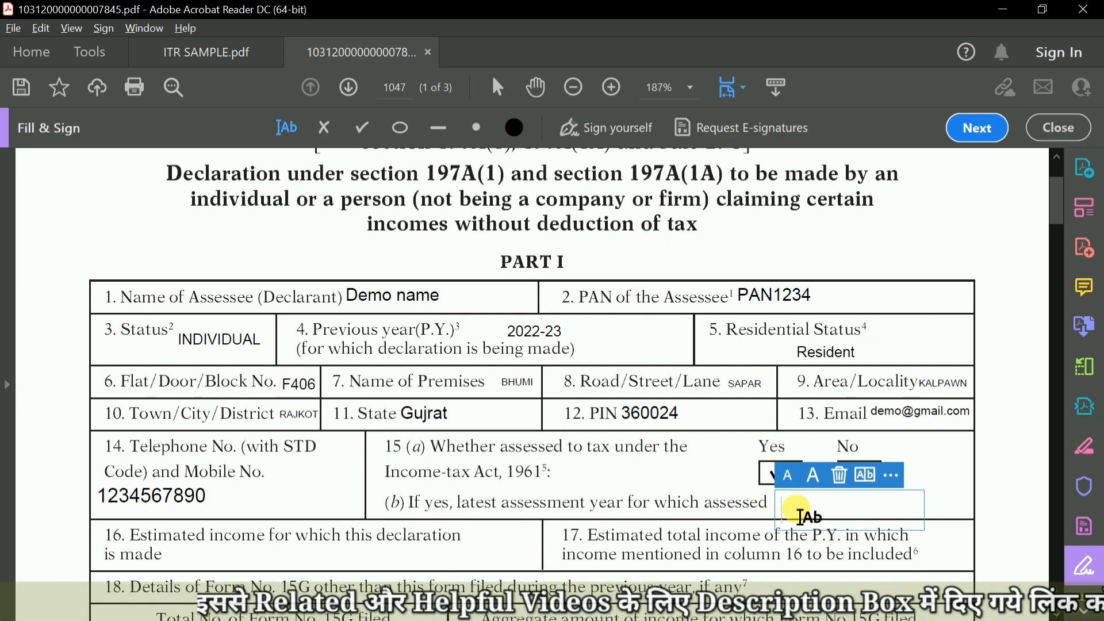
text(2)
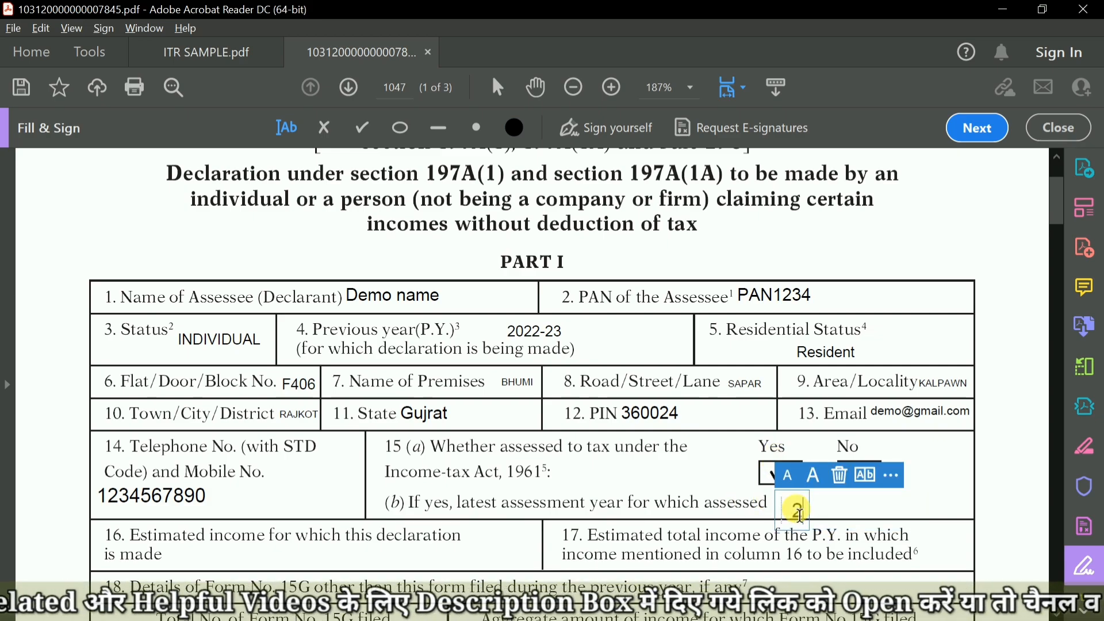
text(0)
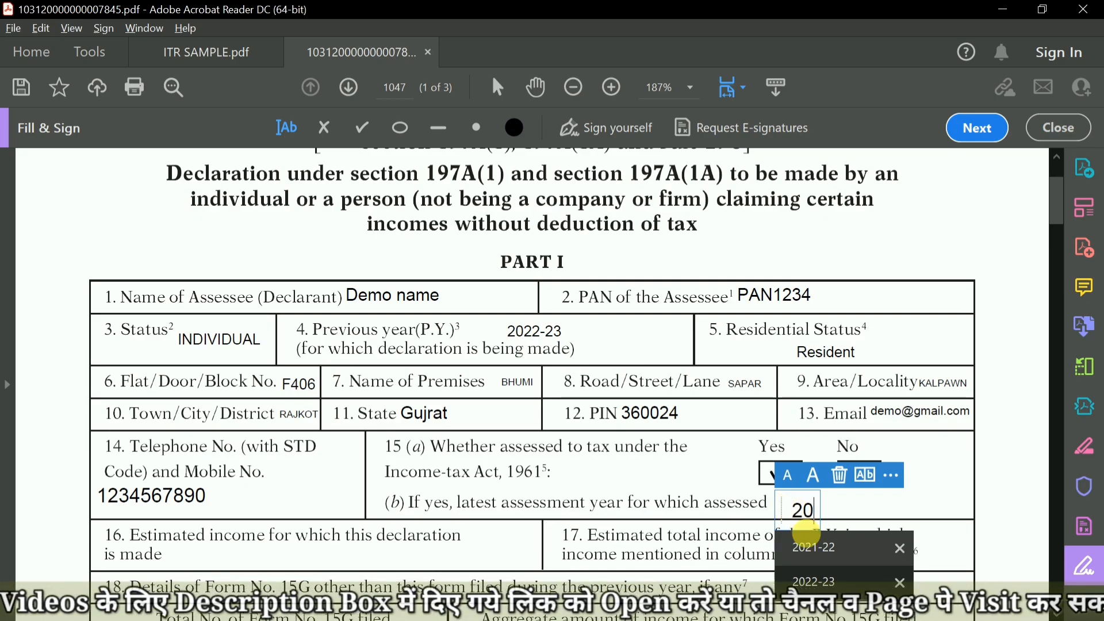
click(812, 545)
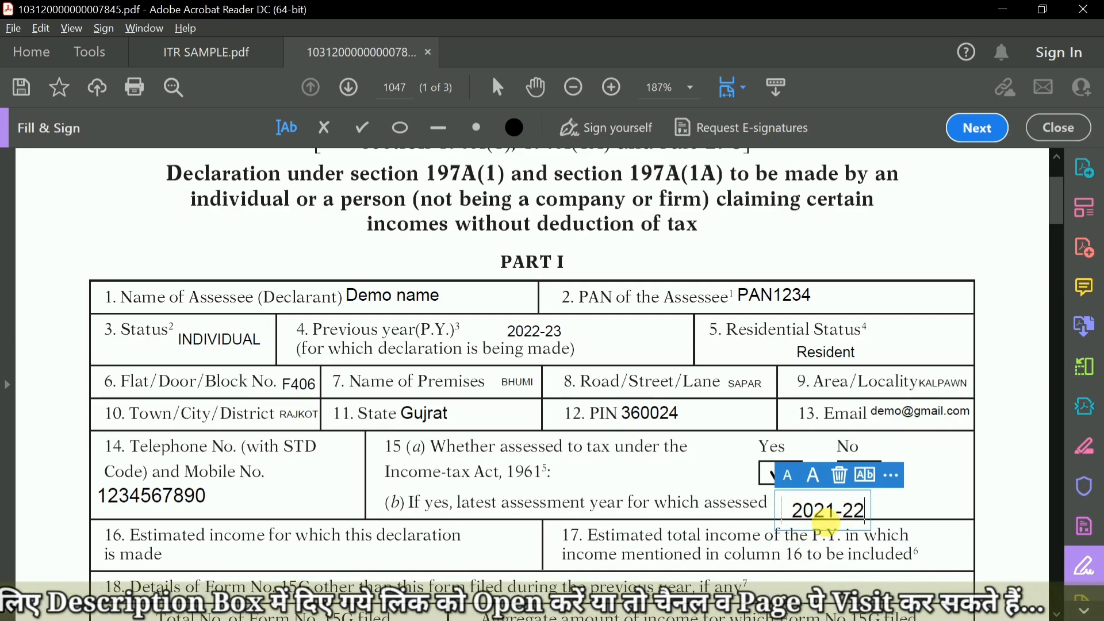
drag(792, 517, 794, 511)
click(894, 513)
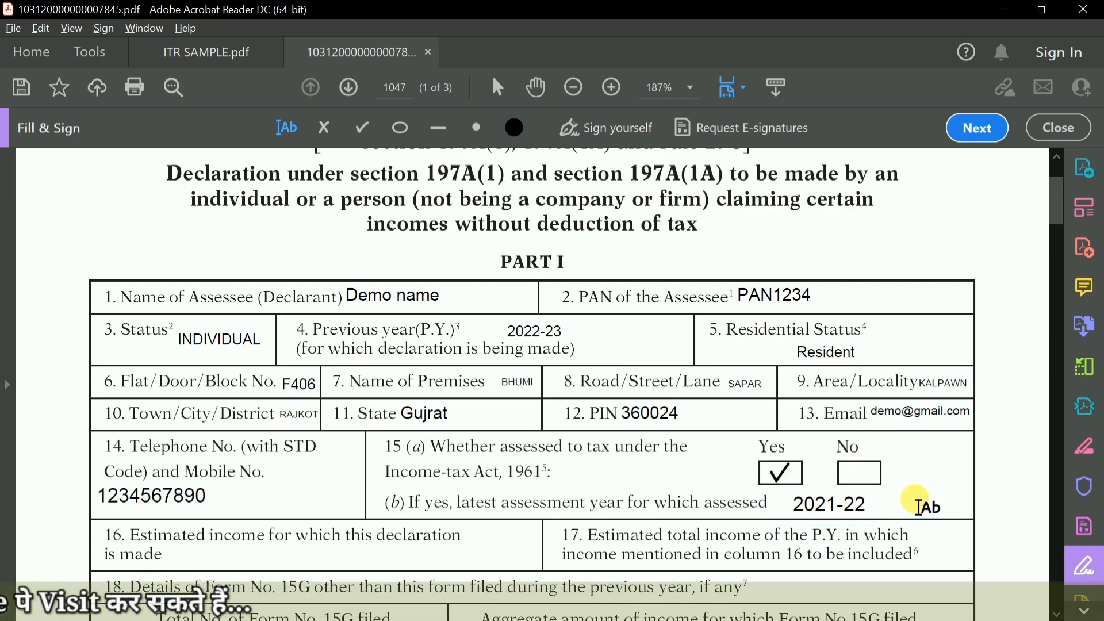
Move the checkmark in question 15(a) from Yes to No and delete the assessment year entry in 15(b).
click(787, 475)
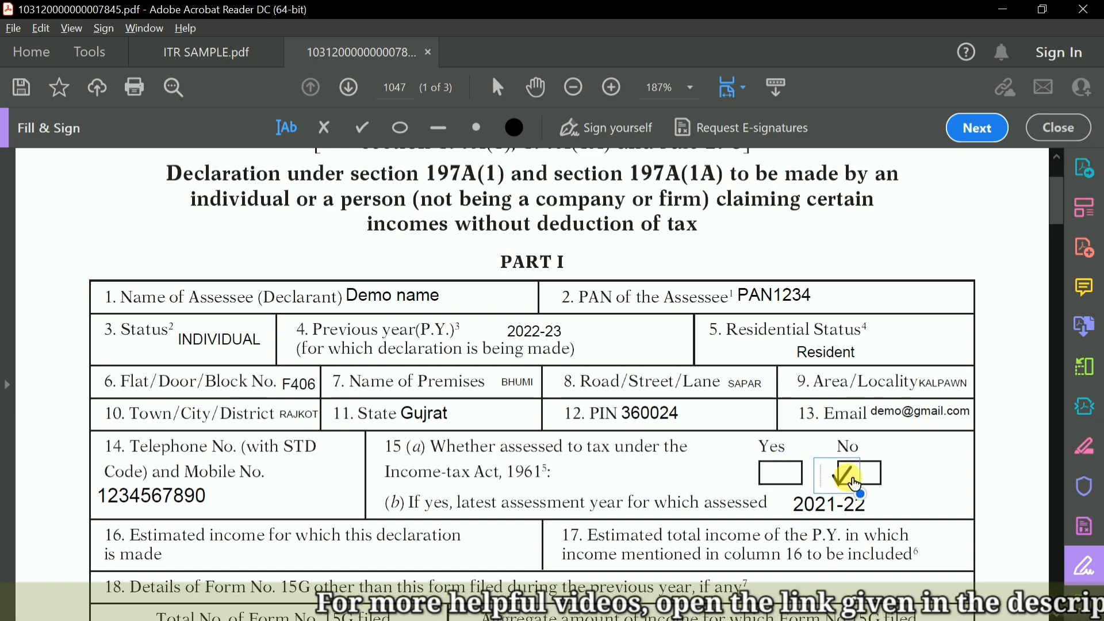
click(863, 475)
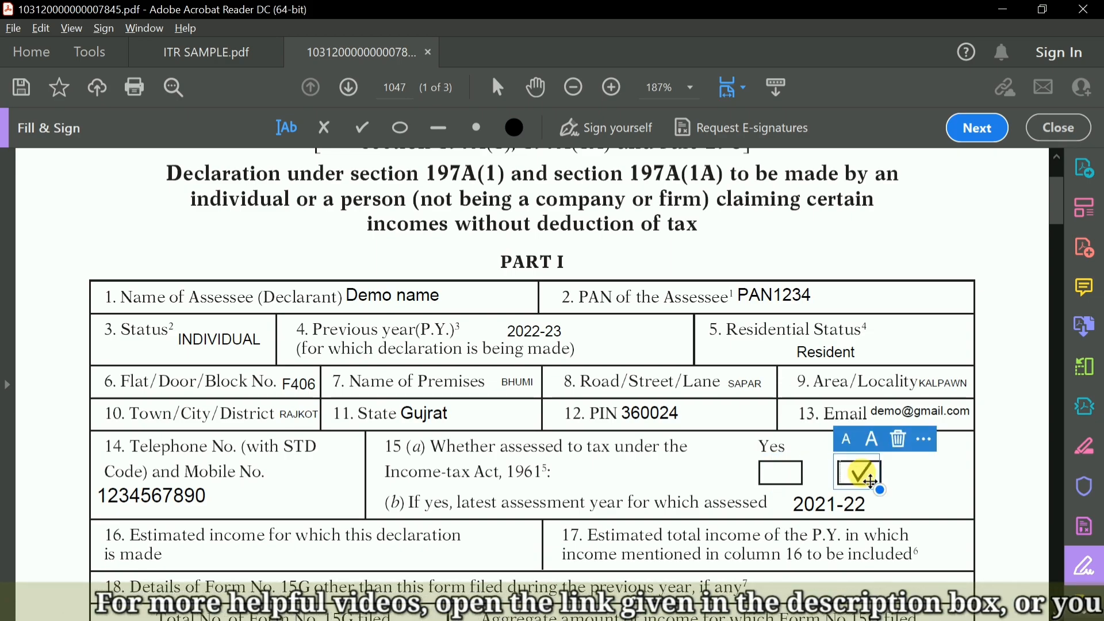
click(837, 505)
click(846, 469)
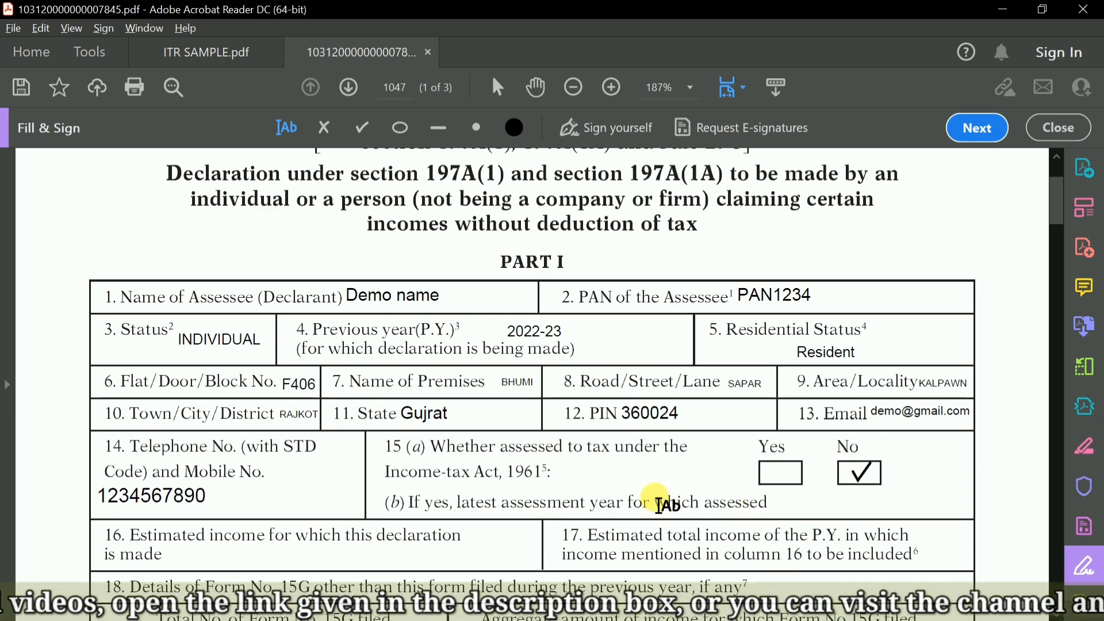
Switch to the EPFO member passbook in the browser and examine the employee, employer and total balances.
scroll(396, 469, down, 3)
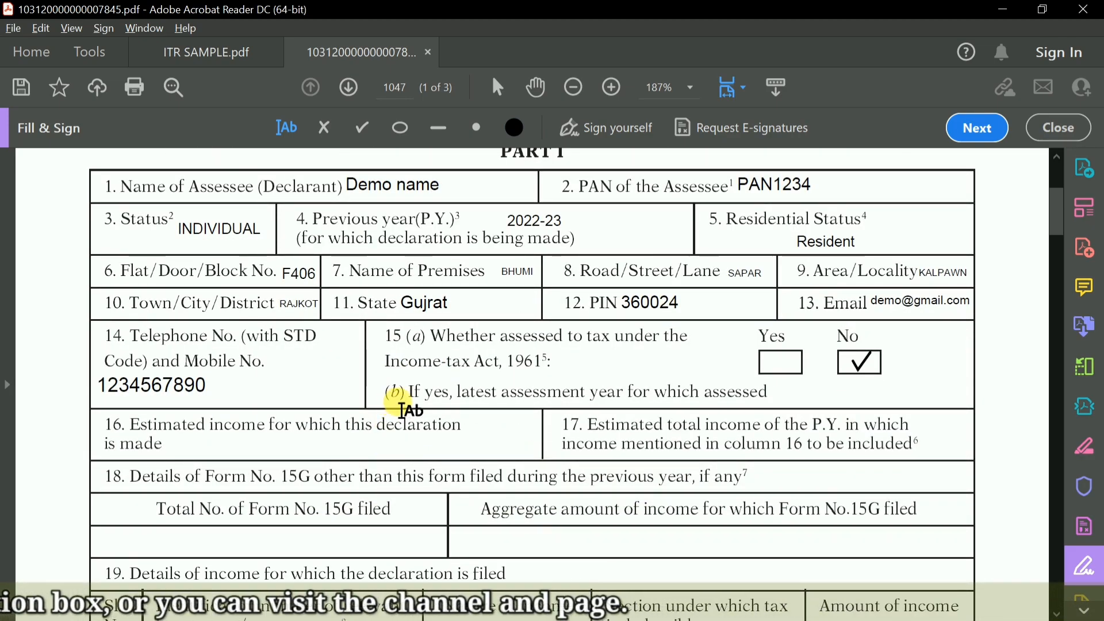
scroll(340, 388, down, 1)
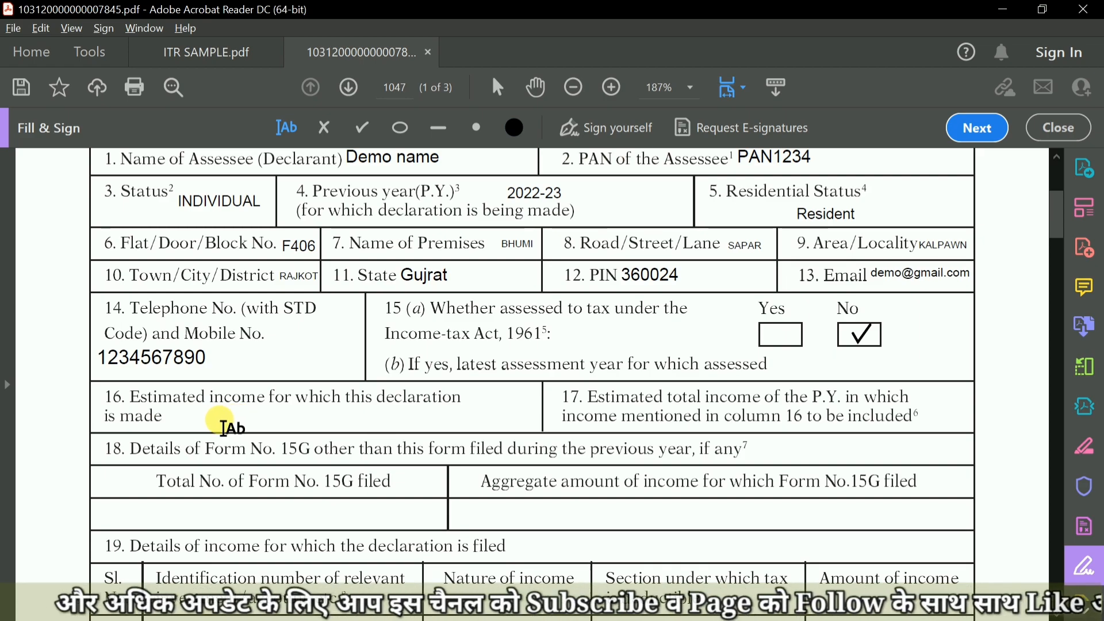
key(alt+Tab)
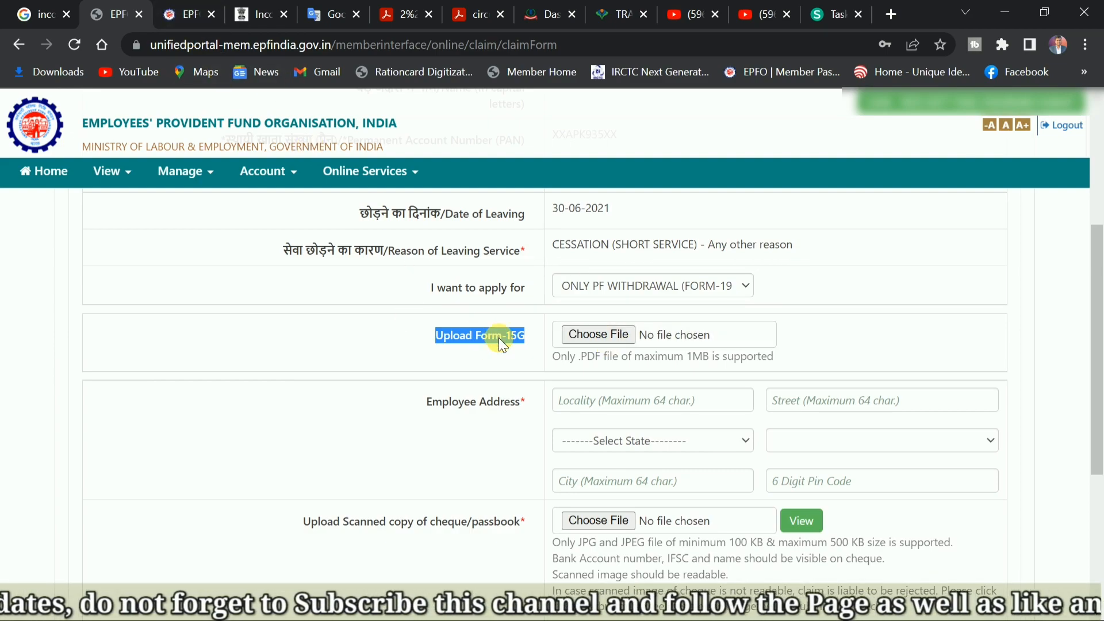
click(202, 13)
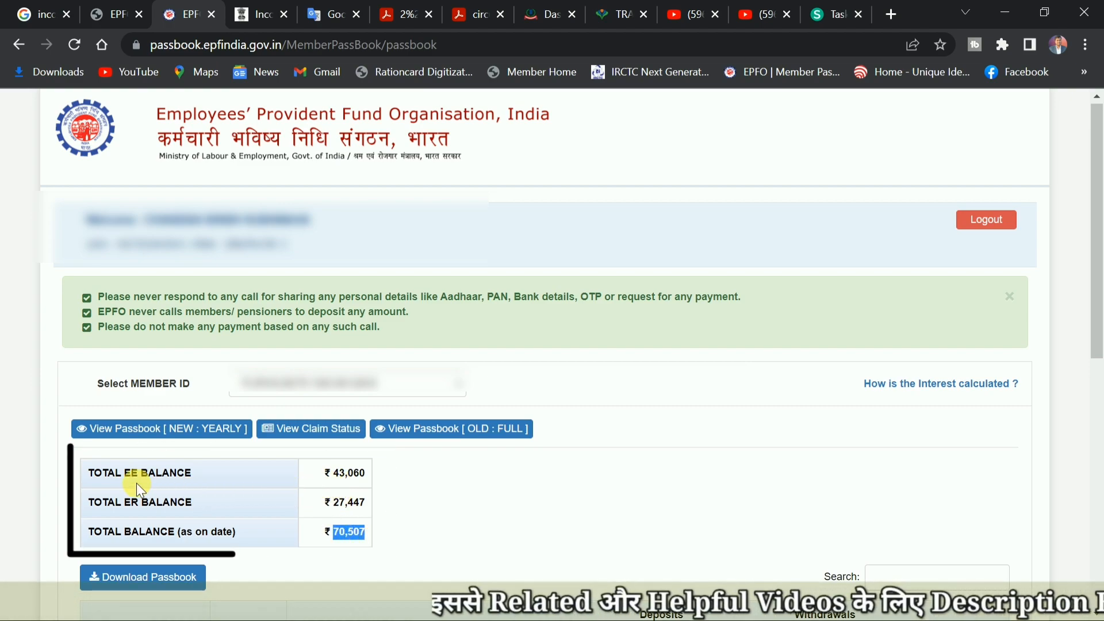
mouse_move(331, 475)
mouse_down()
mouse_move(353, 479)
mouse_move(347, 503)
mouse_move(359, 532)
mouse_up()
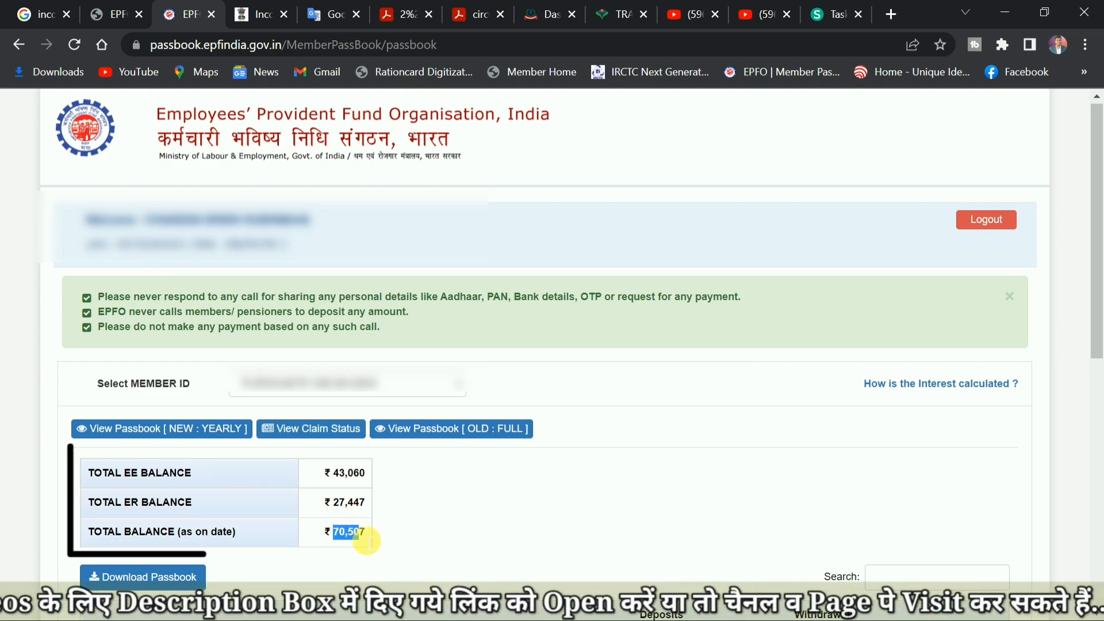
click(351, 534)
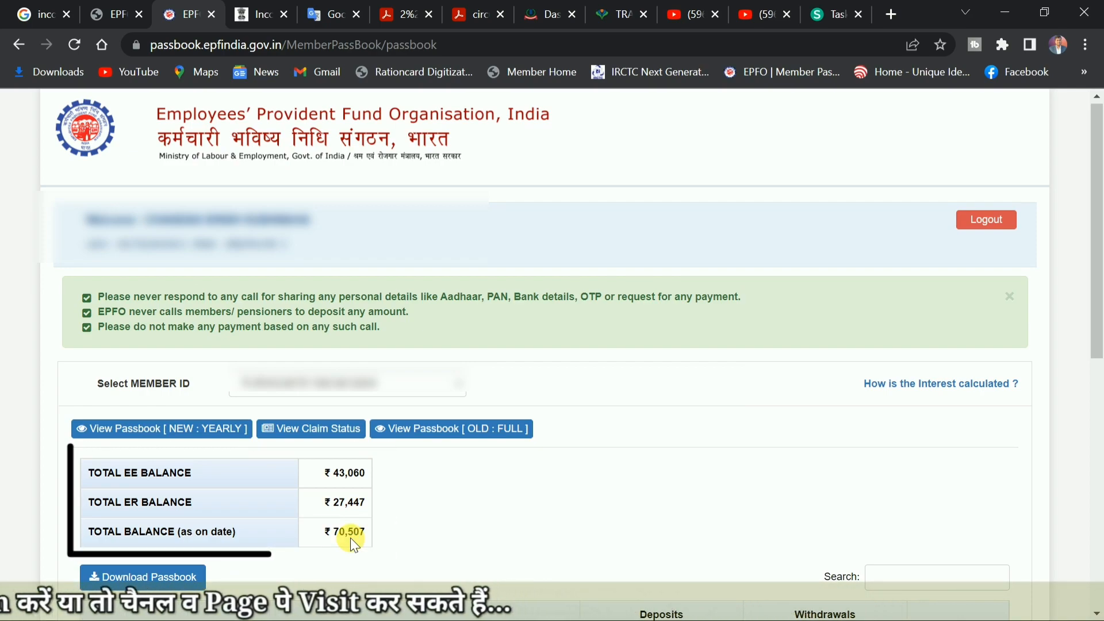
Examine the passbook's grand total of pension contributions and compare it with the total balance amount in the summary.
scroll(351, 537, down, 6)
scroll(350, 537, down, 3)
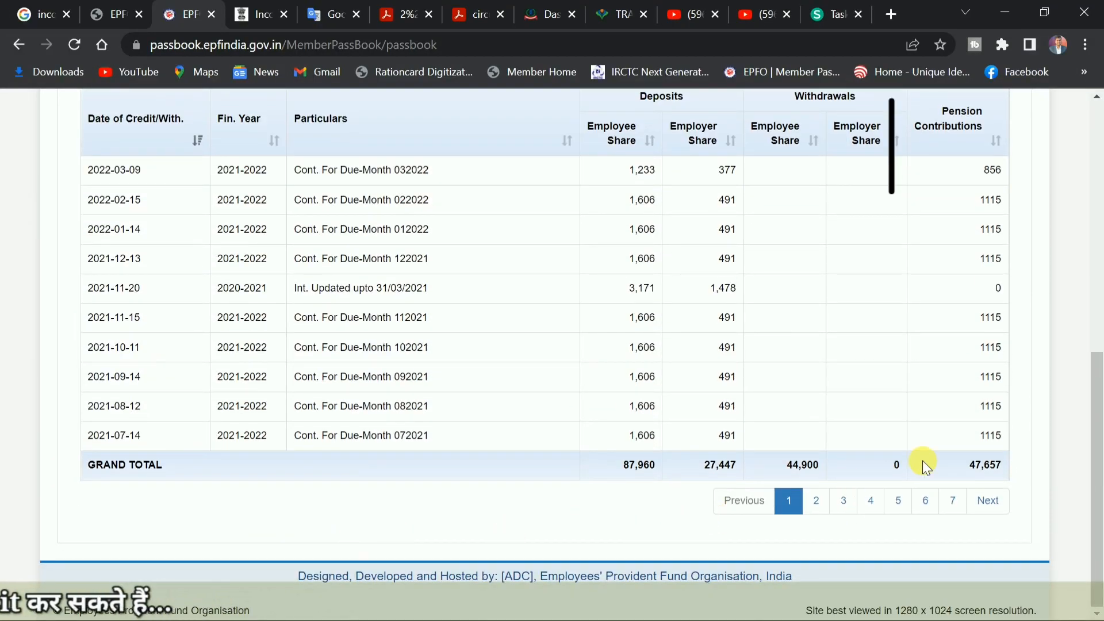
click(964, 467)
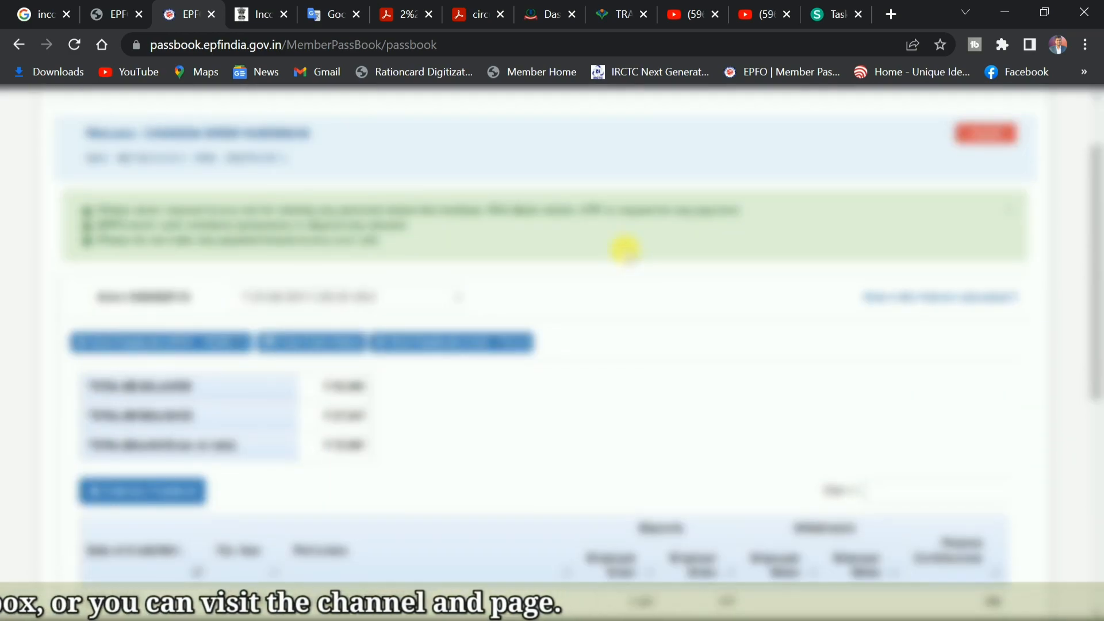
scroll(298, 458, up, 1)
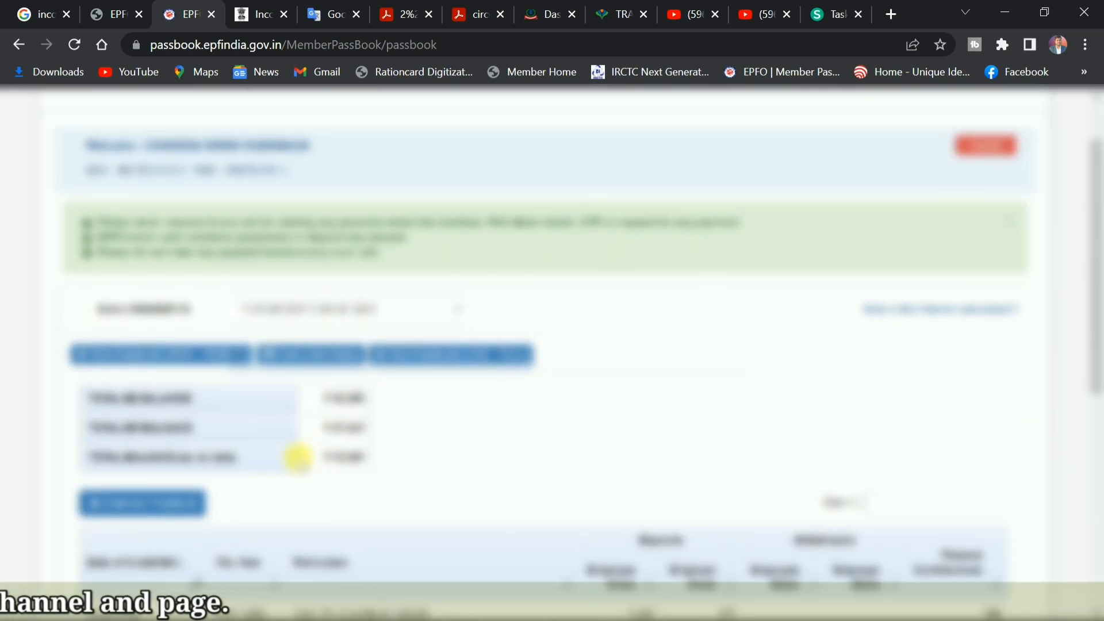
scroll(298, 458, up, 2)
drag(331, 532, 371, 538)
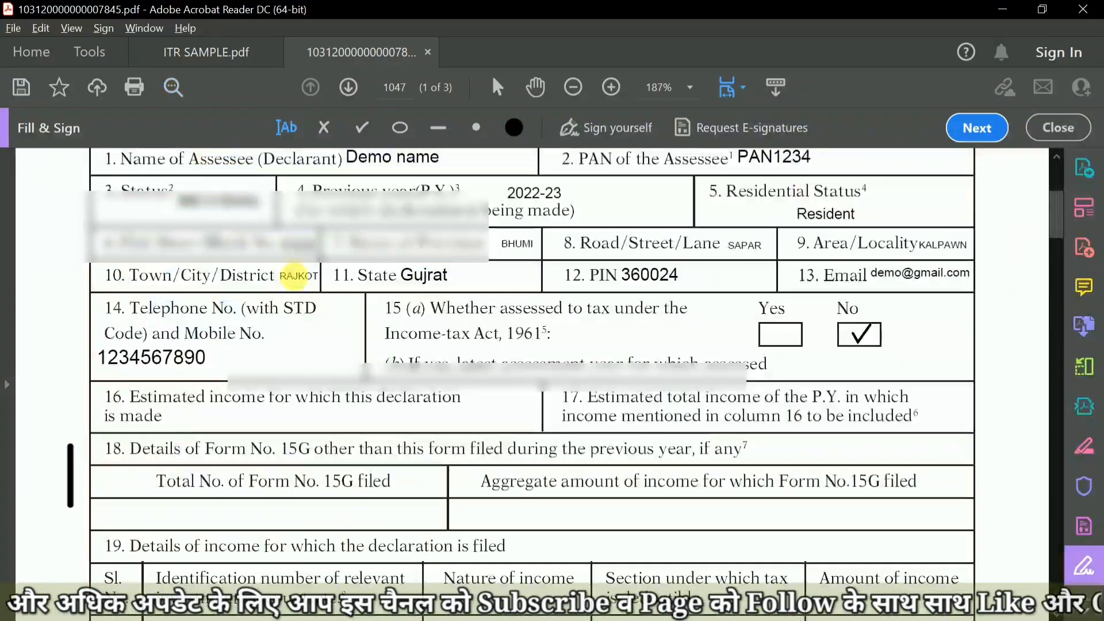
Return to the Form 15G PDF and enter the estimated income amount in field 16.
click(276, 426)
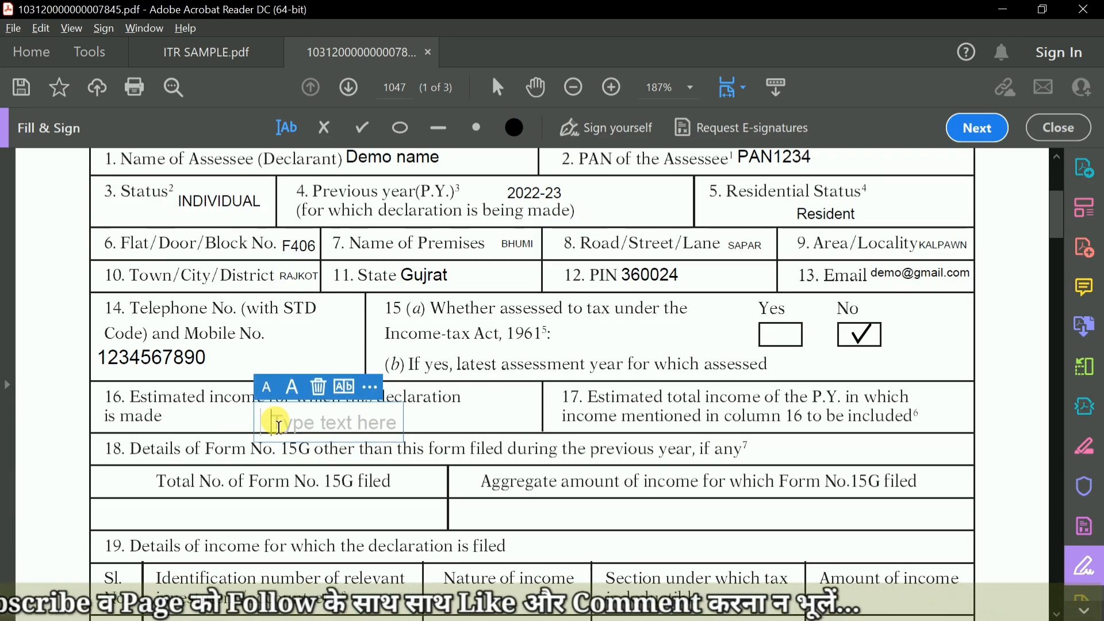
text(80000)
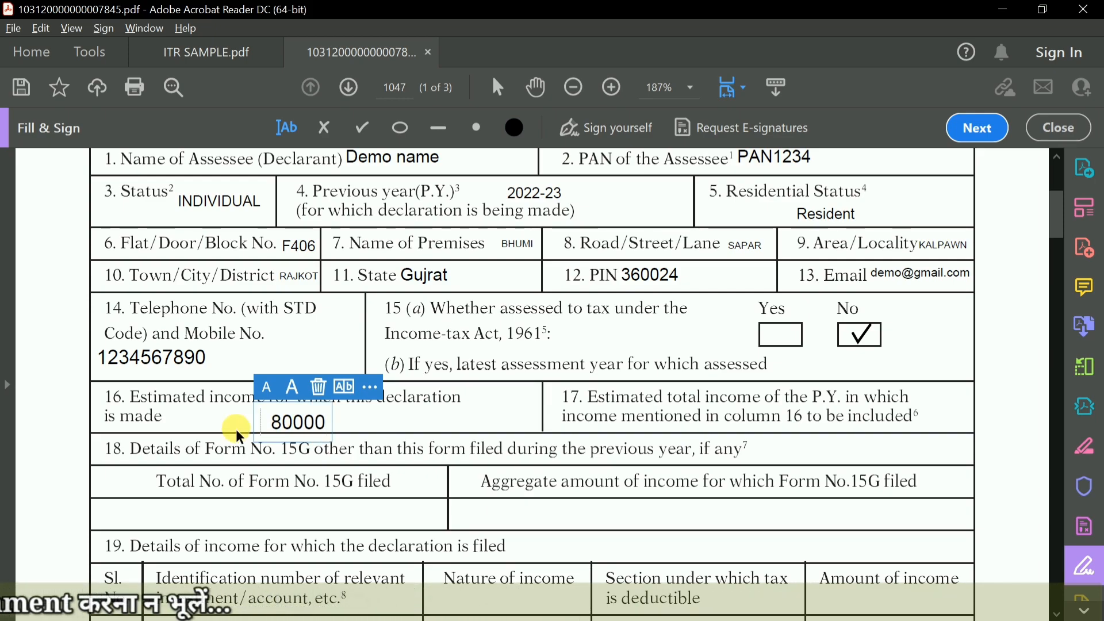
click(235, 429)
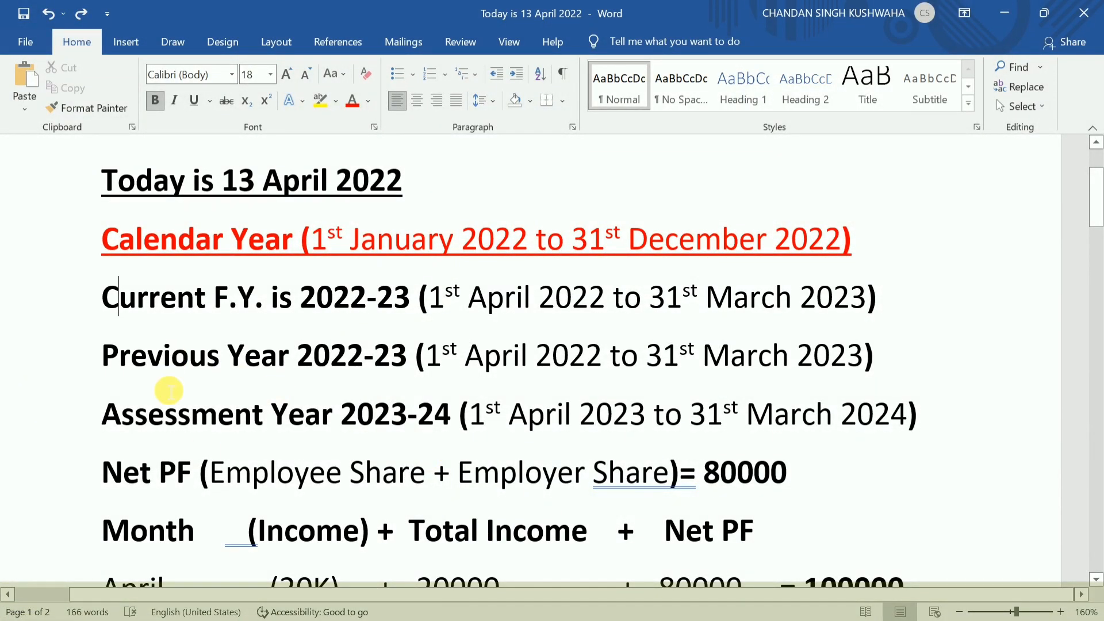
Switch to the Word document with the month-wise income example and examine how April's total income and net PF add up.
scroll(258, 445, down, 2)
scroll(258, 445, down, 4)
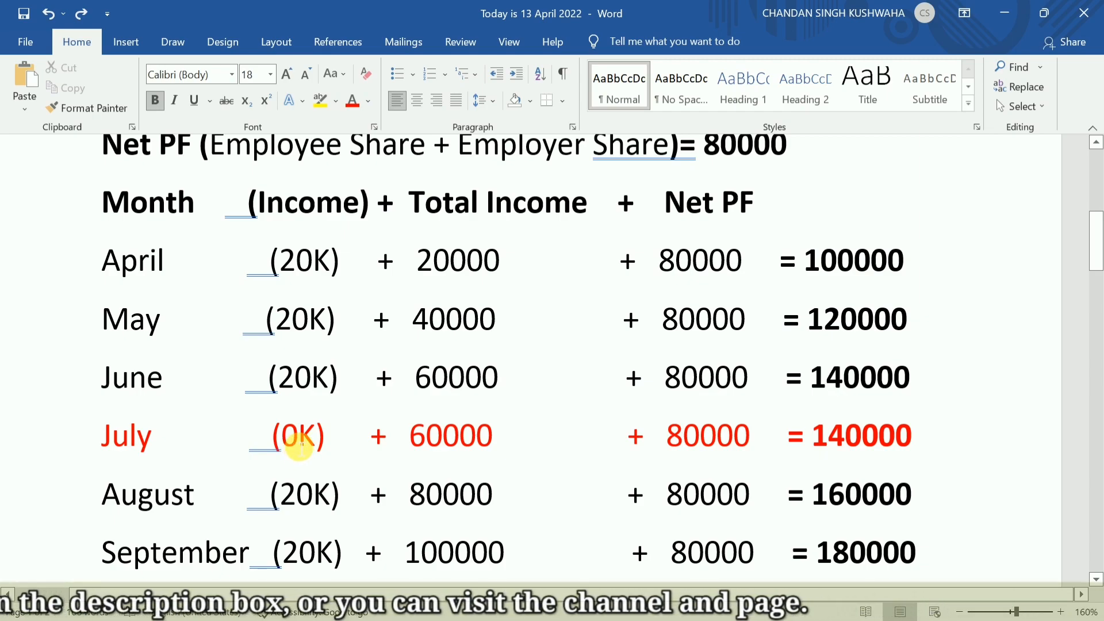
scroll(304, 454, down, 2)
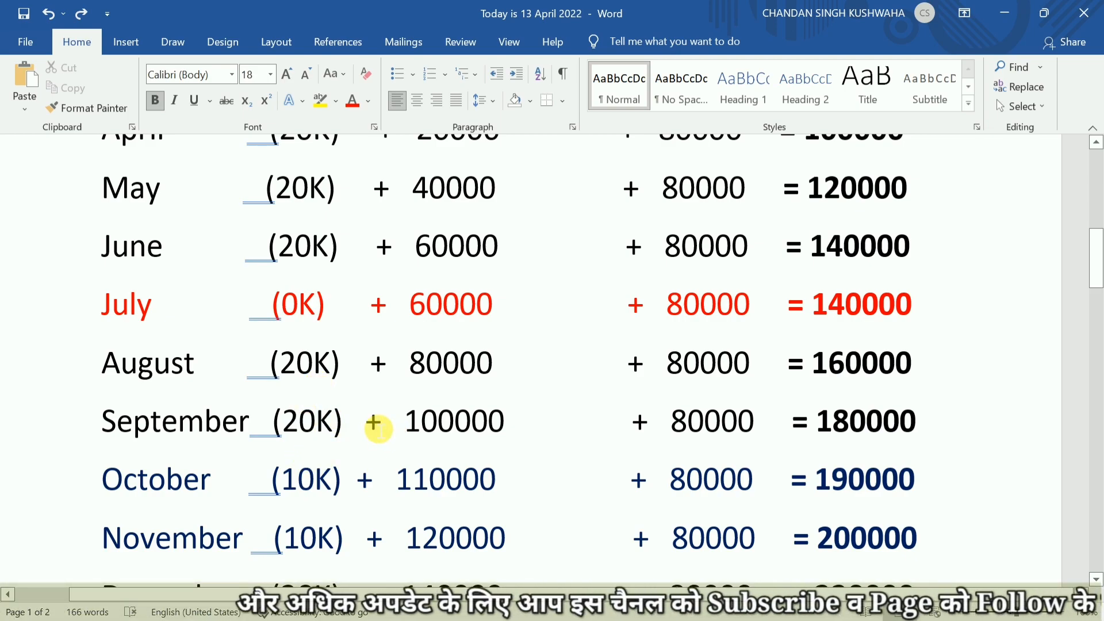
scroll(224, 391, up, 2)
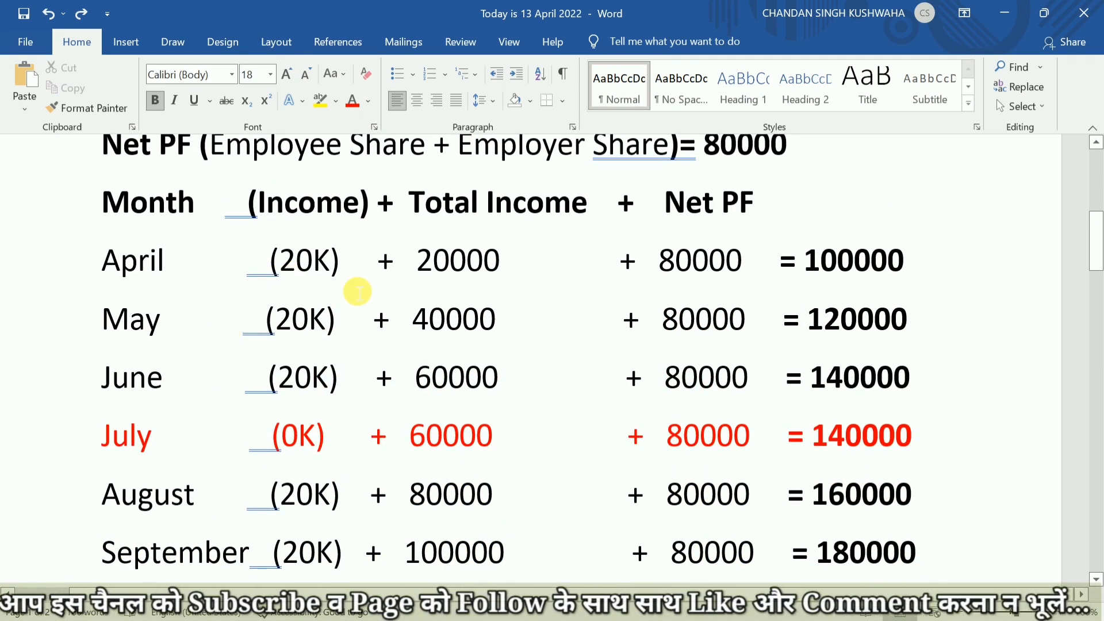
drag(416, 279, 498, 278)
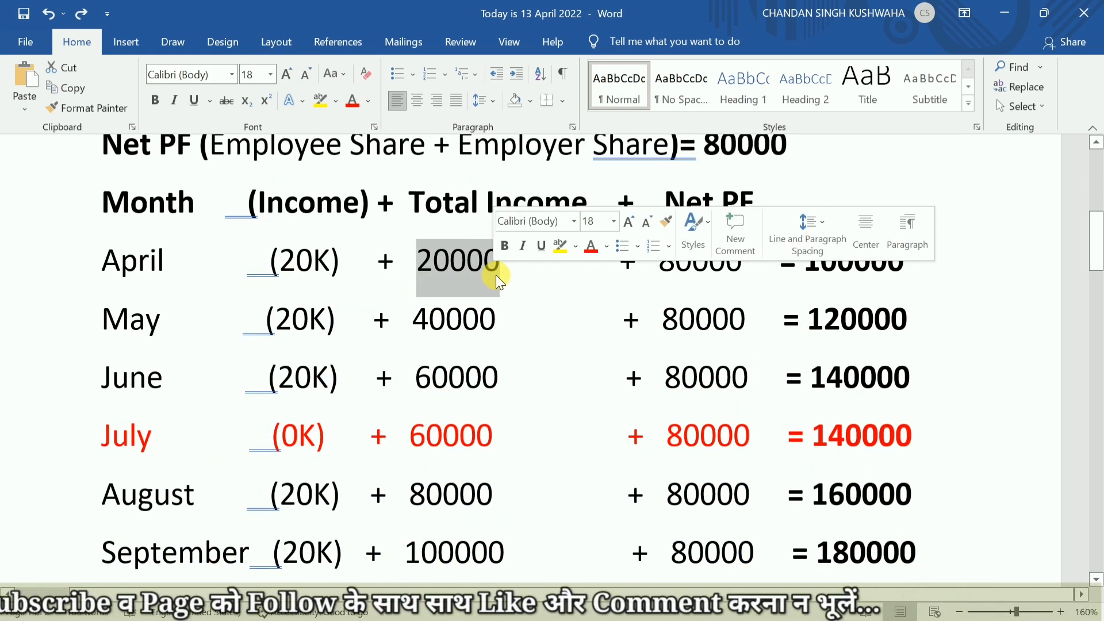
click(711, 294)
drag(668, 274, 693, 276)
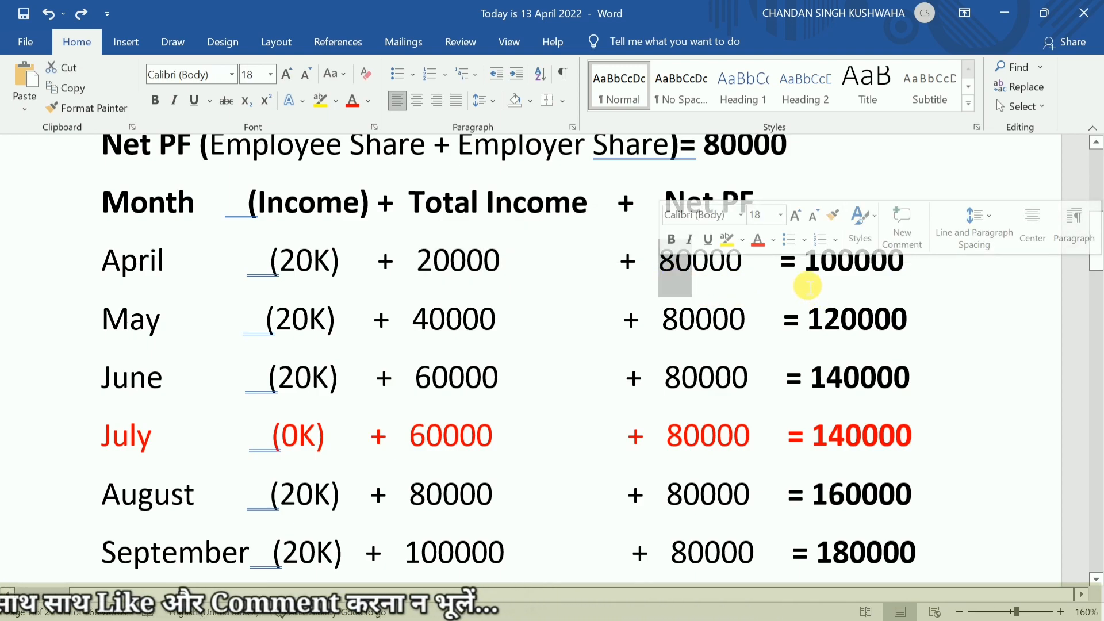
drag(813, 286, 903, 281)
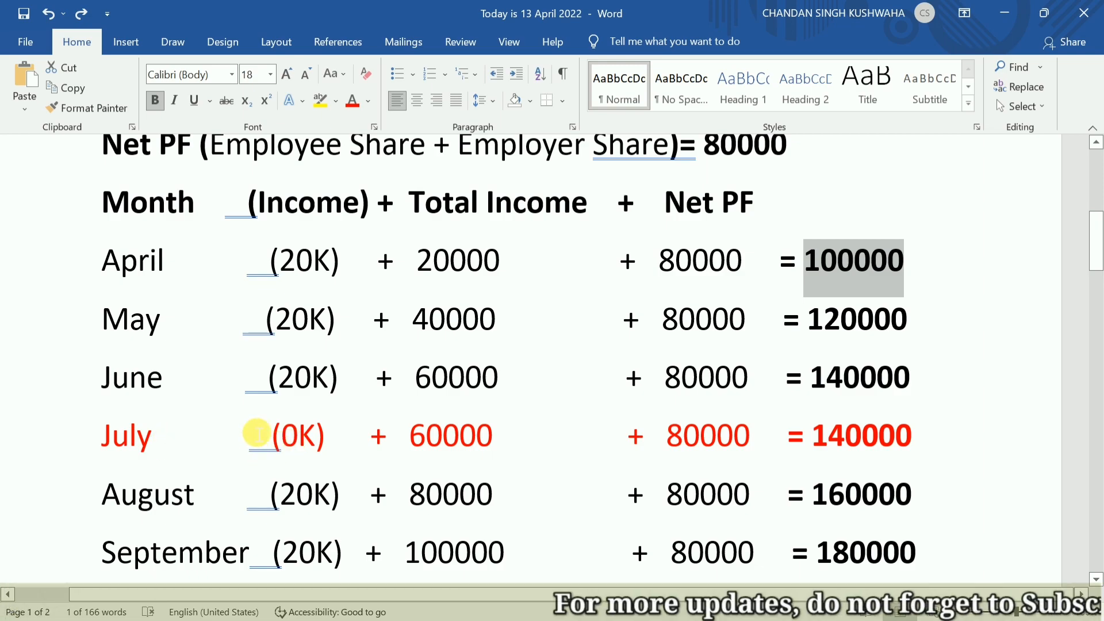
Examine how July's zero income carries over June's total income and adds to the net PF.
drag(419, 386, 501, 390)
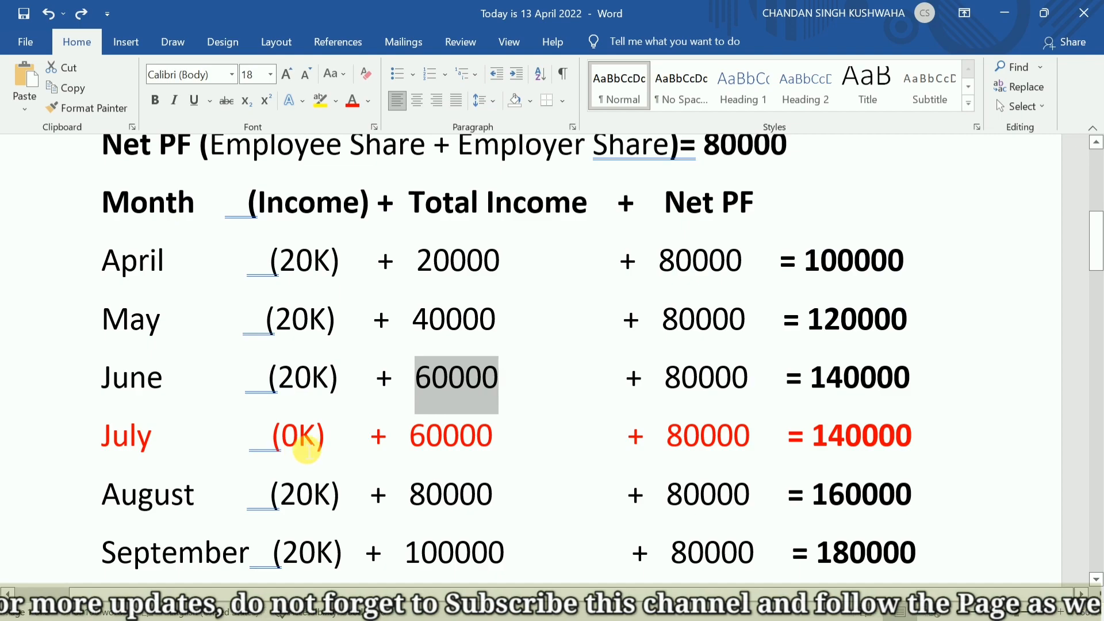
click(292, 444)
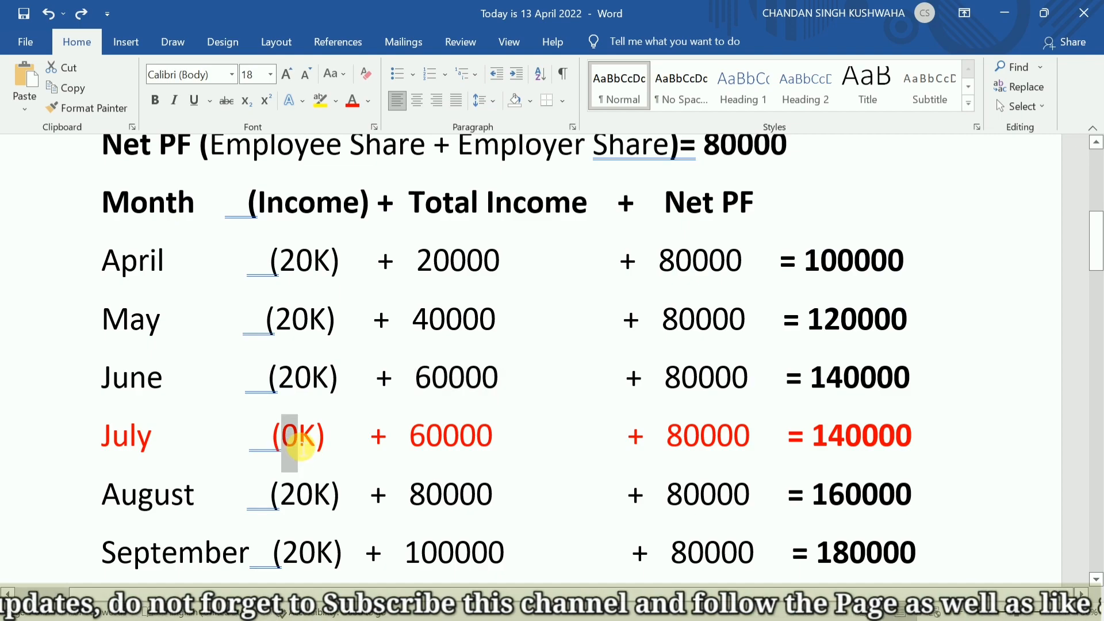
click(425, 454)
drag(425, 454, 500, 439)
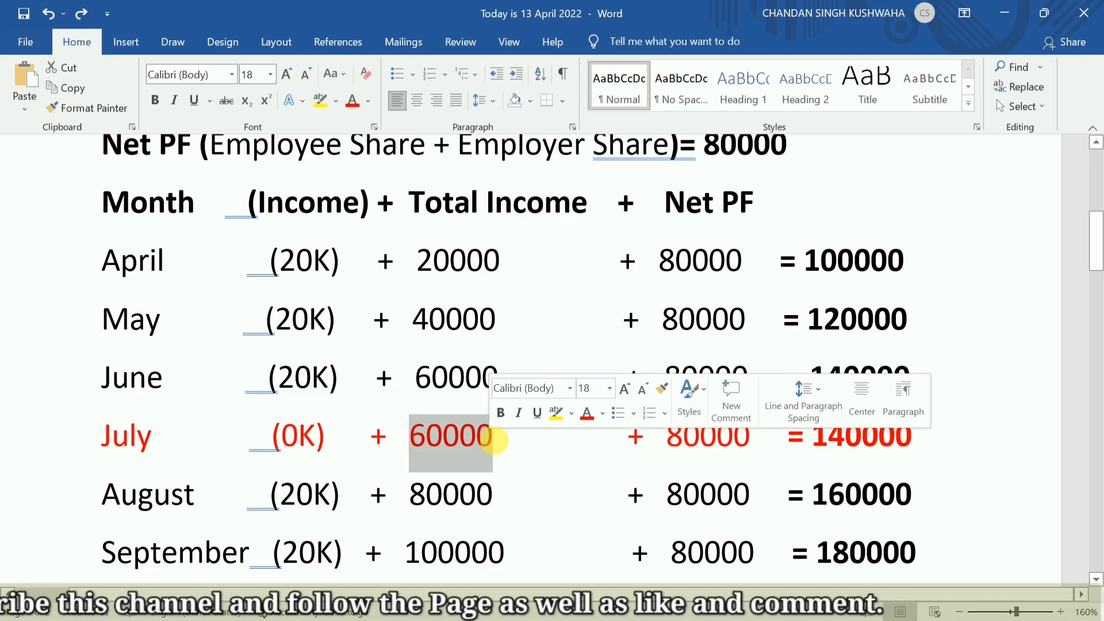
drag(683, 457, 746, 462)
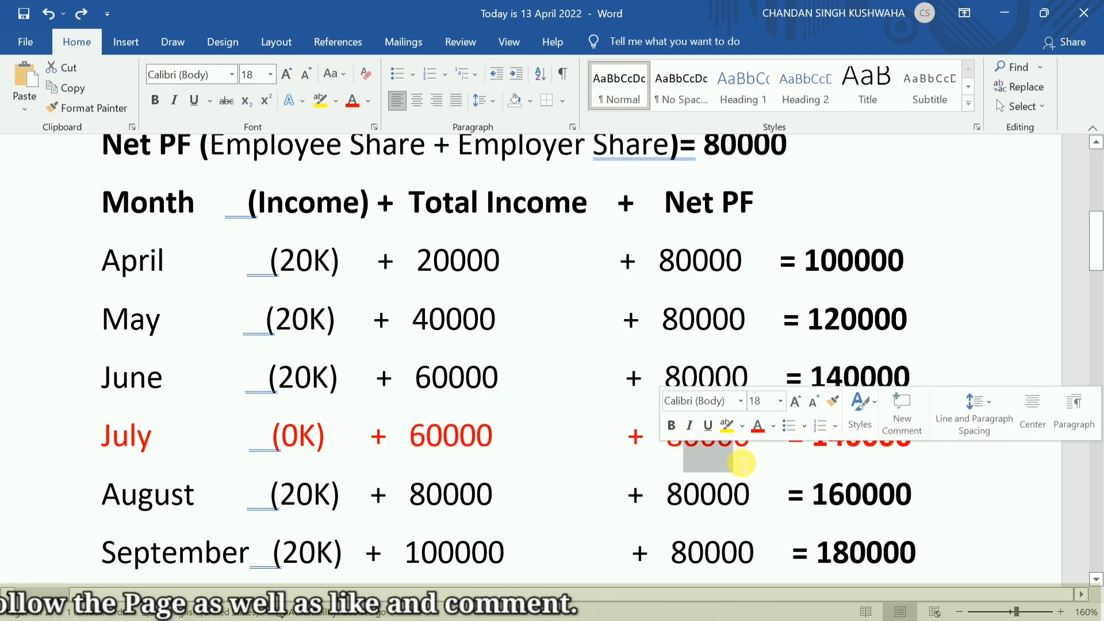
Examine how December's total income and net PF add up to its combined amount in the month-wise example.
scroll(741, 463, down, 5)
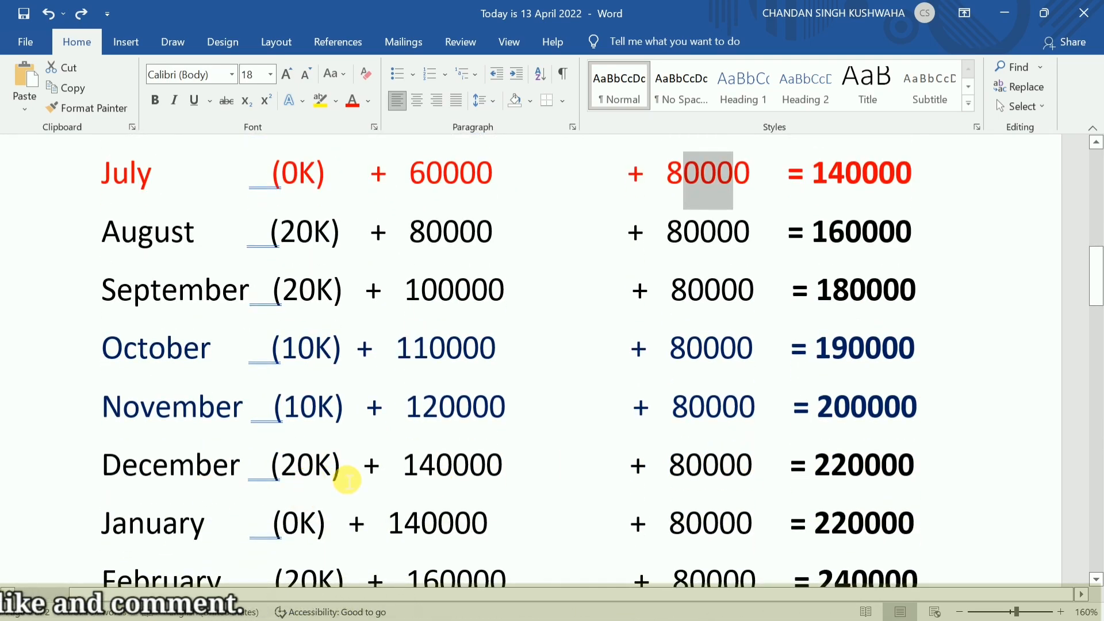
drag(412, 476, 500, 475)
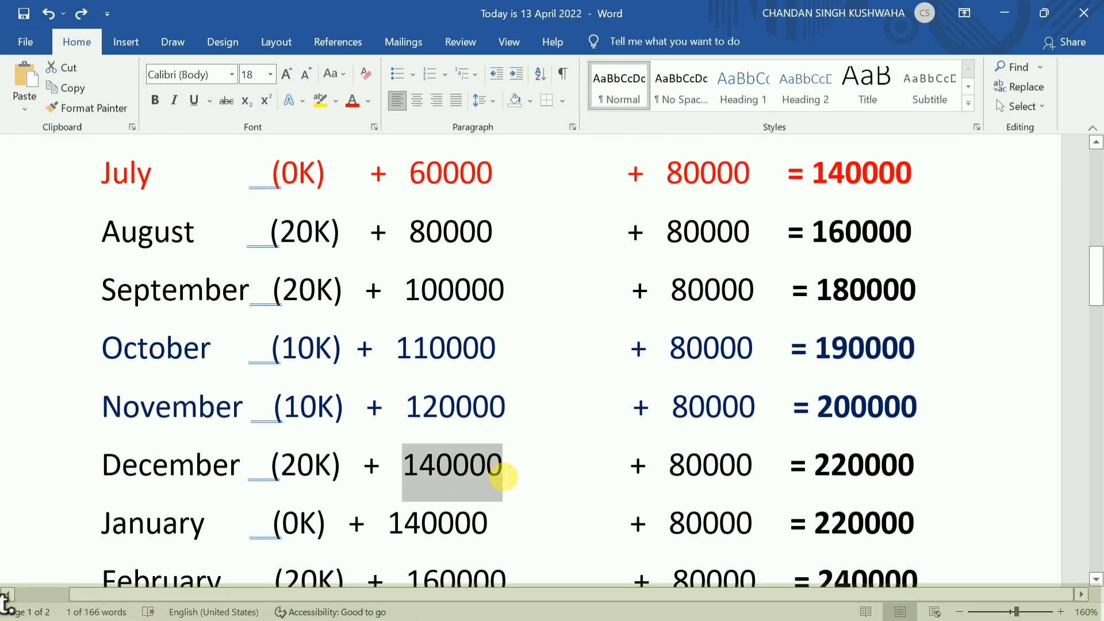
click(684, 477)
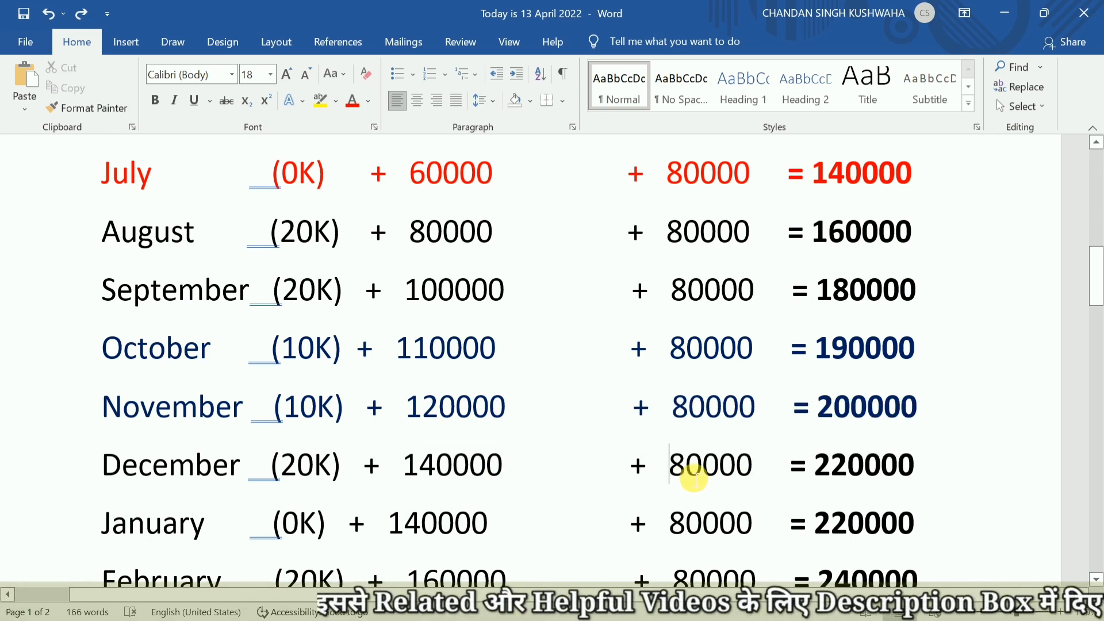
drag(694, 478, 747, 474)
click(812, 479)
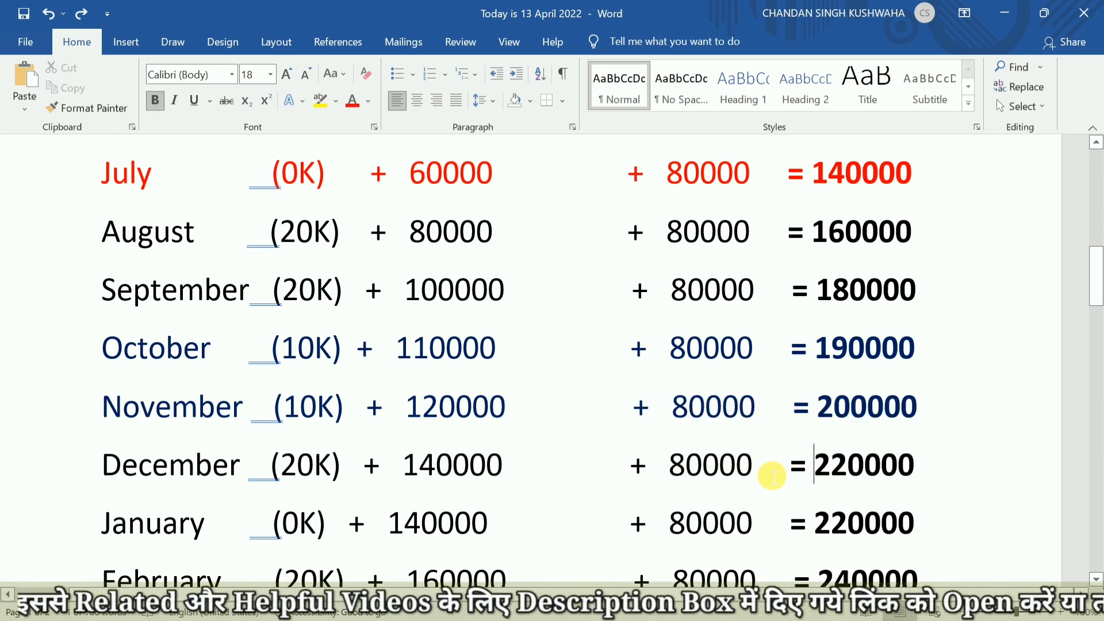
click(475, 467)
drag(836, 480, 905, 473)
Examine the March row's total income, net PF and combined year-end amount in the month-wise example.
scroll(905, 473, down, 3)
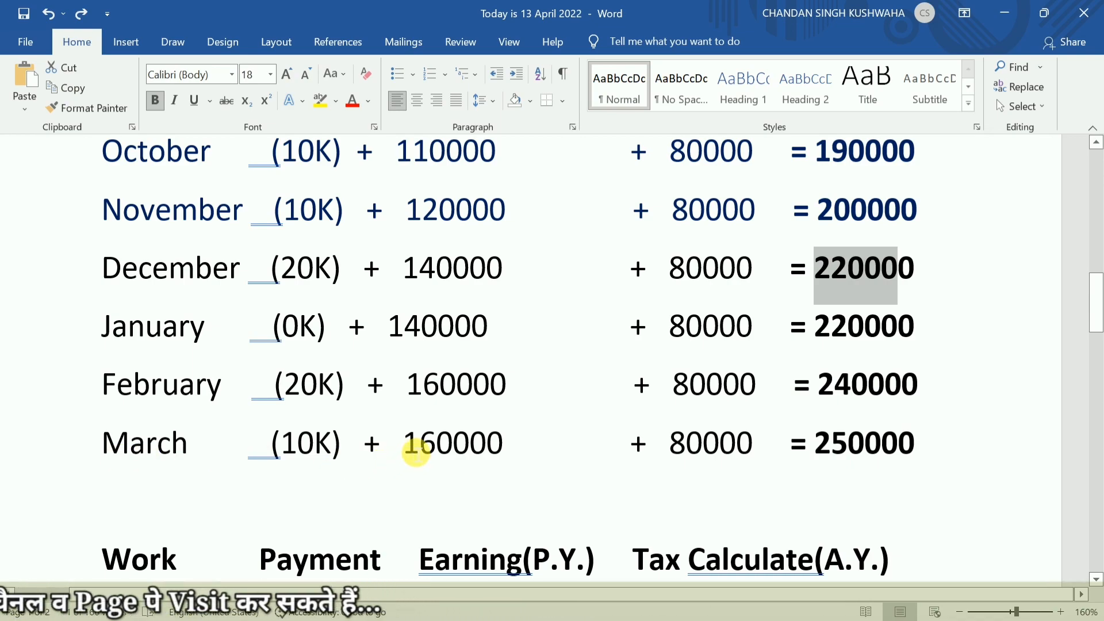
drag(411, 454, 500, 444)
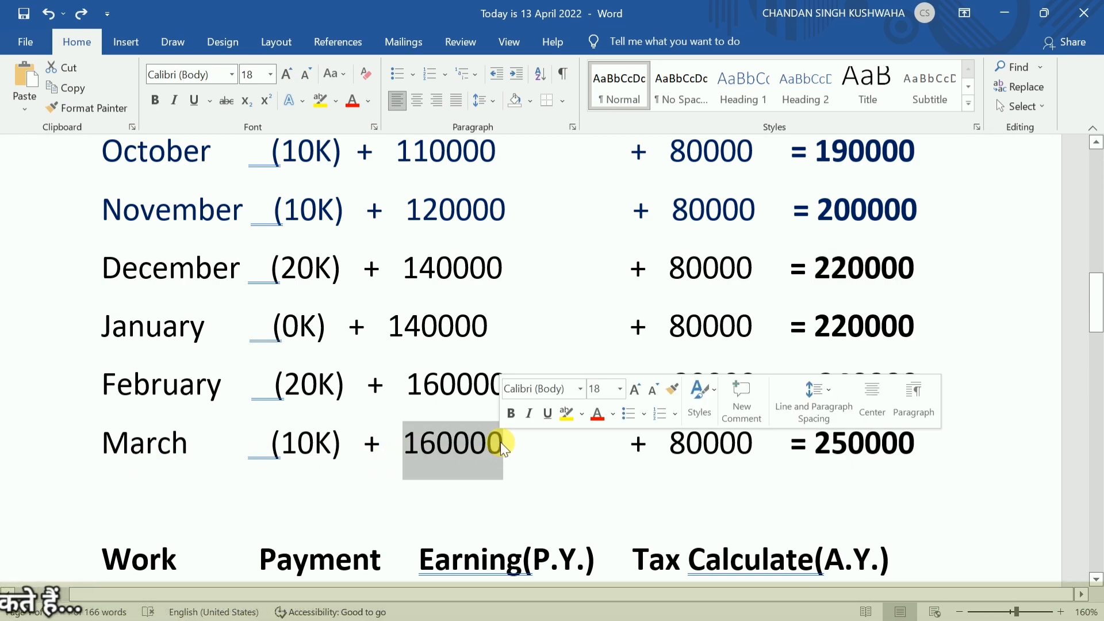
drag(670, 454, 722, 451)
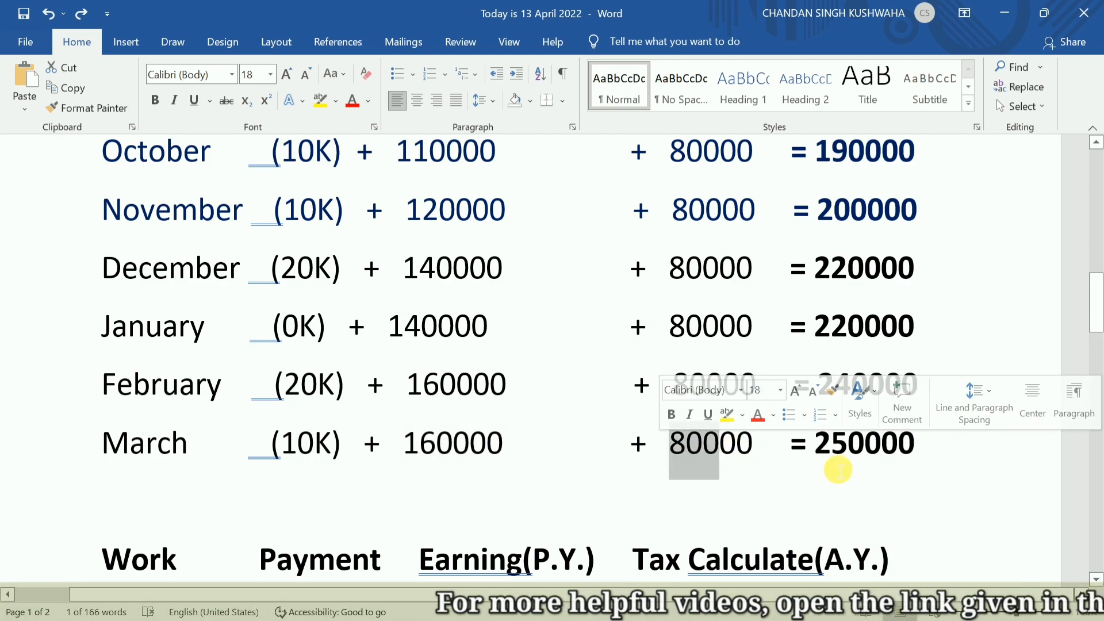
click(827, 455)
drag(825, 451, 917, 449)
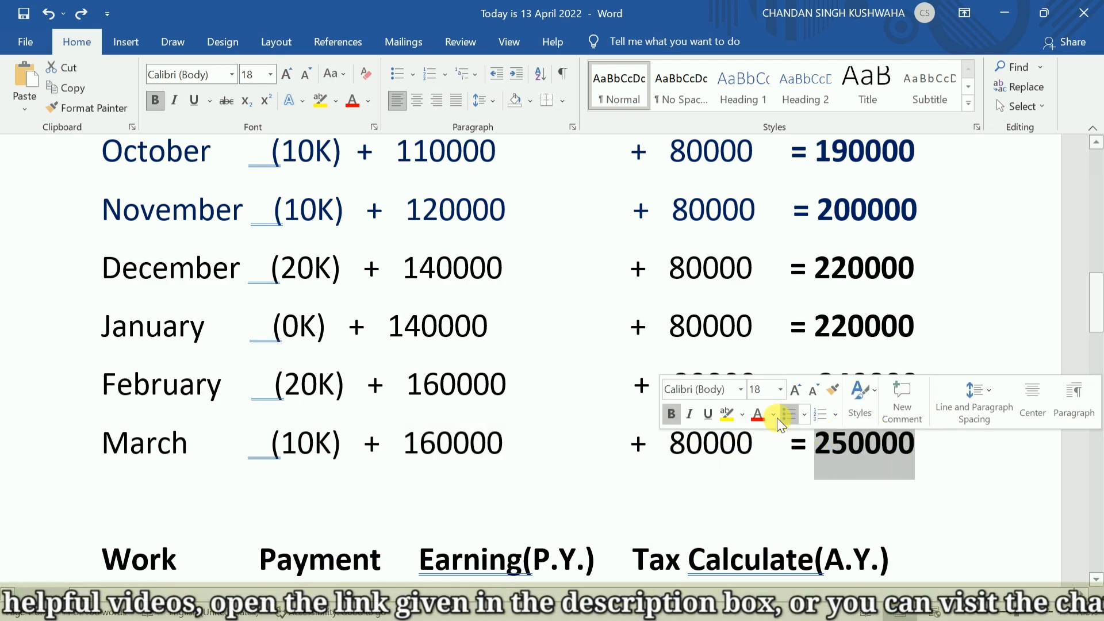
Return to the Form 15G PDF and enter 250000 as the estimated total income in field 17, reducing the text size to fit.
key(alt+Tab)
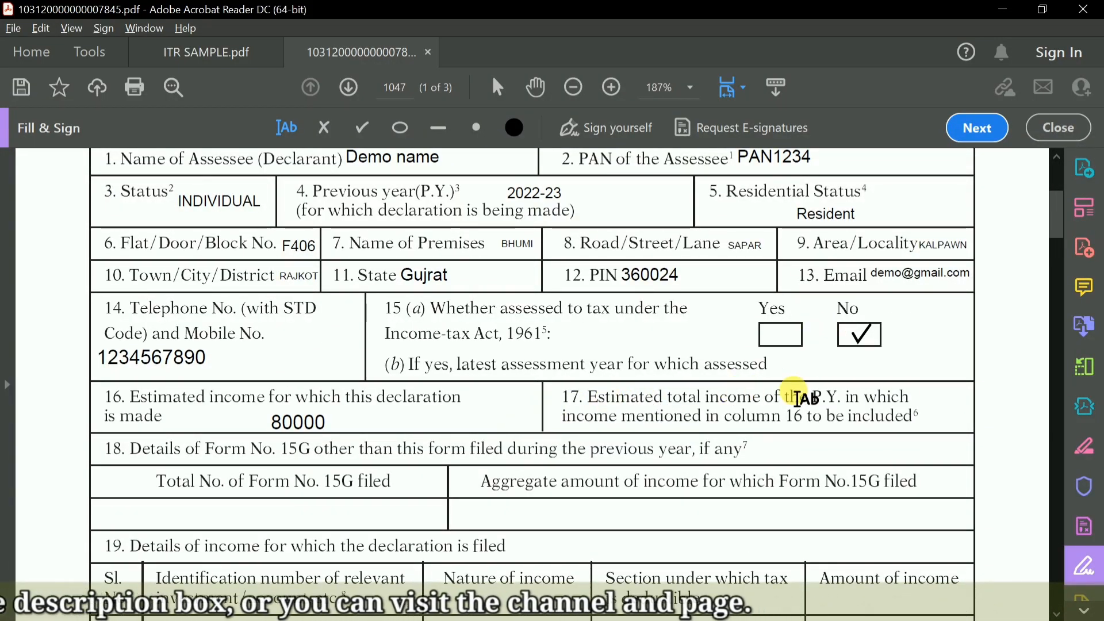
click(931, 413)
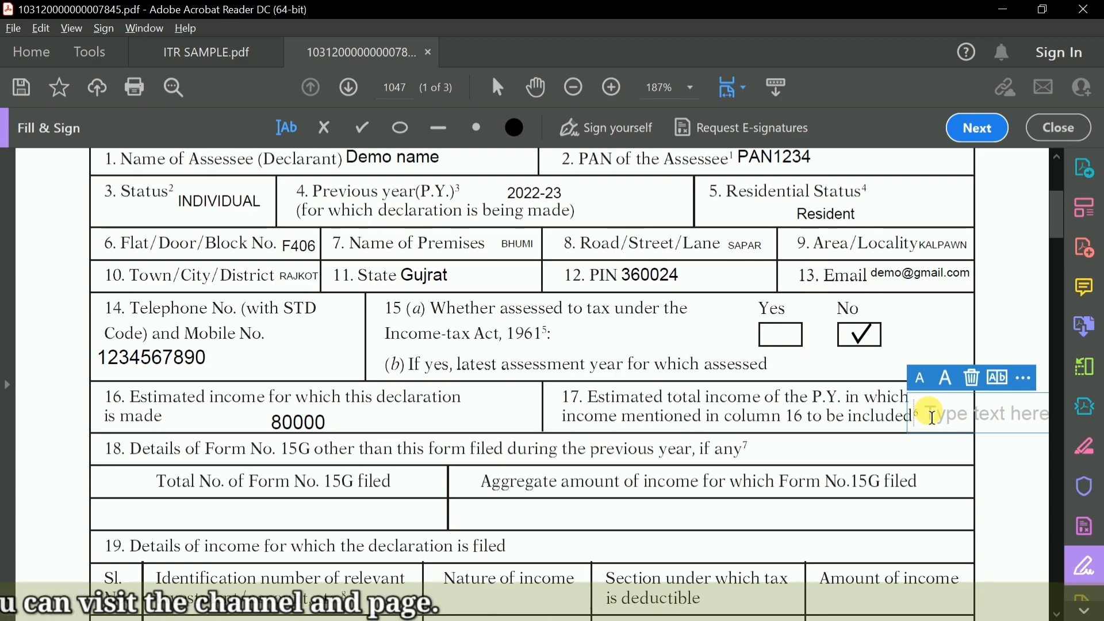
text(250000)
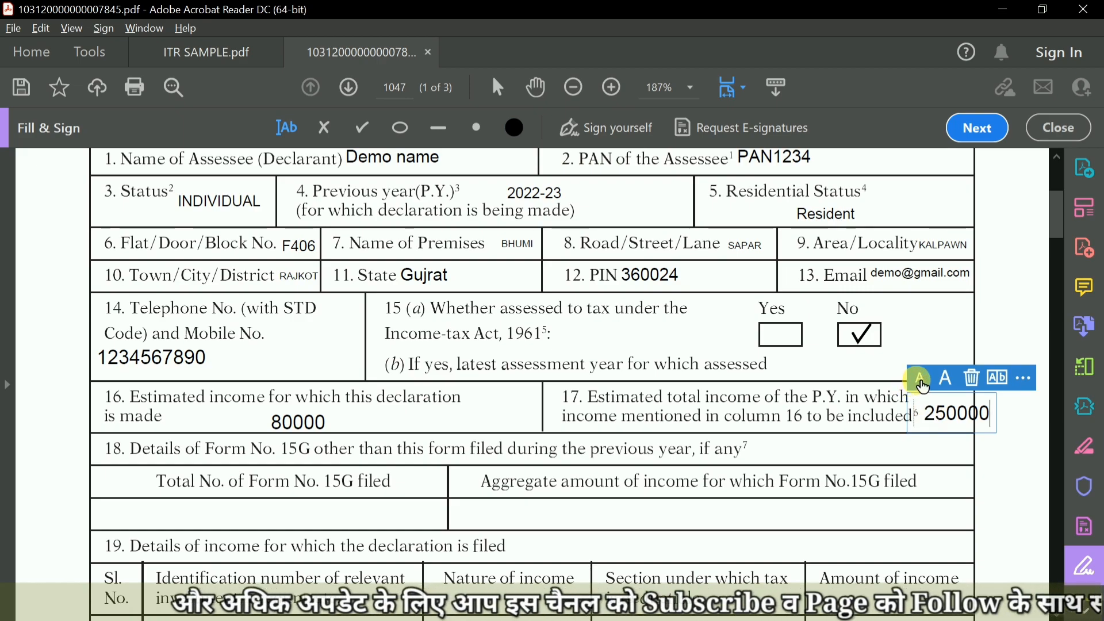
click(920, 385)
click(839, 398)
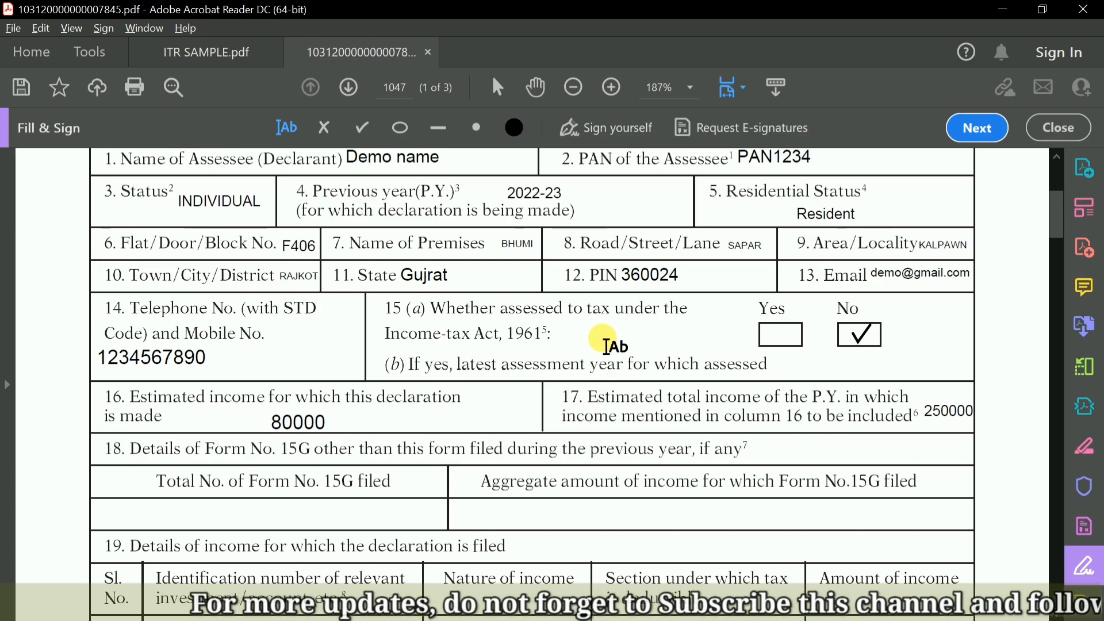
Switch to the Income Tax Department rates page in the browser and examine the rates for individuals in the two lowest income ranges.
scroll(538, 354, up, 2)
scroll(439, 273, up, 1)
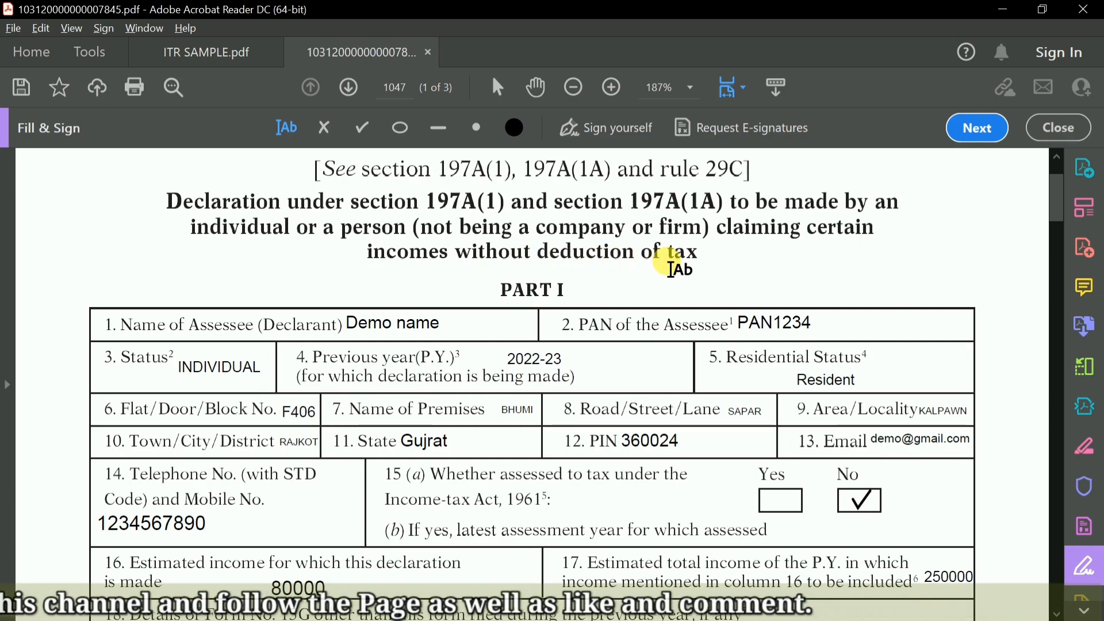
scroll(672, 269, down, 3)
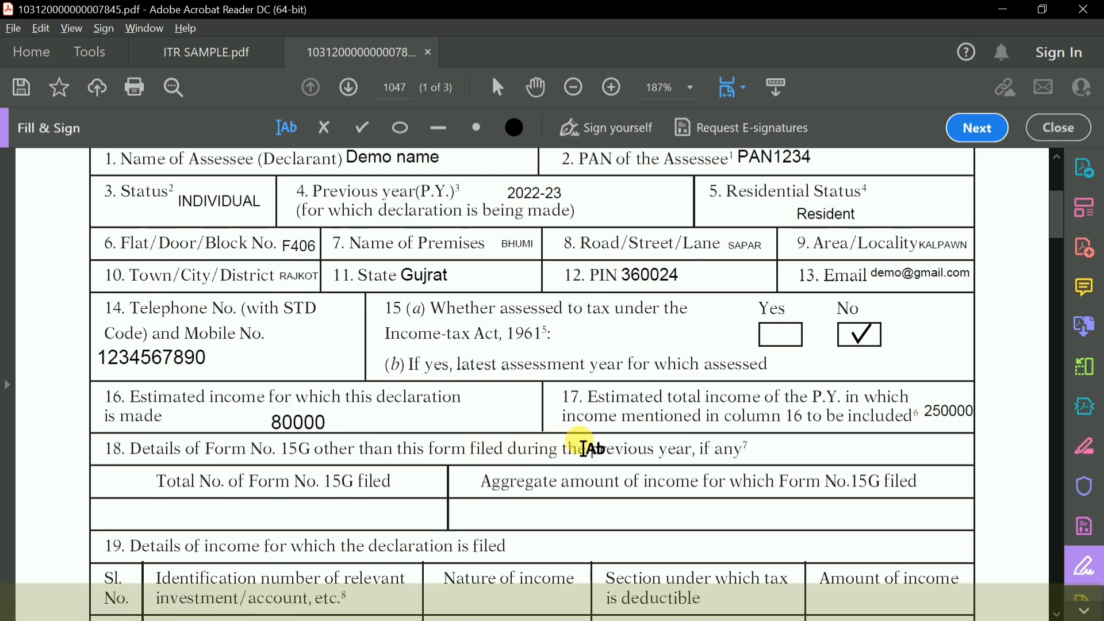
key(alt+Tab)
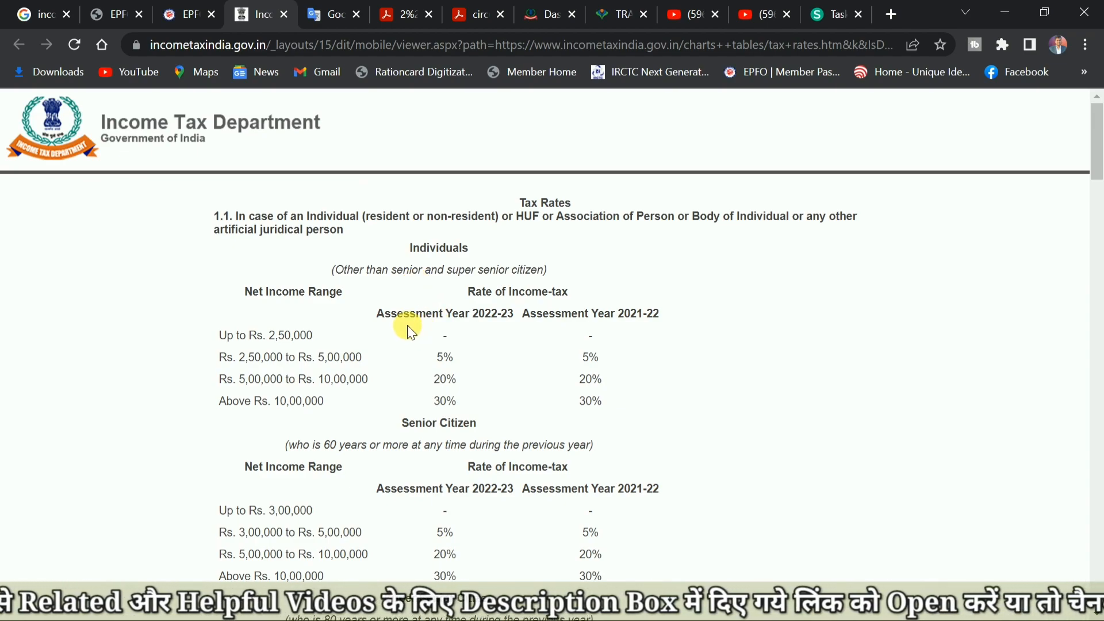
drag(217, 339, 322, 336)
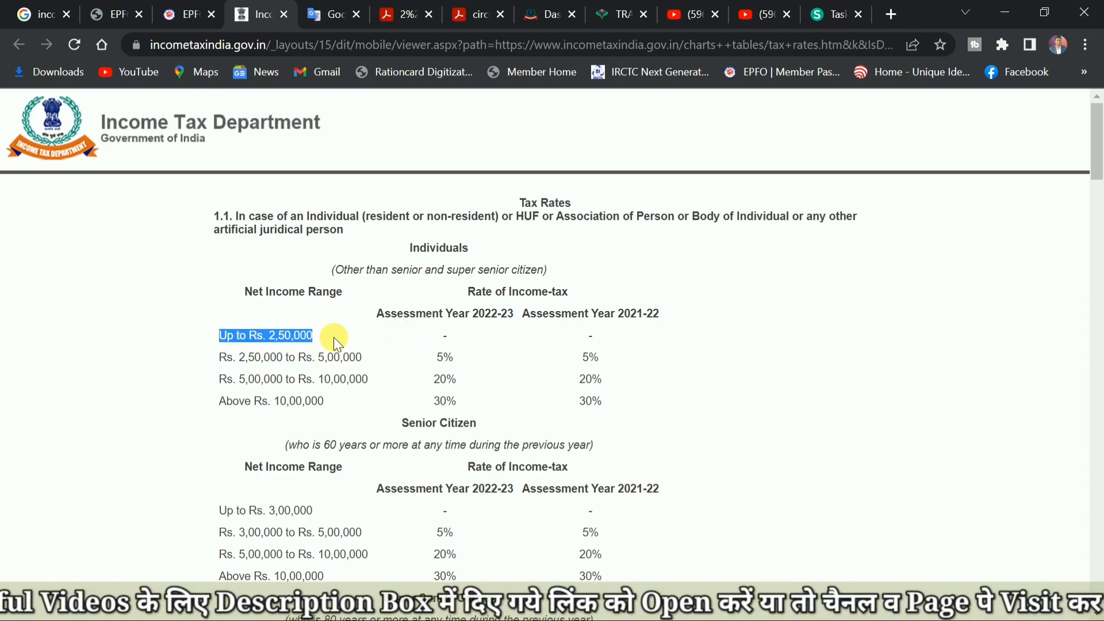
drag(419, 337, 492, 335)
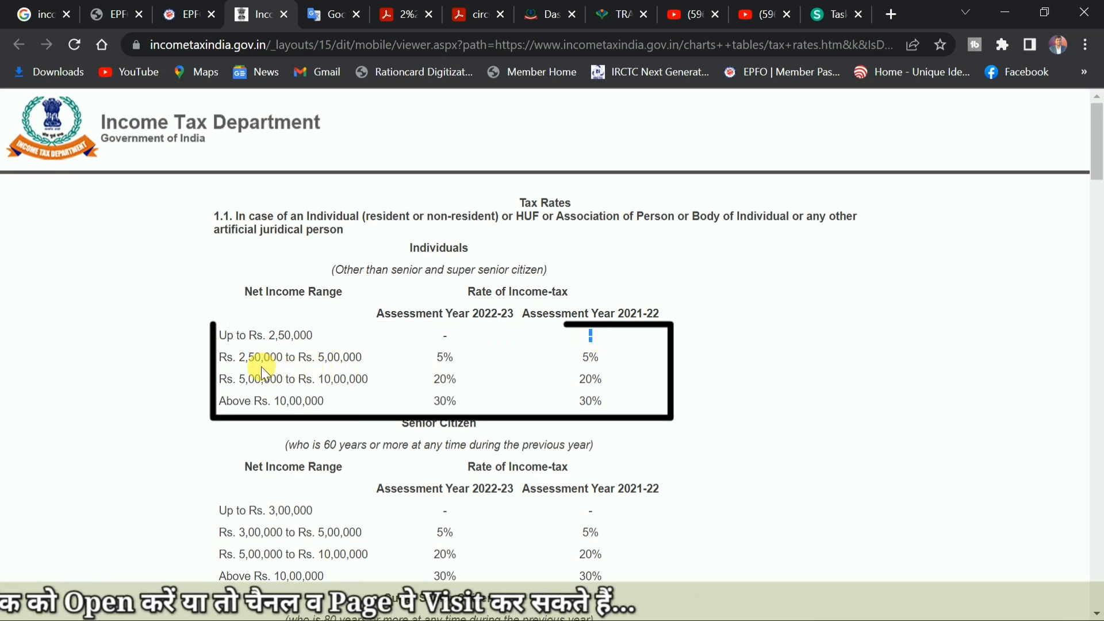
drag(435, 362, 467, 361)
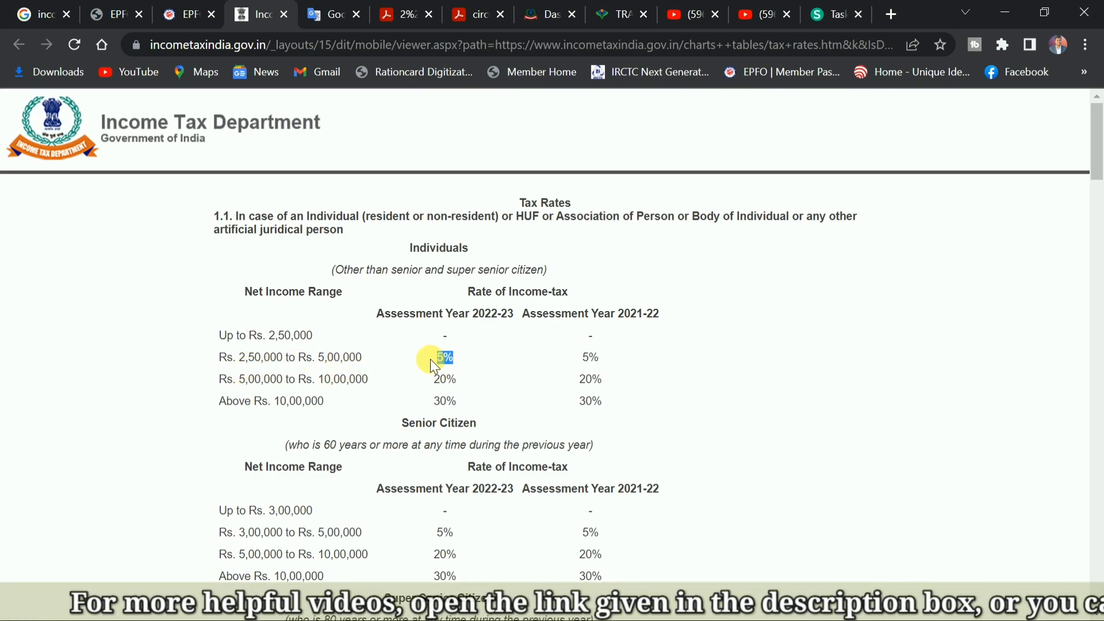
Return to the Form 15G PDF and review the tax assessment answer and the estimated income amounts in fields 16 and 17.
key(alt+Tab)
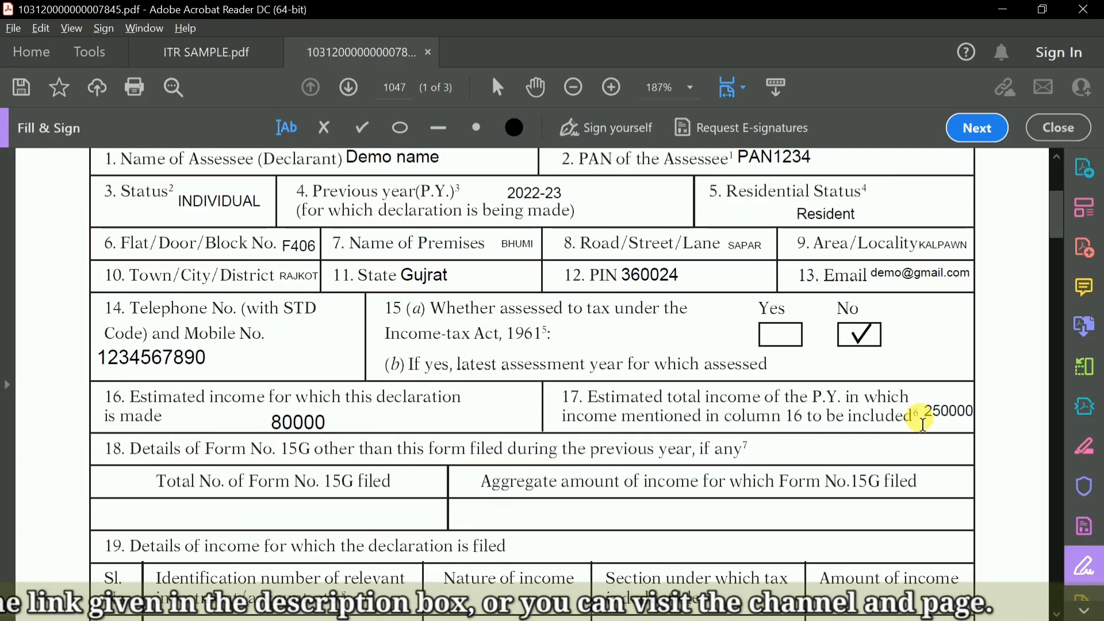
scroll(918, 440, up, 3)
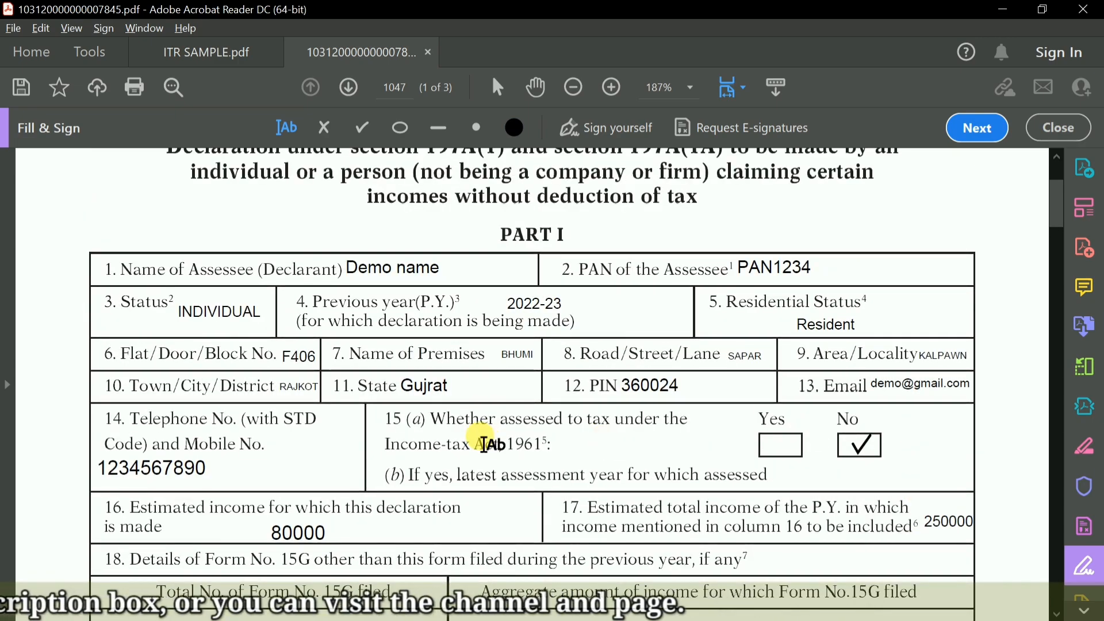
scroll(557, 412, down, 3)
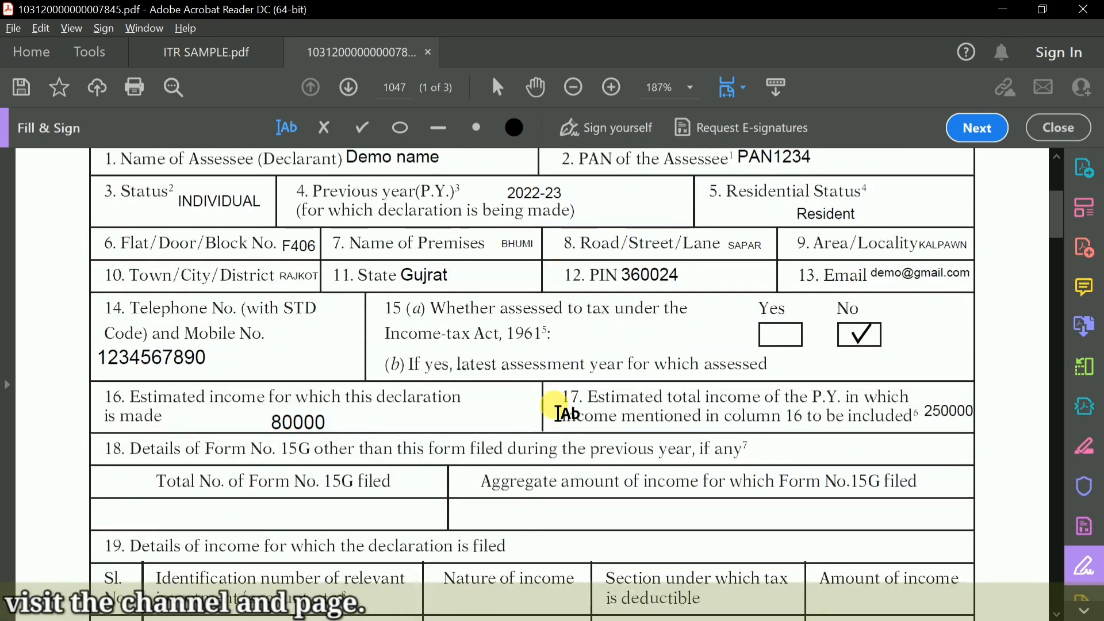
Switch back to the tax rates page and examine the Rs. 2,50,000 to Rs. 5,00,000 range and its rate for both assessment years.
key(alt+Tab)
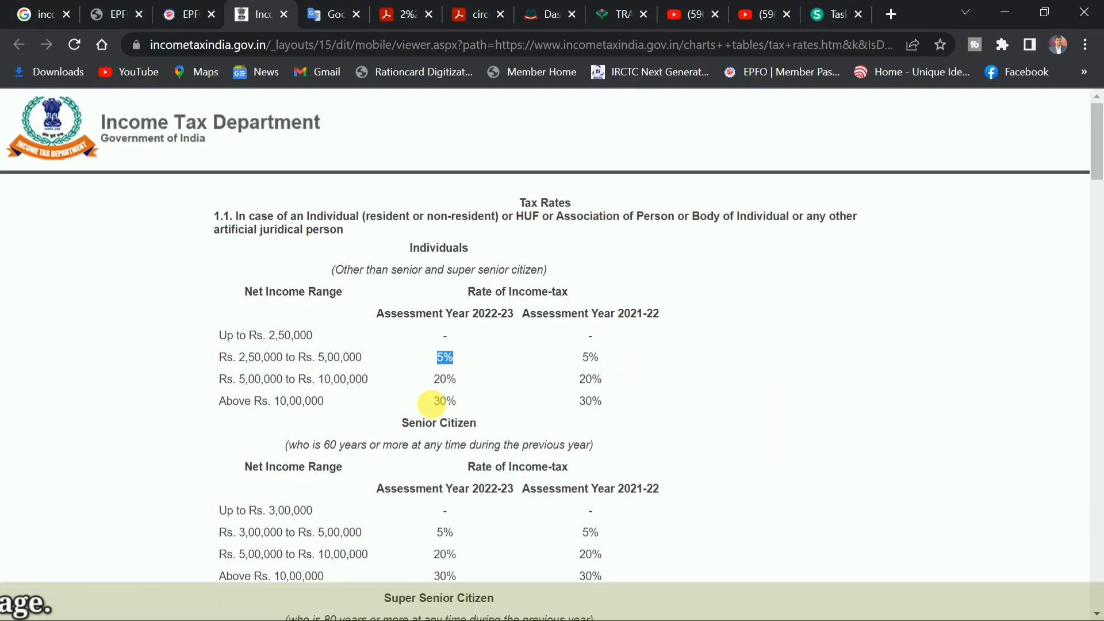
drag(218, 357, 363, 354)
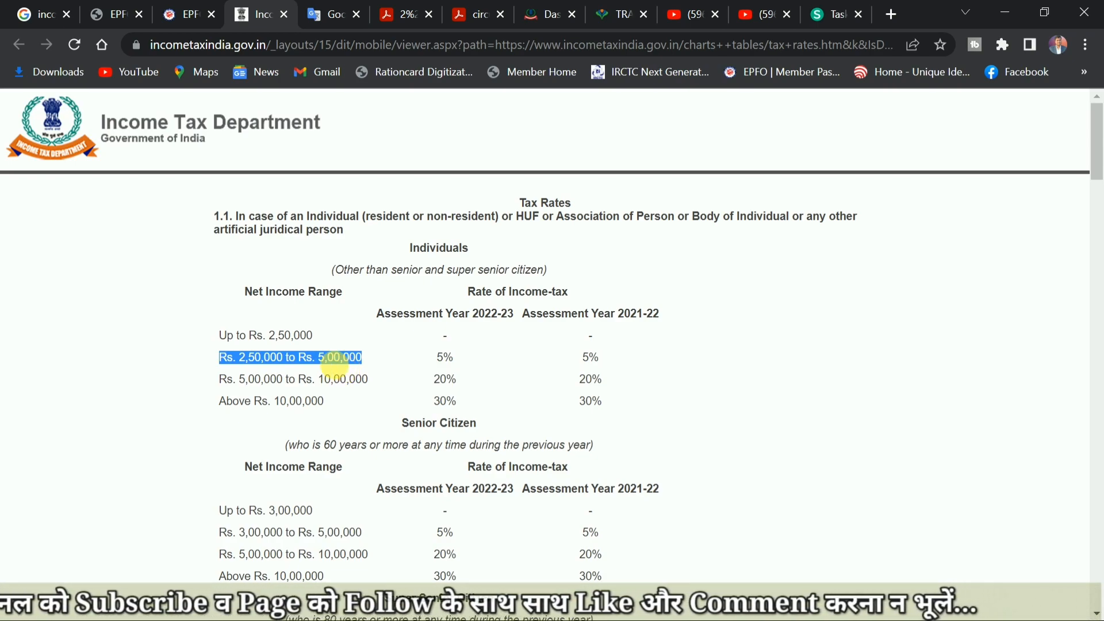
click(277, 368)
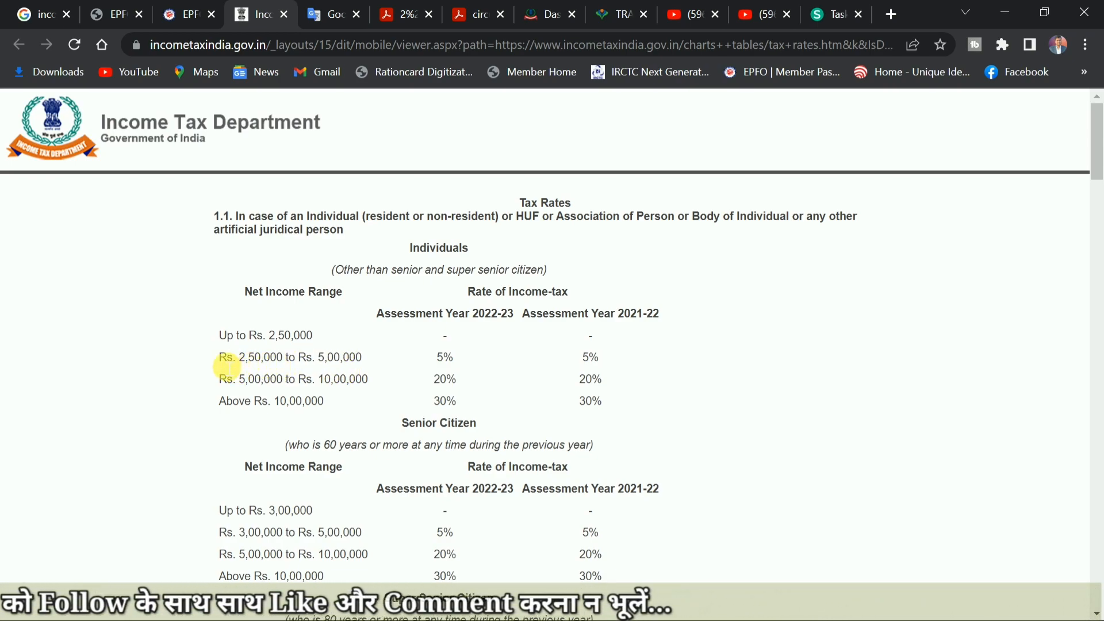
drag(215, 358, 385, 353)
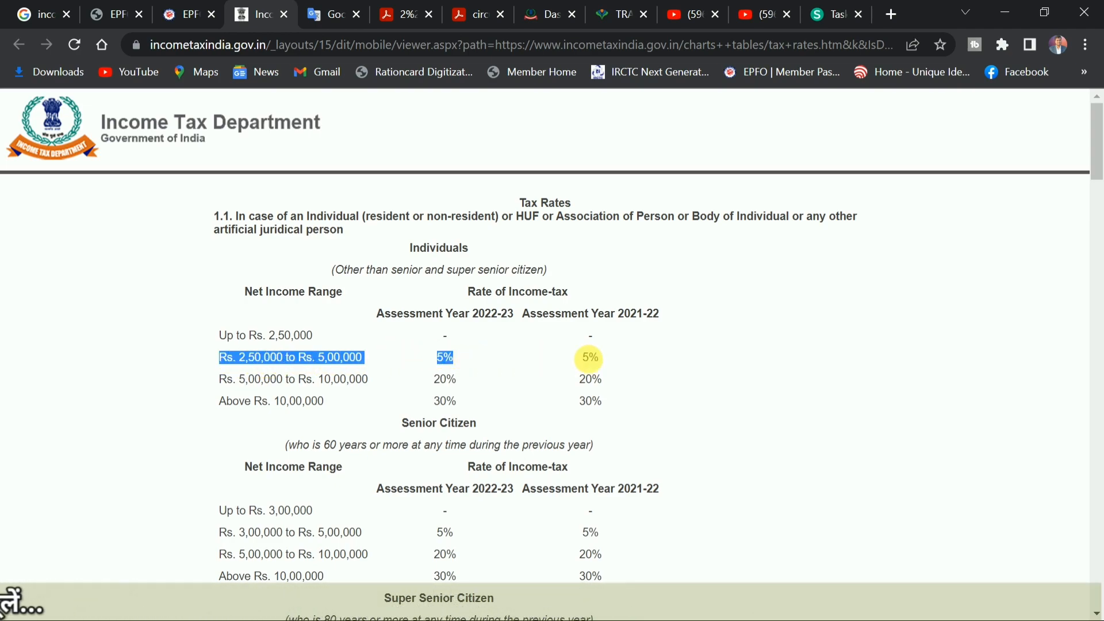
drag(573, 357, 611, 356)
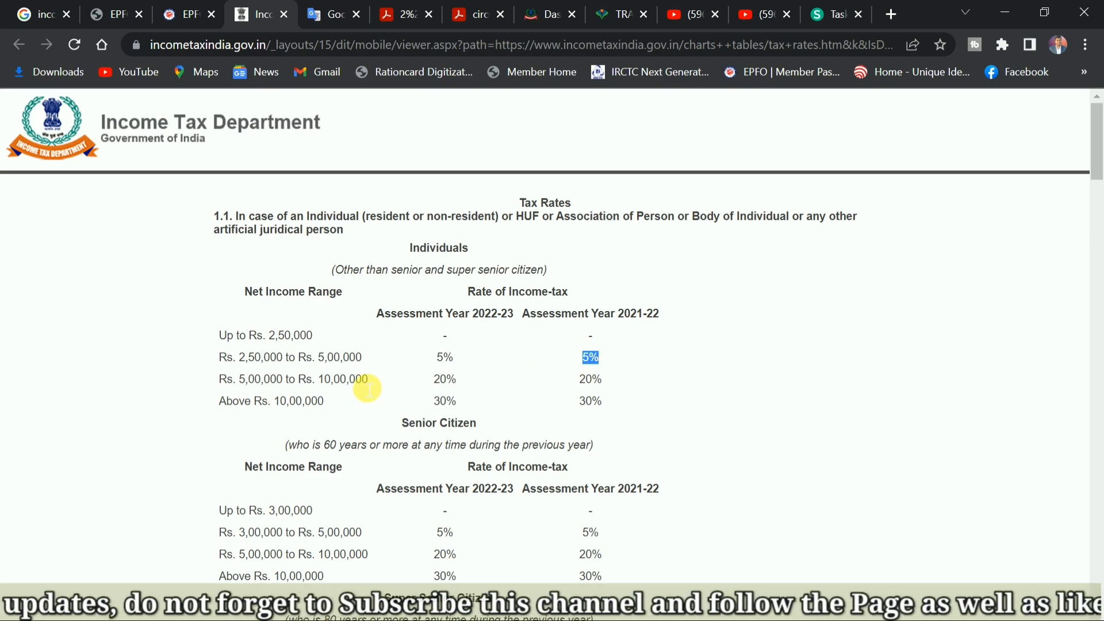
Return to the Form 15G PDF and enter 1 as the total number of Form No. 15G filed in field 18.
key(alt+Tab)
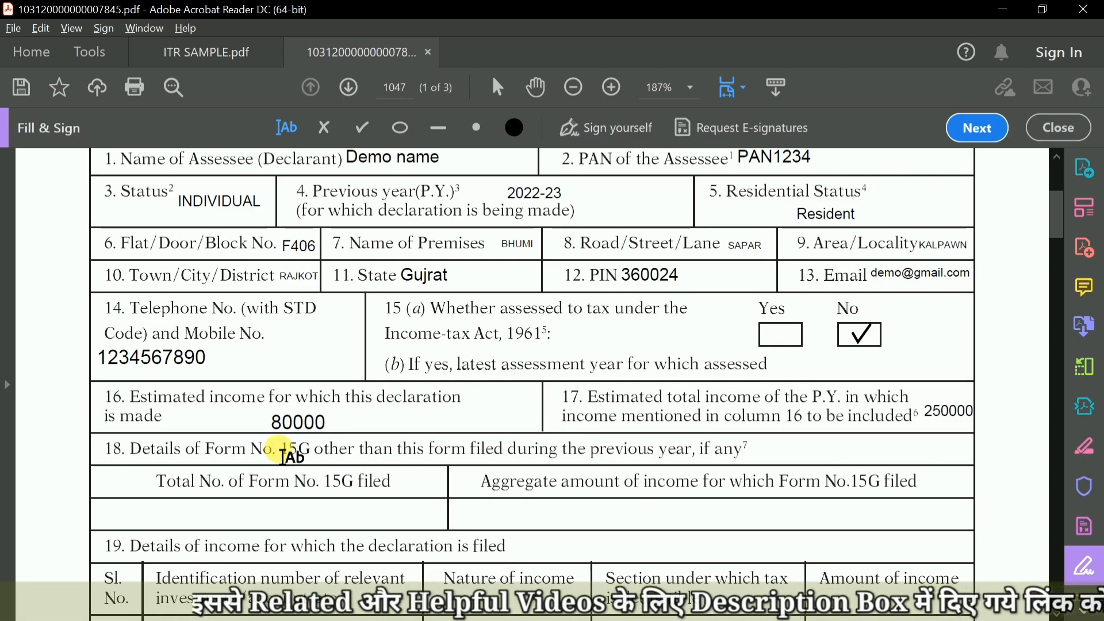
click(596, 456)
click(520, 457)
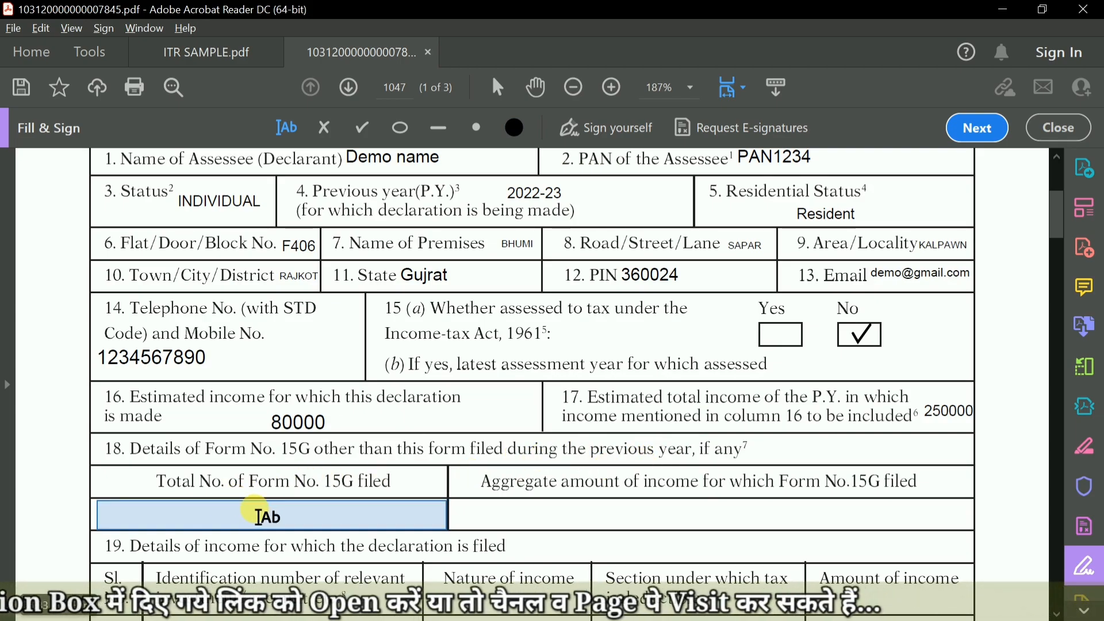
click(321, 518)
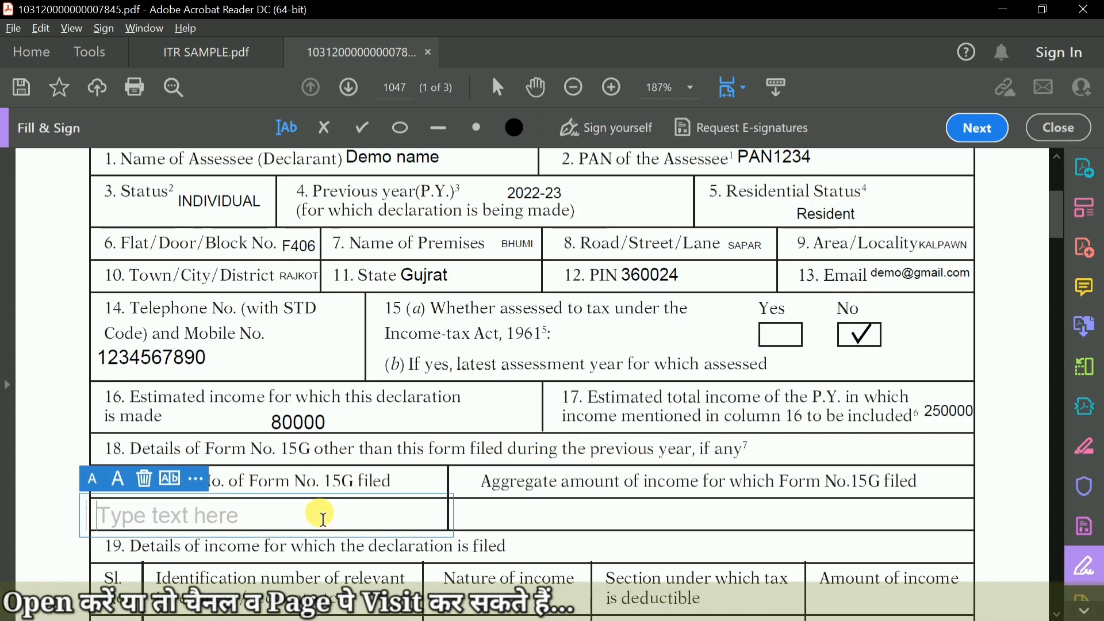
text(1)
click(525, 505)
click(525, 514)
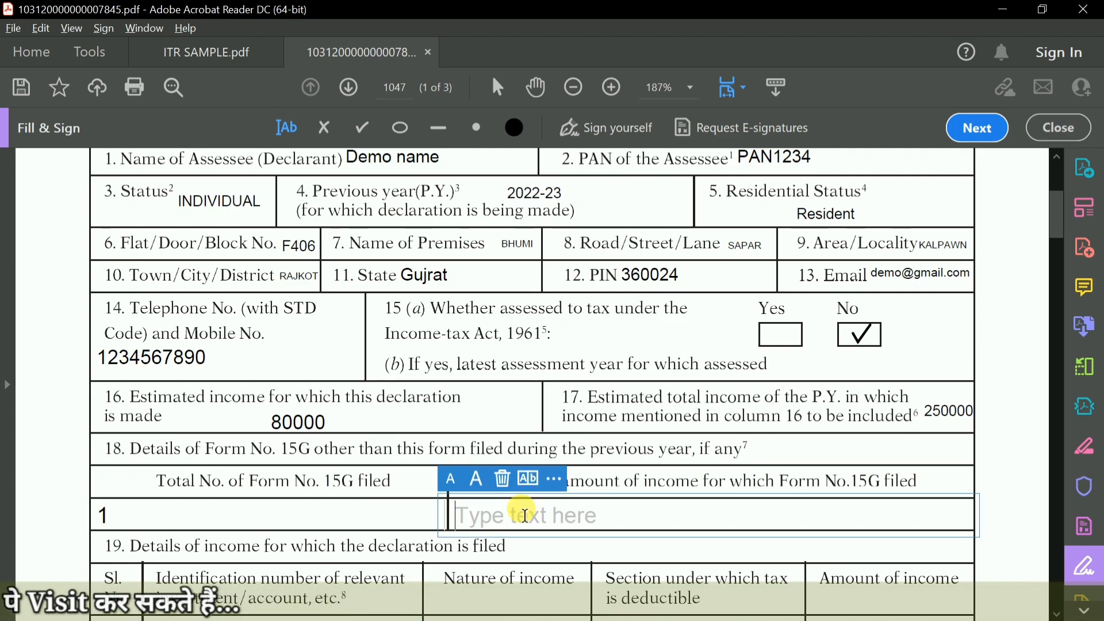
text(444)
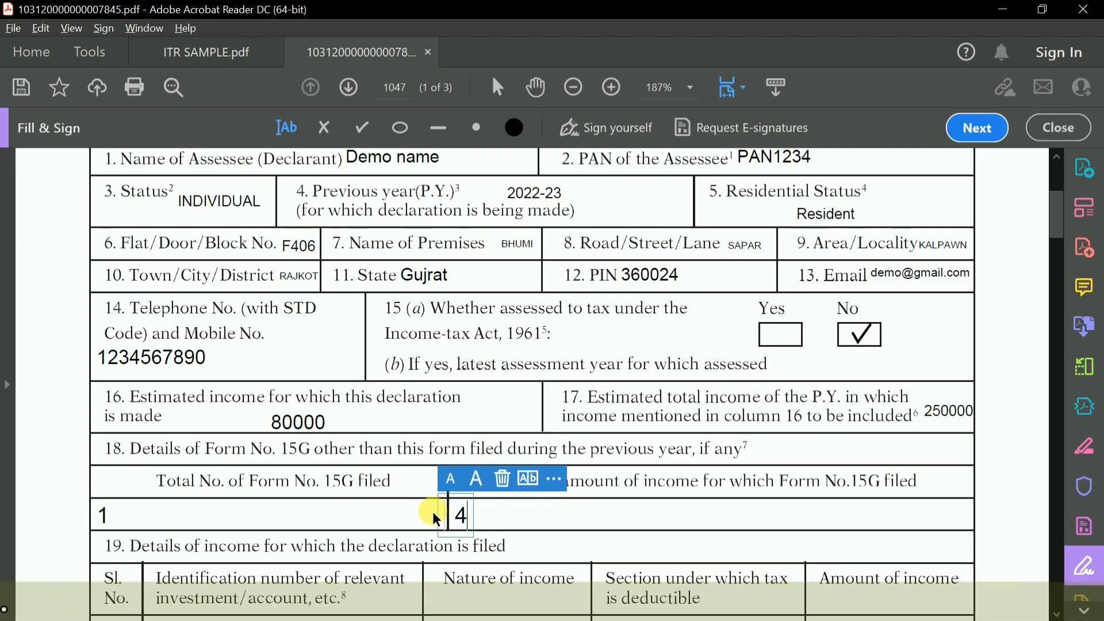
click(502, 478)
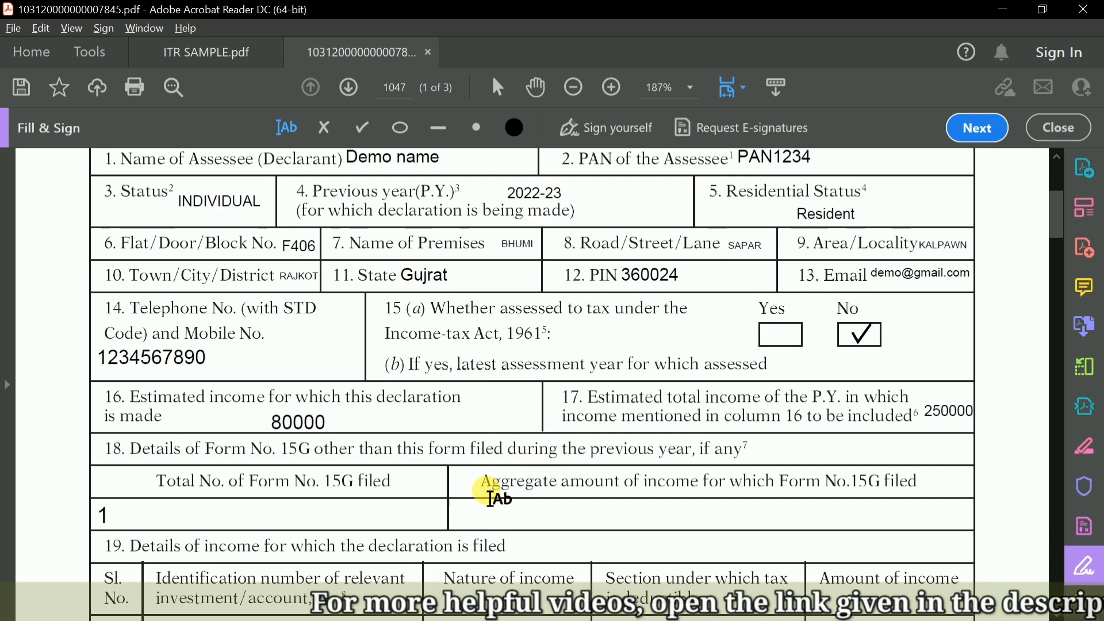
Replace the total number of Form No. 15G filed in field 18 with NA.
click(346, 518)
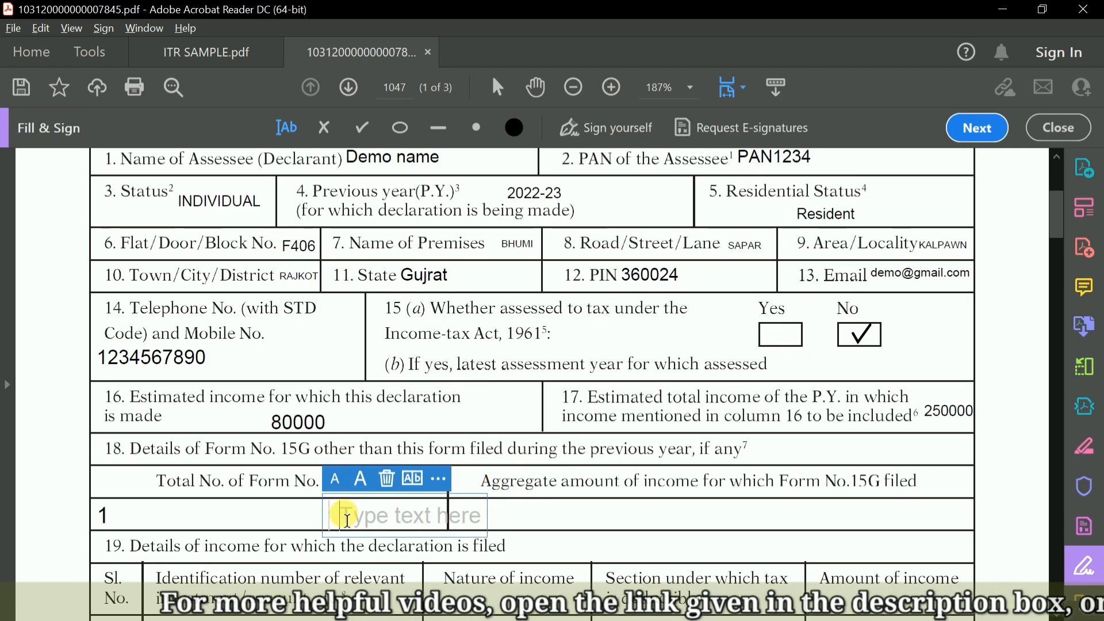
click(160, 520)
click(119, 522)
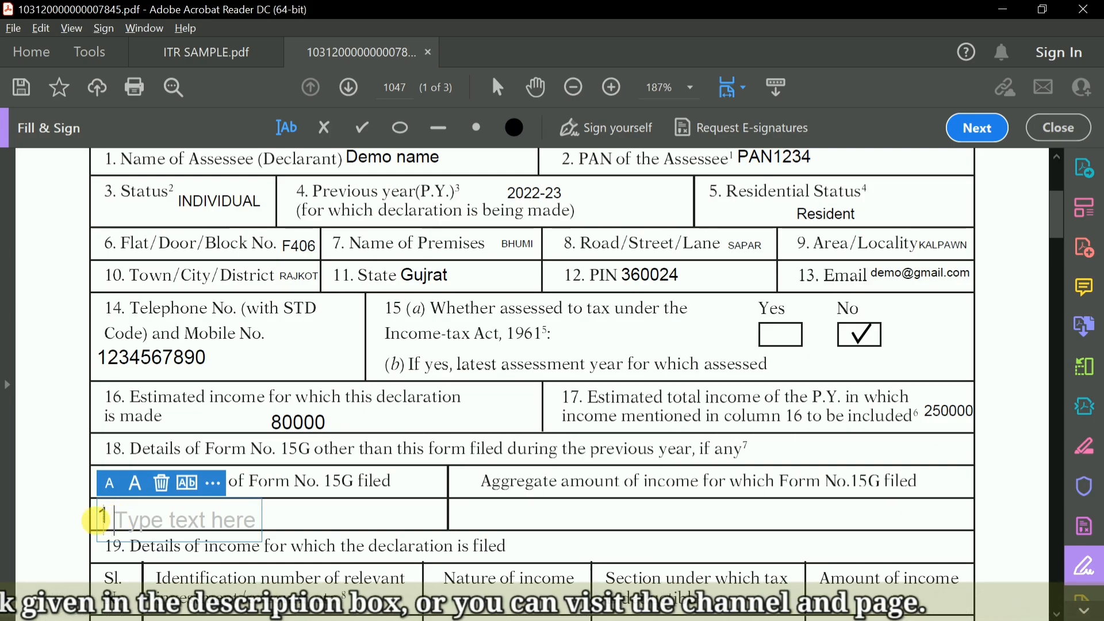
click(109, 521)
key(BackSpace)
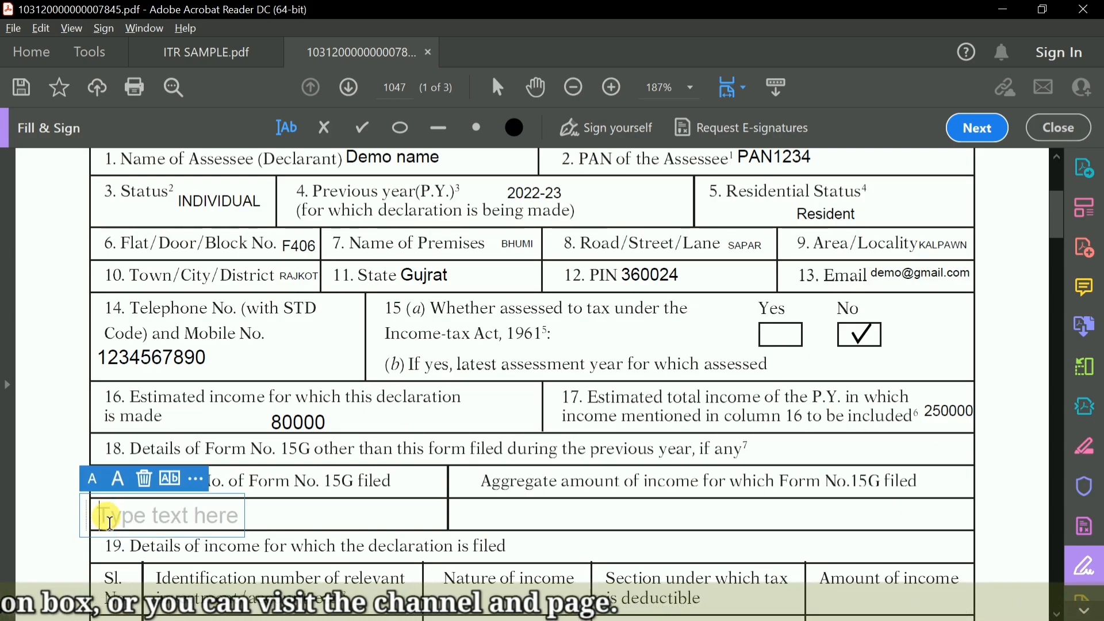
text(NA)
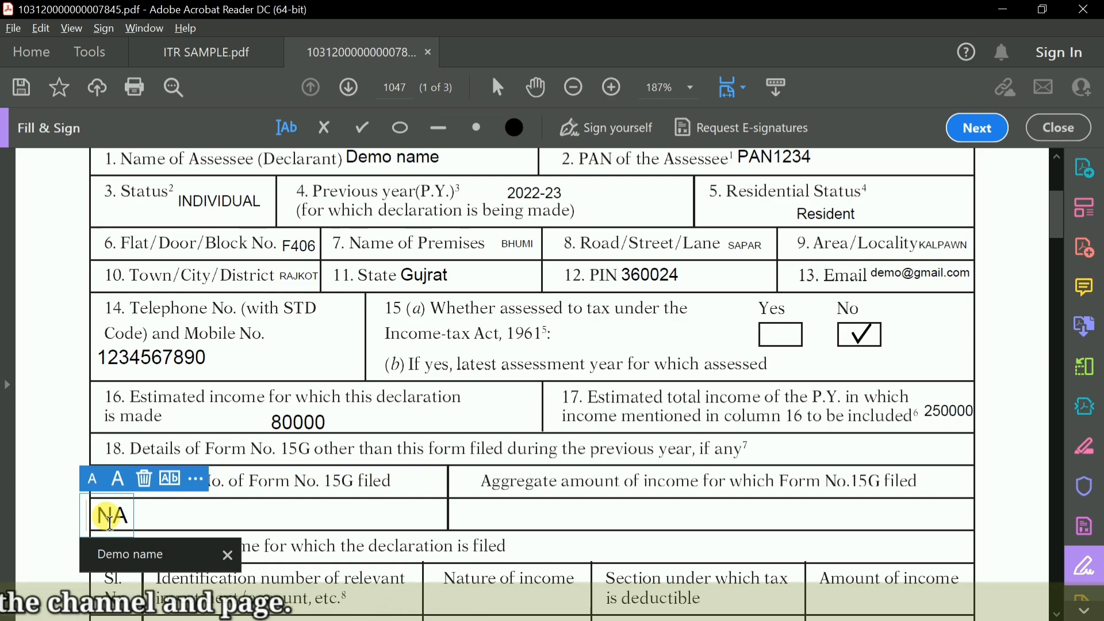
click(51, 499)
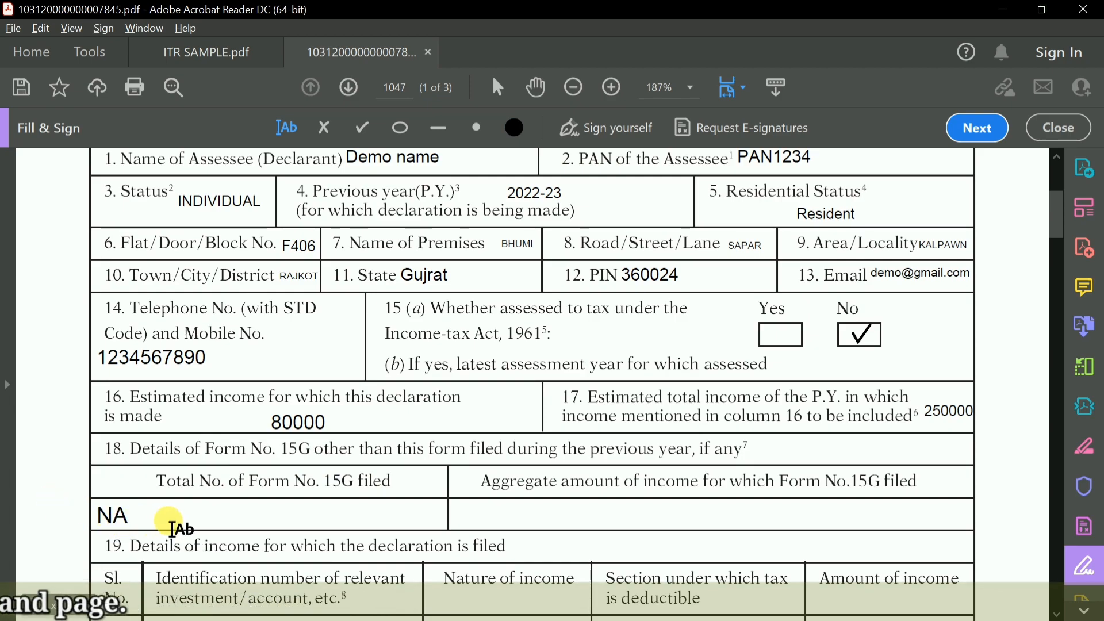
Enter NA as the aggregate amount of income for which Form No. 15G was filed in field 18.
click(552, 513)
text(NA)
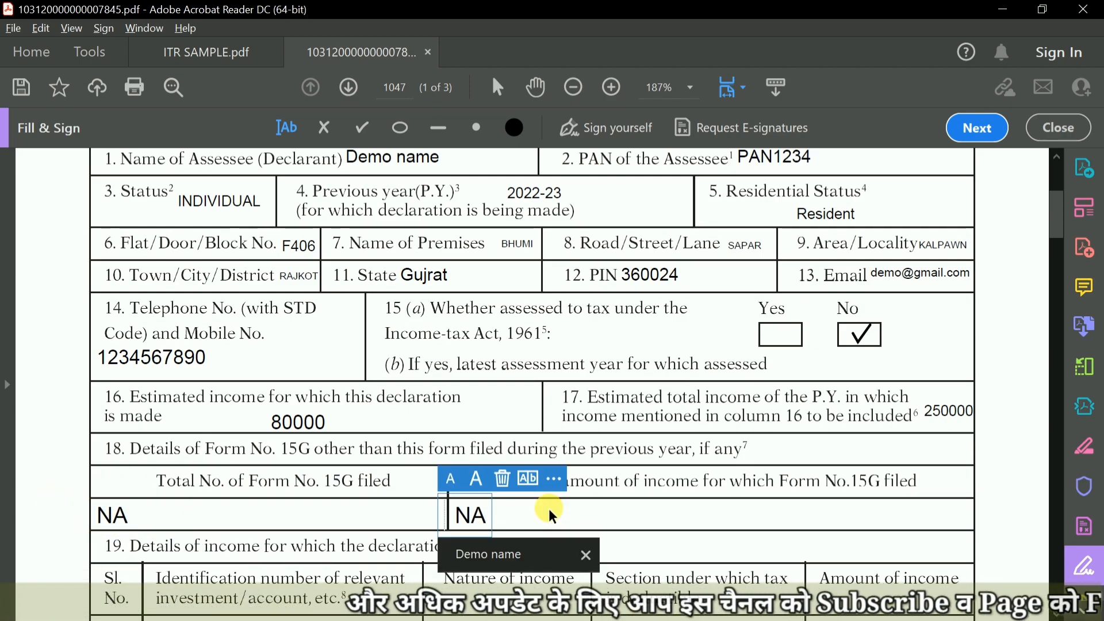
click(333, 519)
Enter 1 as the serial number in the field 19 income details table.
scroll(351, 518, down, 1)
scroll(352, 517, down, 4)
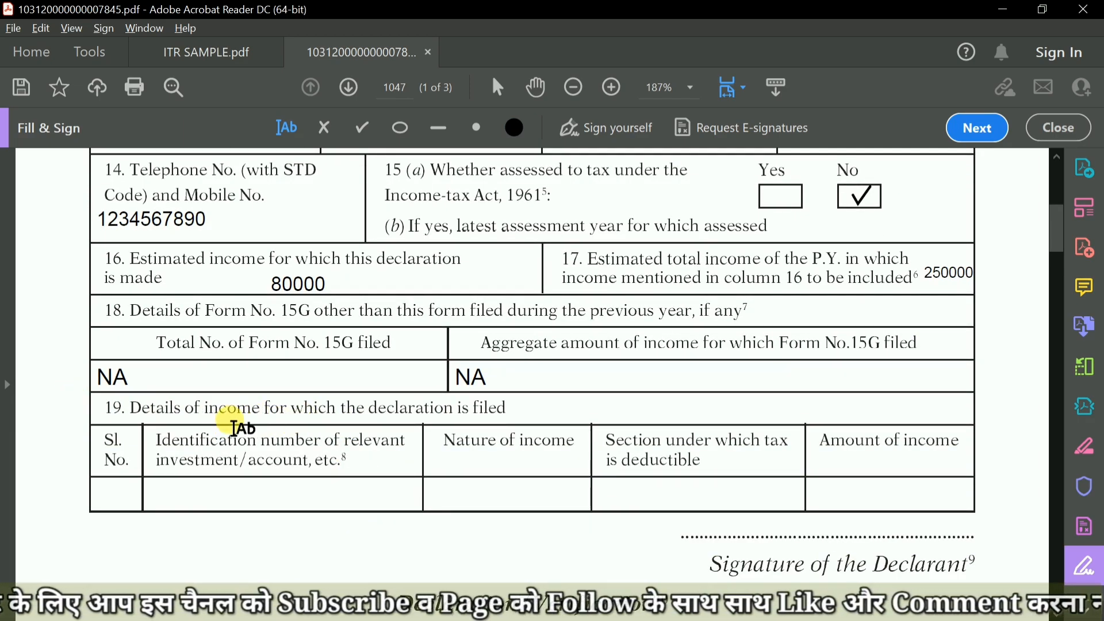
click(115, 493)
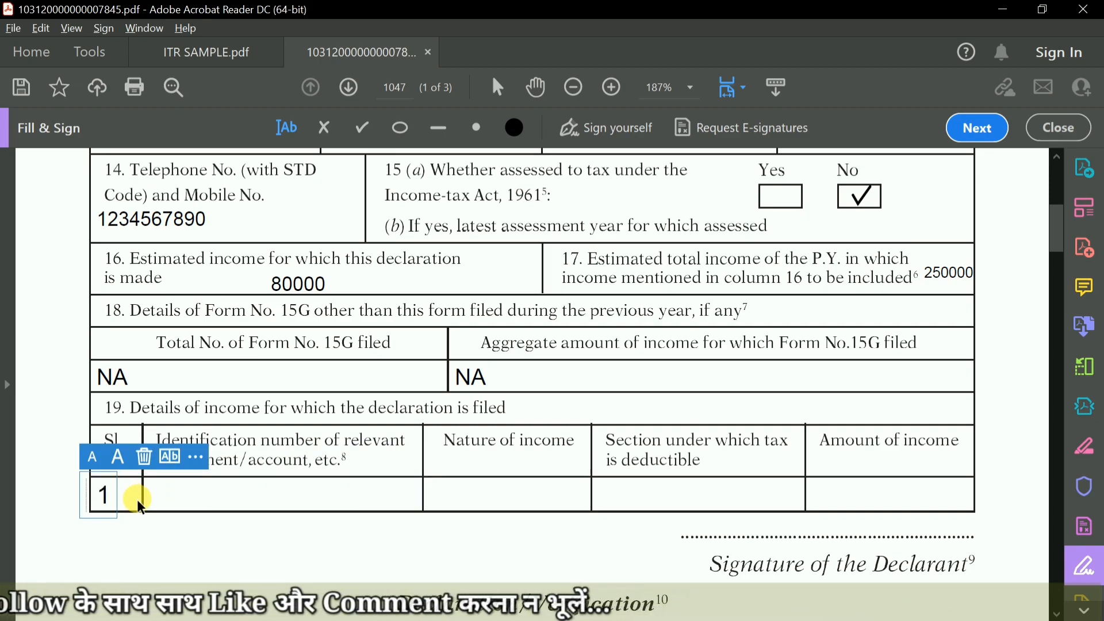
click(206, 495)
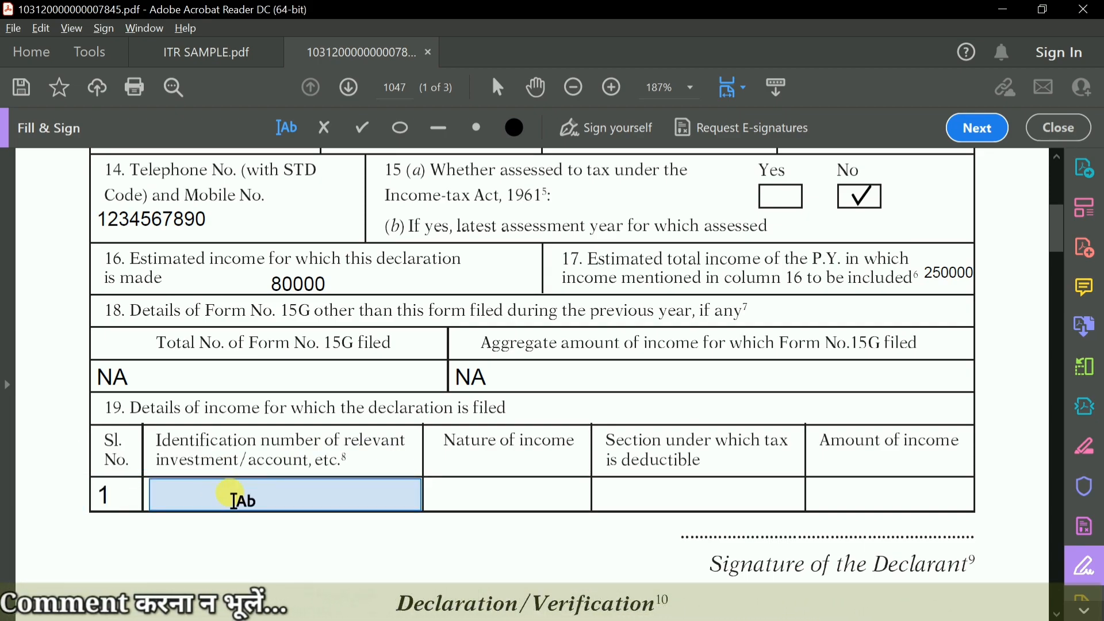
Fill in the identification number of the relevant investment or account in field 19 and reduce its text size.
click(234, 500)
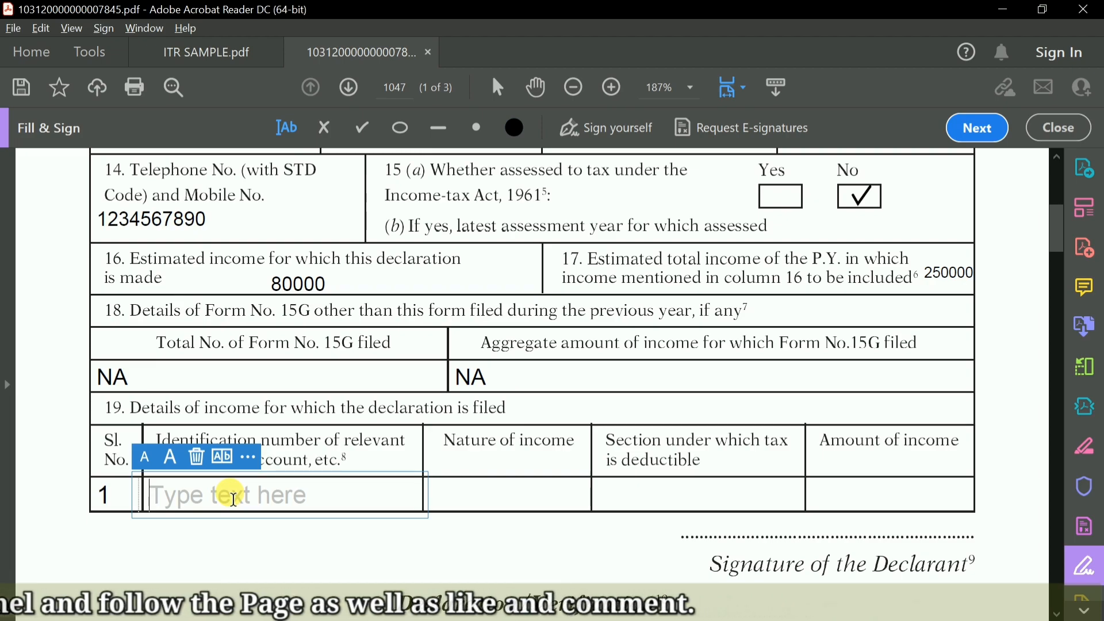
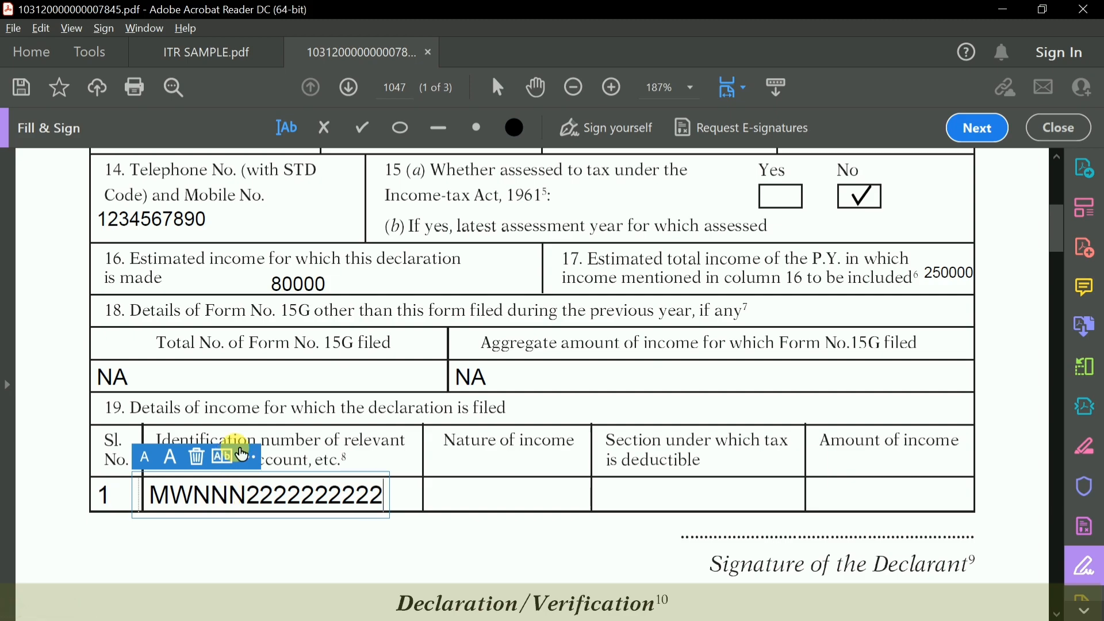
click(154, 463)
click(176, 528)
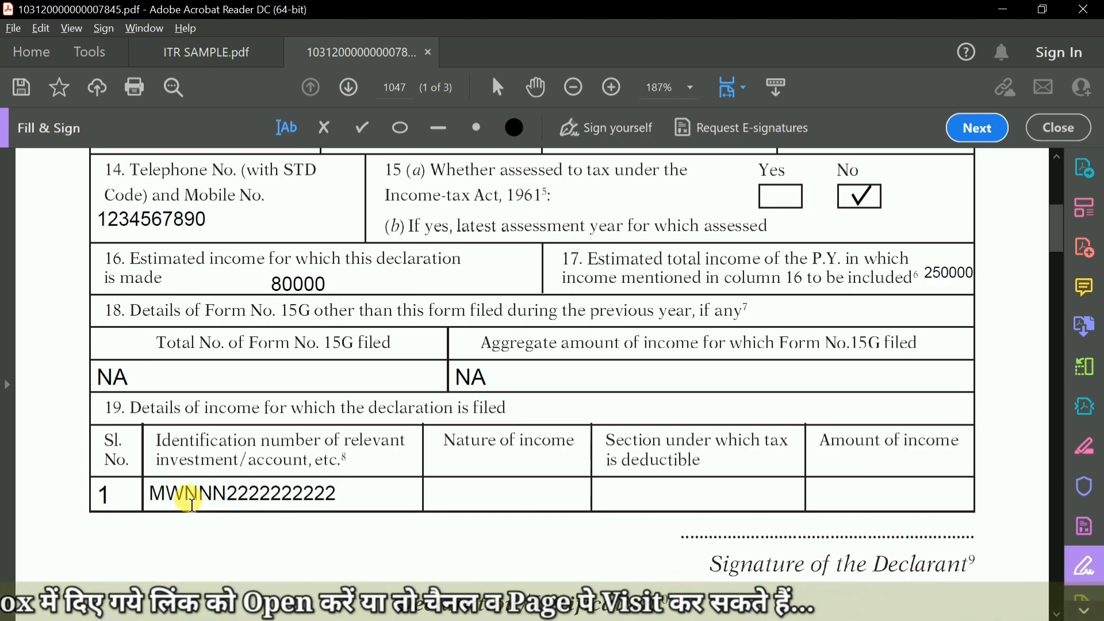
click(167, 496)
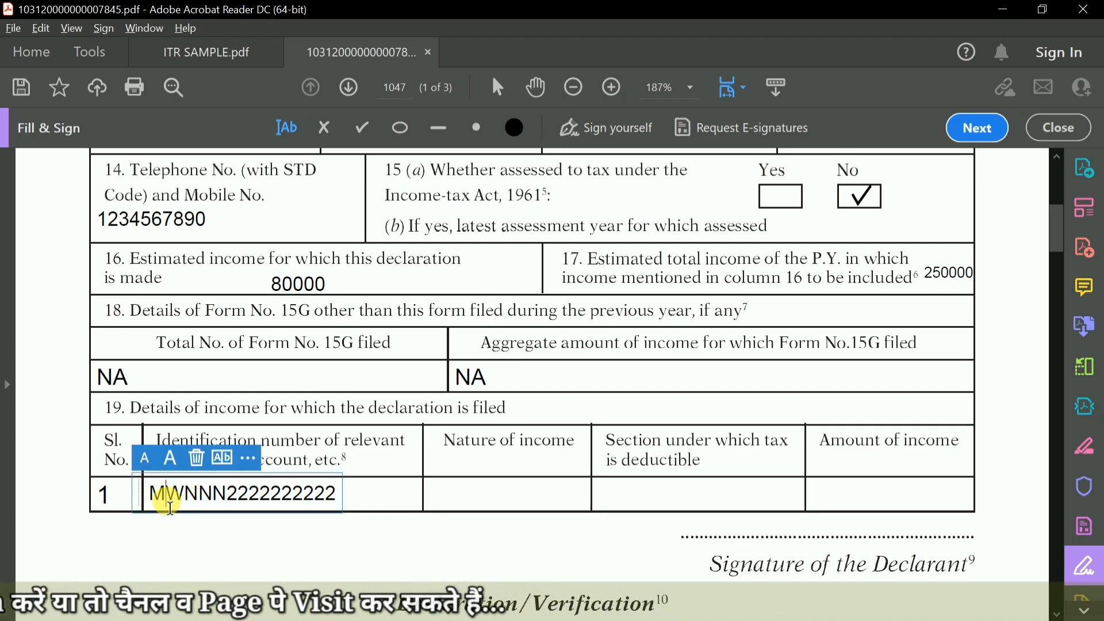
click(279, 556)
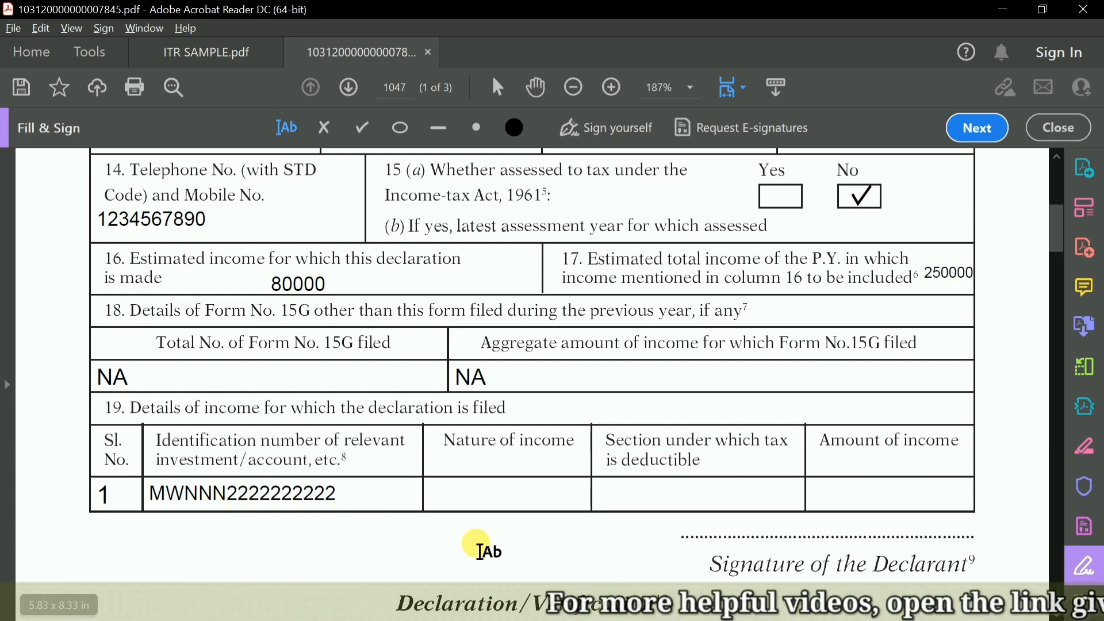
Enter PF WITHDRAWAL as the nature of income in field 19 and shrink its text to fit the cell.
click(502, 496)
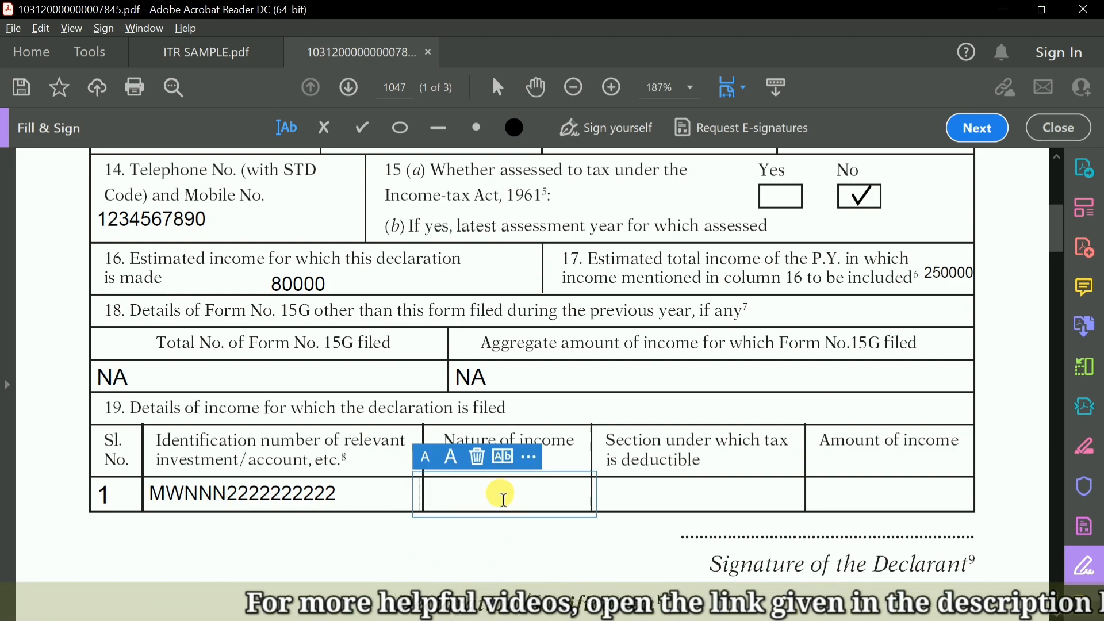
text(PF)
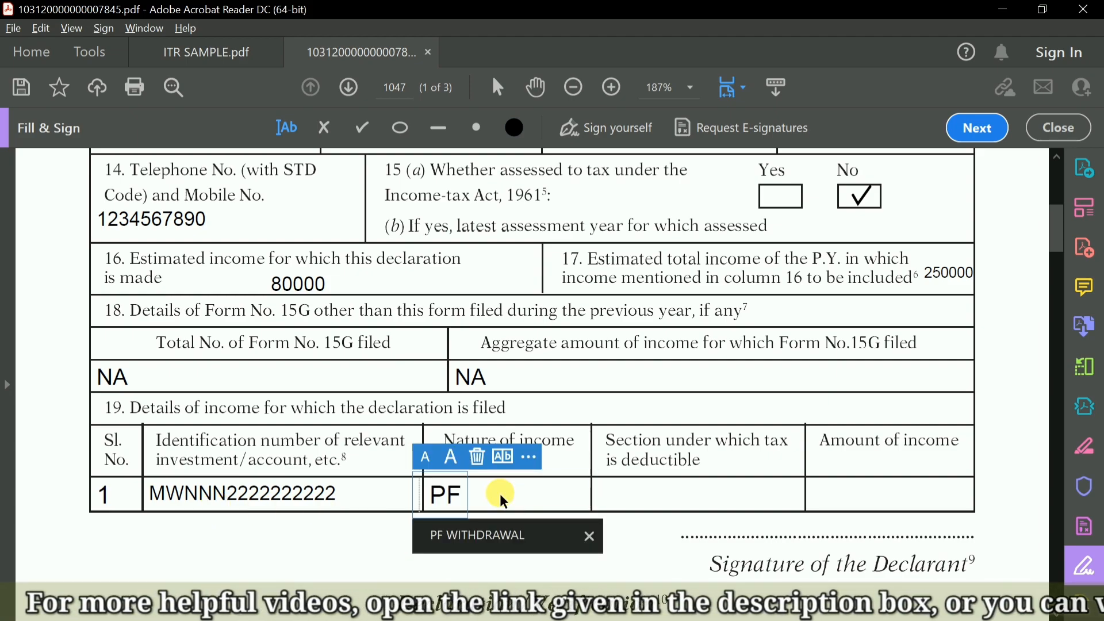
click(500, 547)
click(424, 460)
click(424, 460)
click(488, 551)
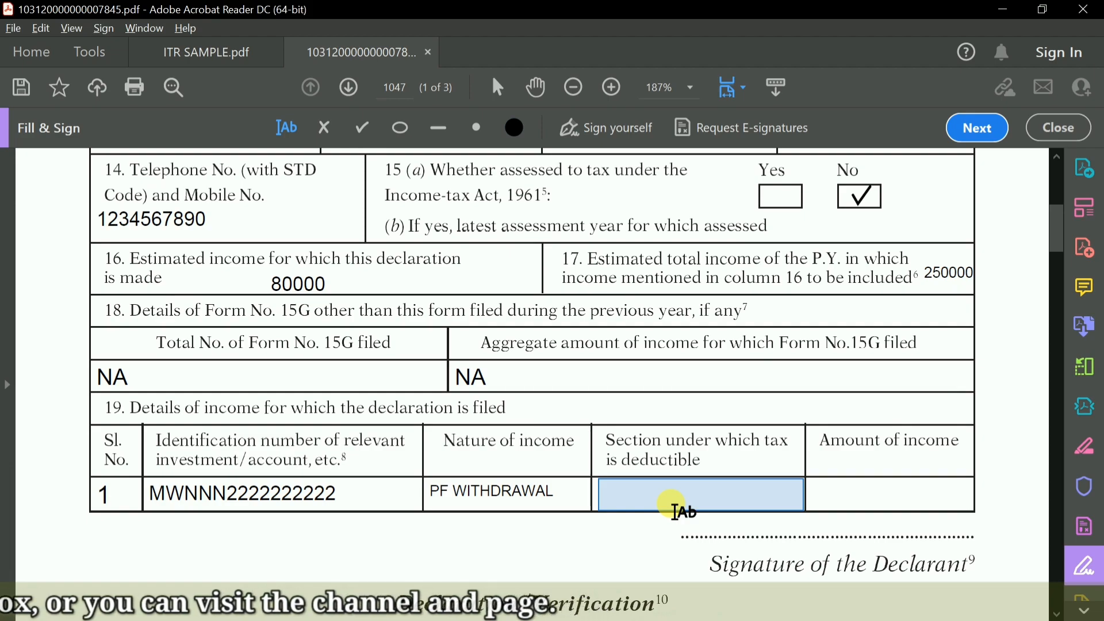
Enter 192A as the section under which tax is deductible in field 19.
scroll(676, 506, down, 1)
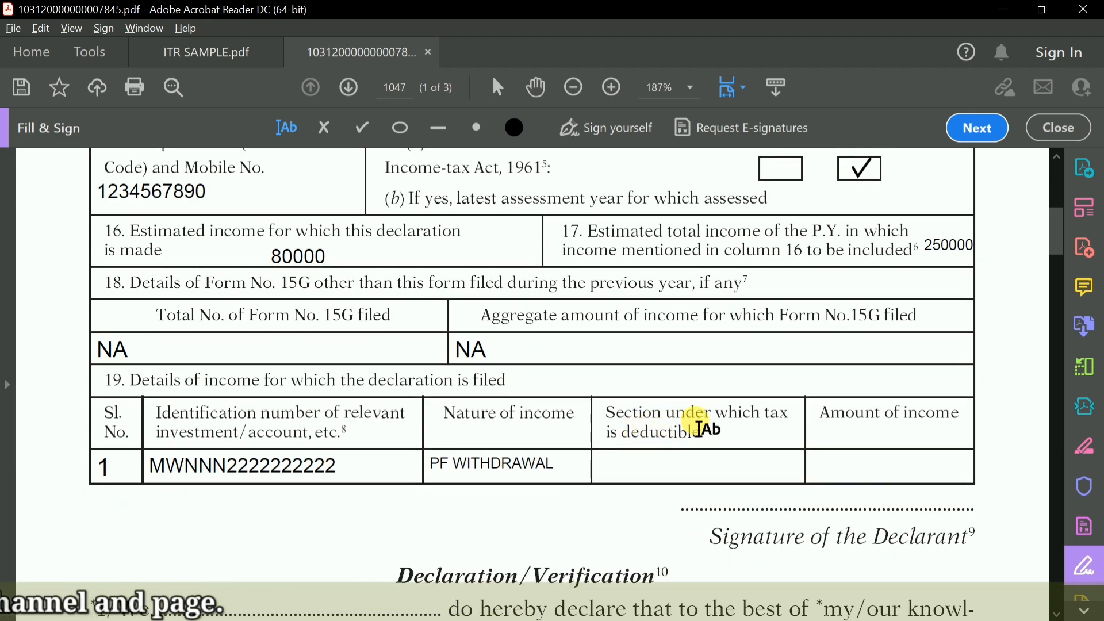
click(667, 472)
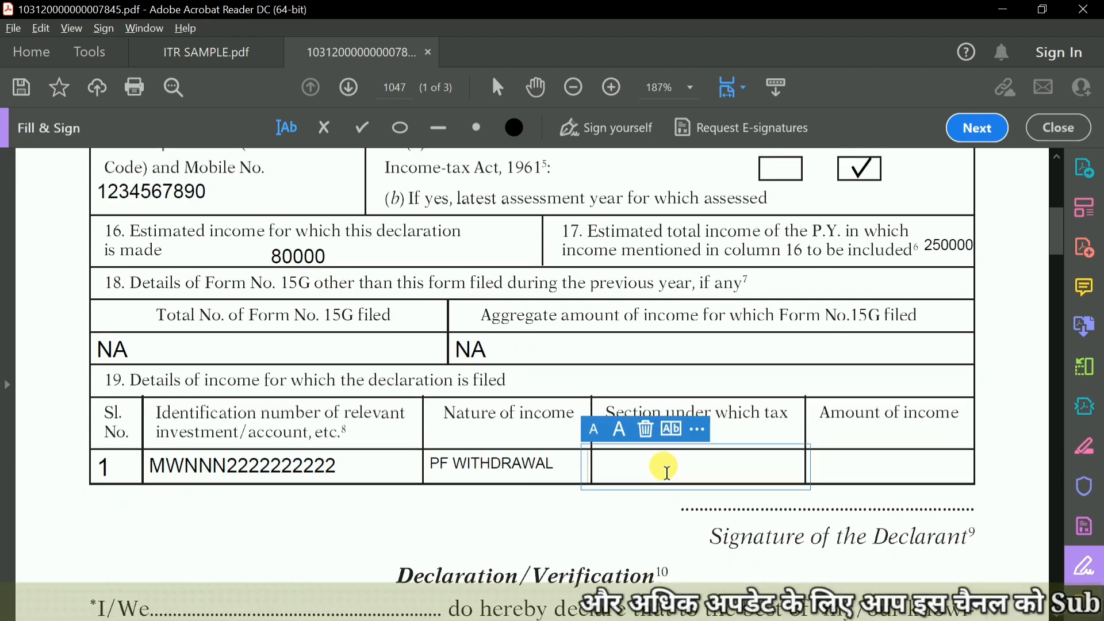
text(1)
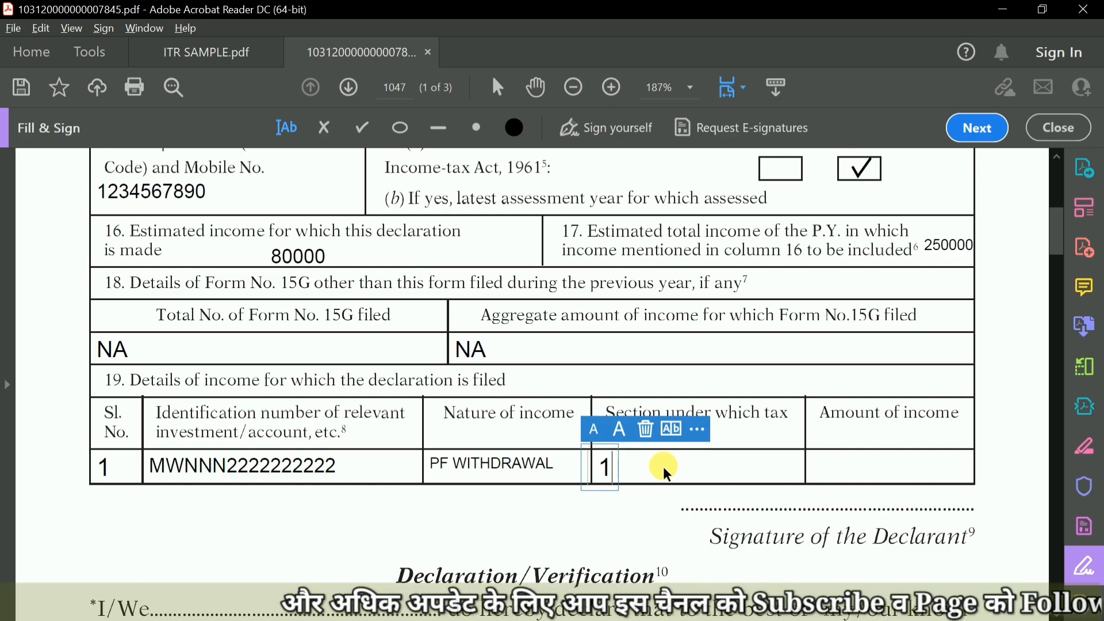
text(92A)
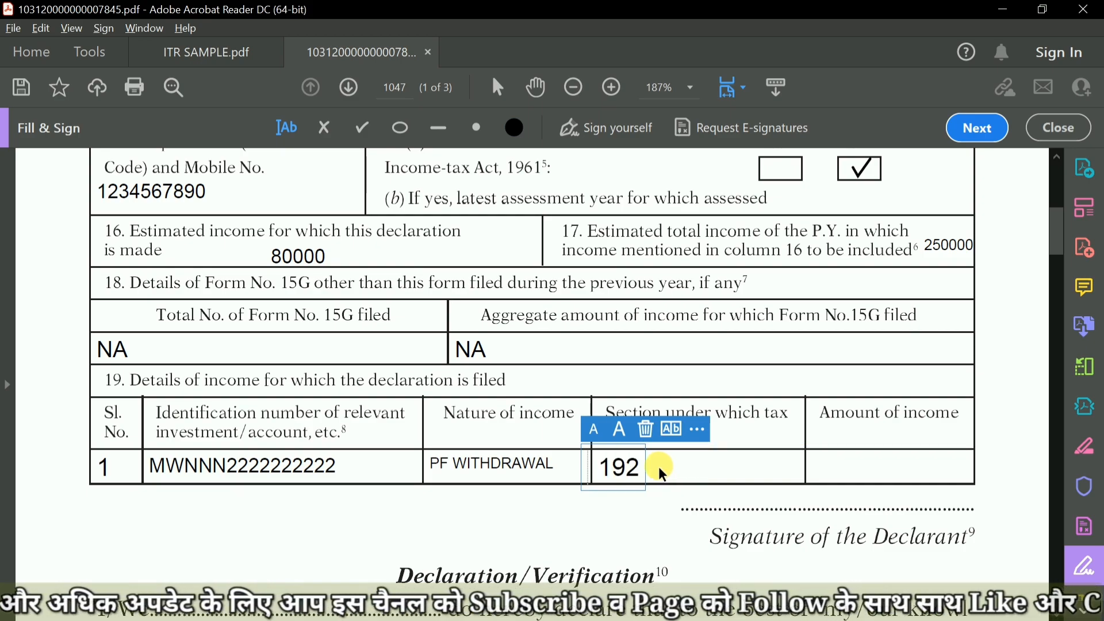
click(616, 525)
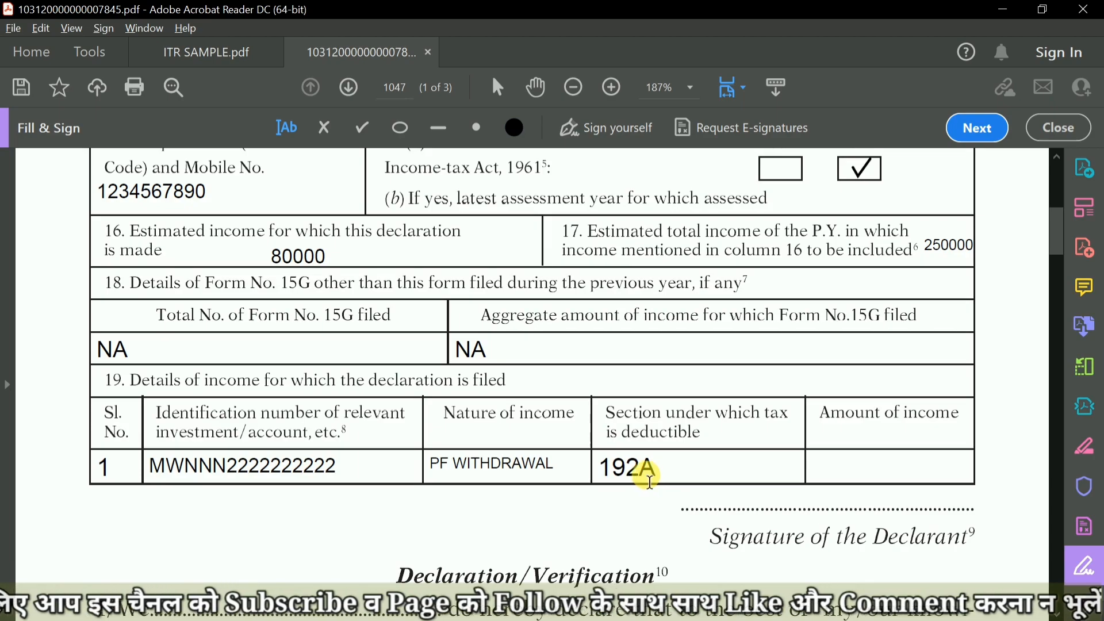
Enter 80000 as the amount of income in field 19.
click(859, 457)
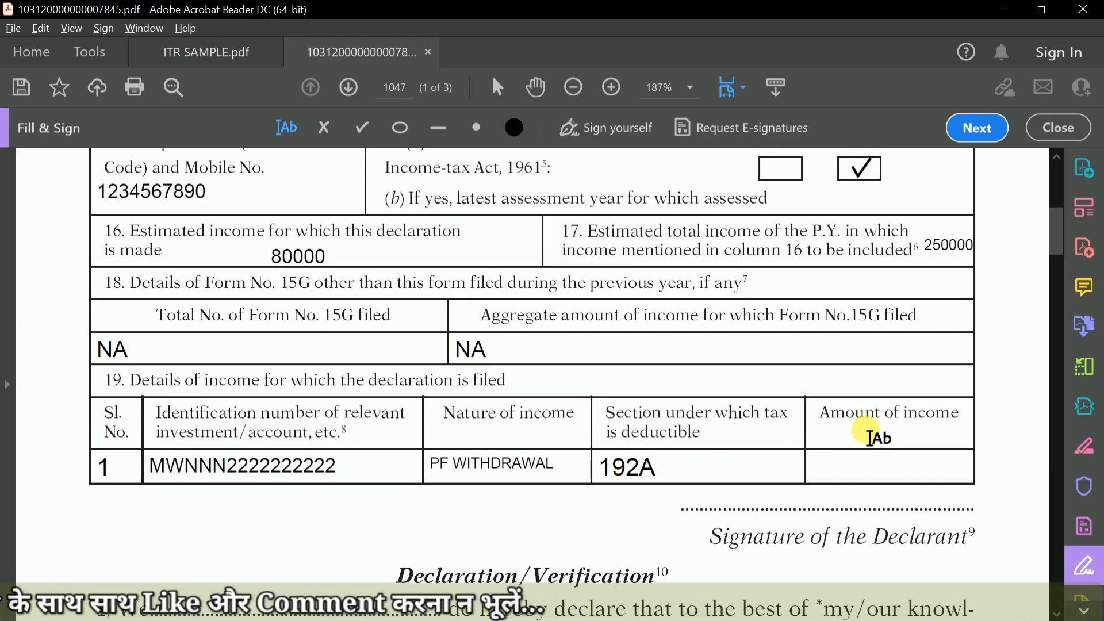
click(913, 477)
text(80000)
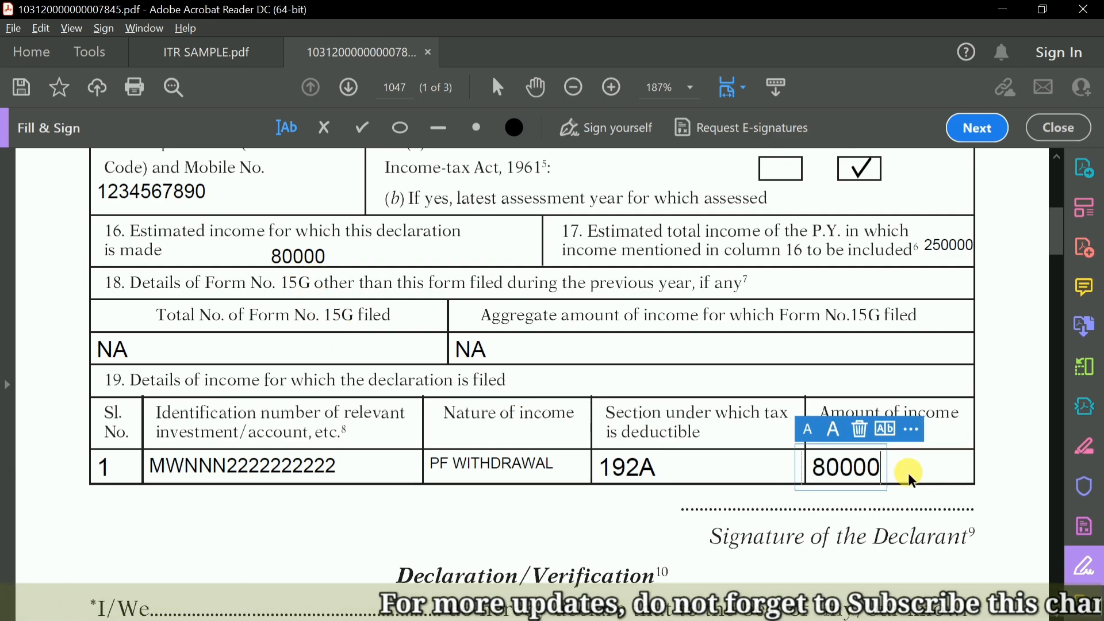
Place the saved signature on the Signature of the Declarant line directly below the field 19 table.
scroll(792, 506, down, 1)
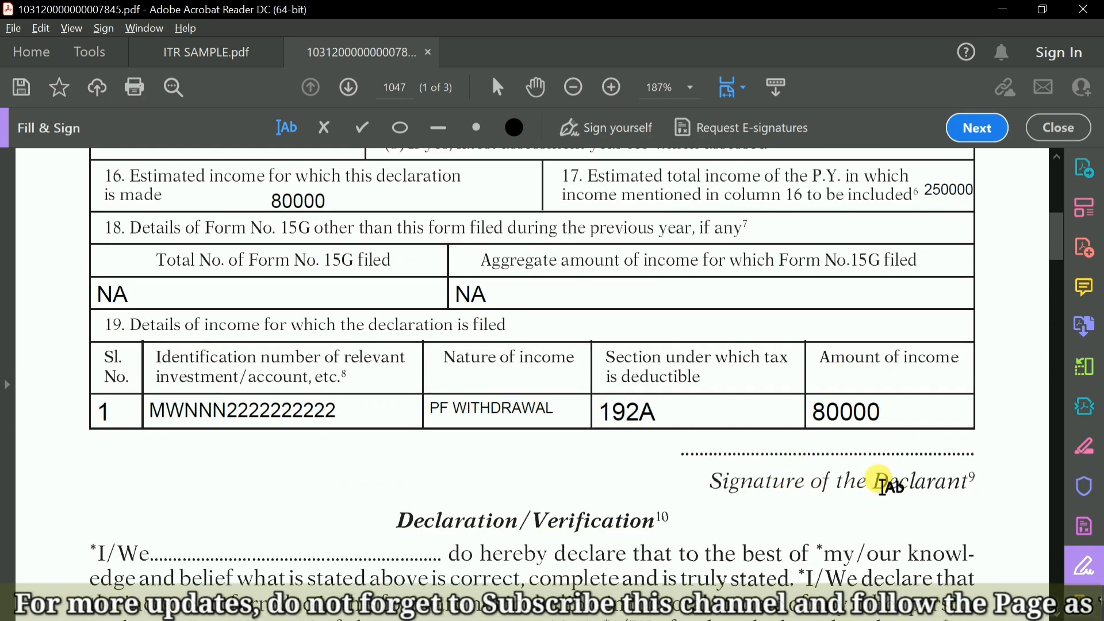
click(618, 136)
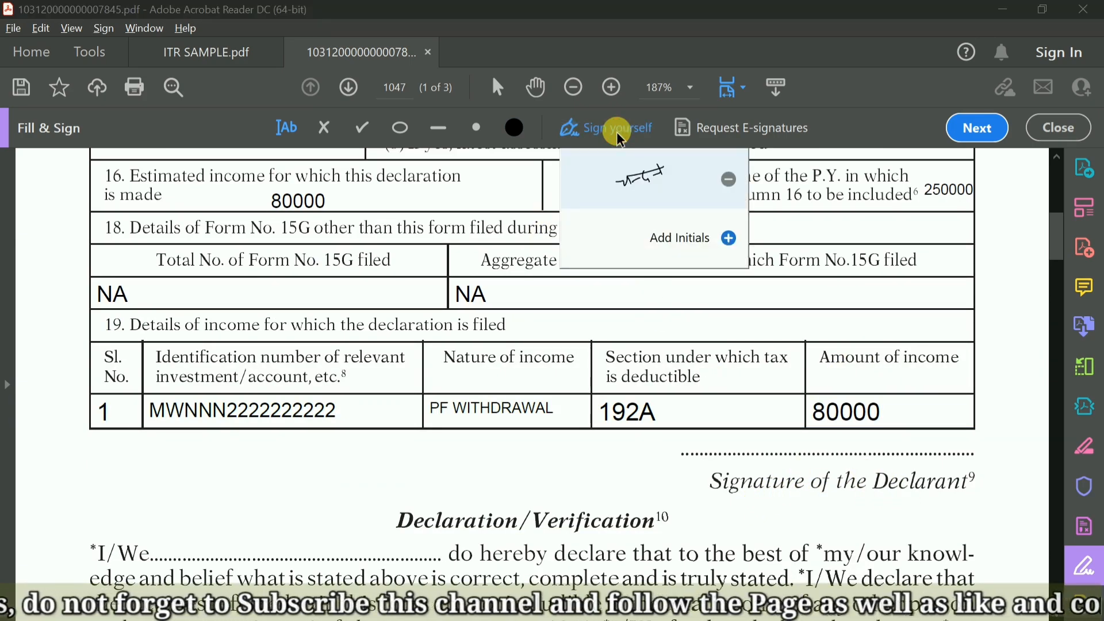
click(629, 191)
click(805, 454)
Place the saved signature on the Signature of the Declarant line at the end of the Declaration/Verification section.
scroll(636, 414, down, 1)
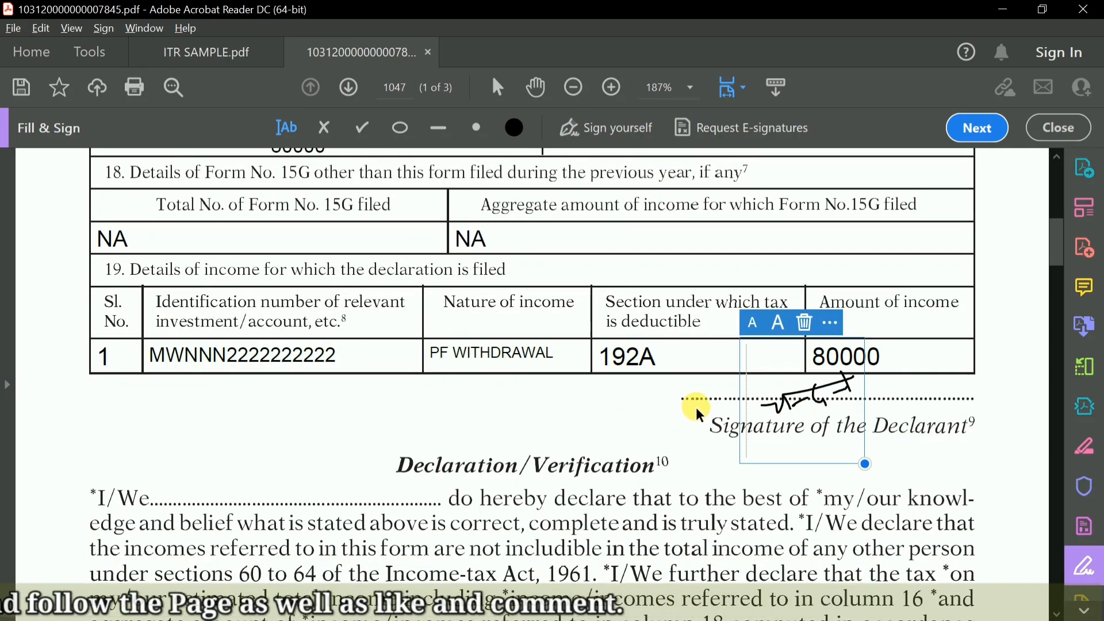
scroll(667, 422, down, 4)
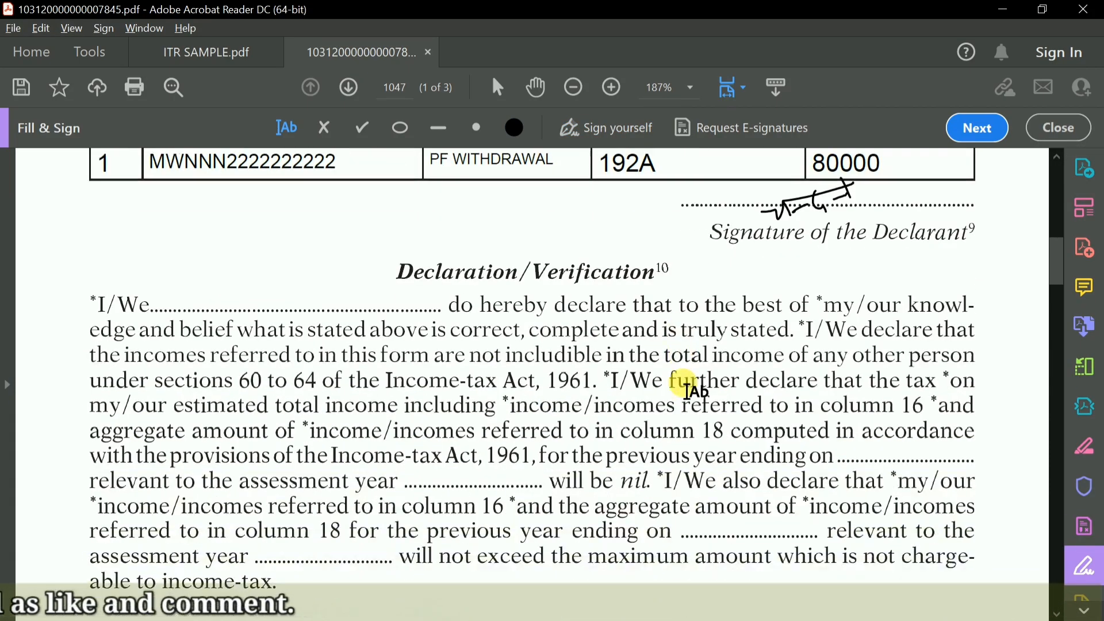
scroll(687, 391, down, 2)
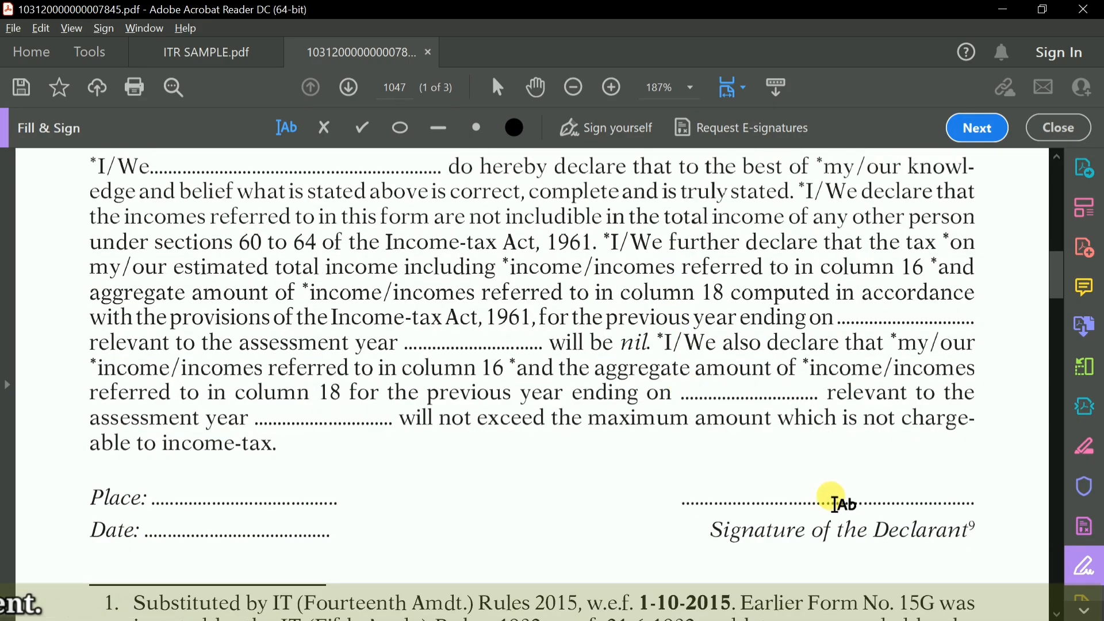
click(617, 132)
click(626, 185)
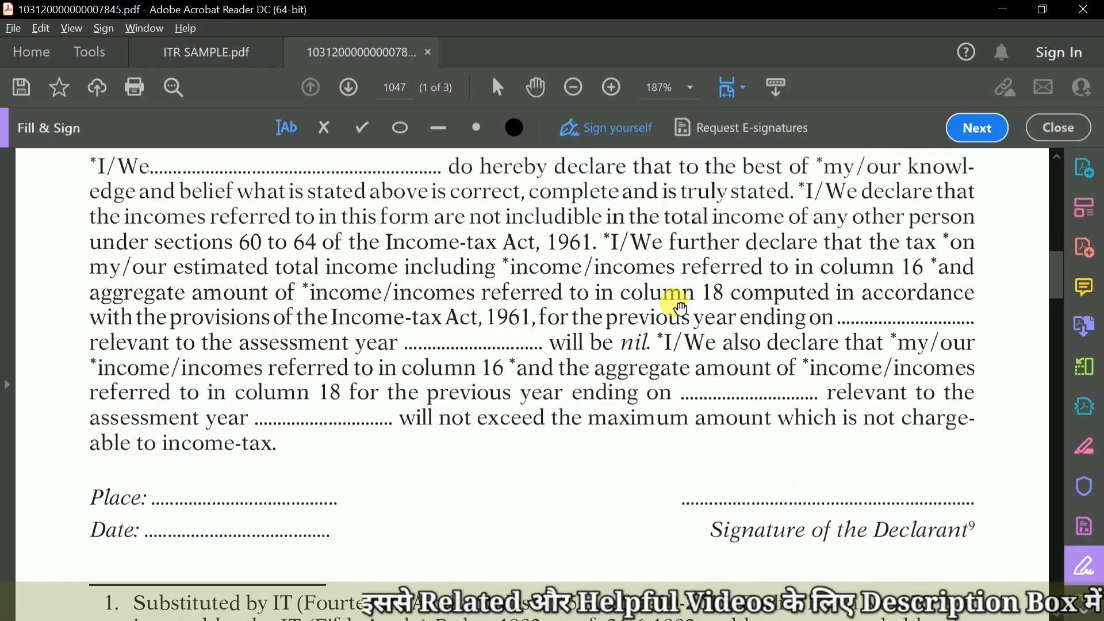
click(808, 493)
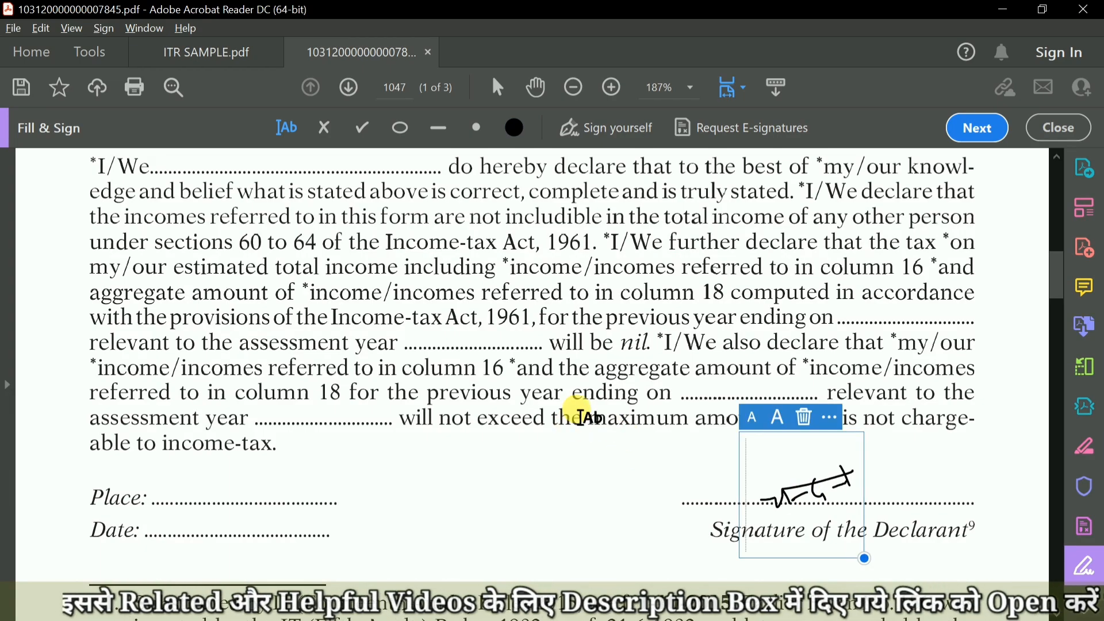
click(651, 482)
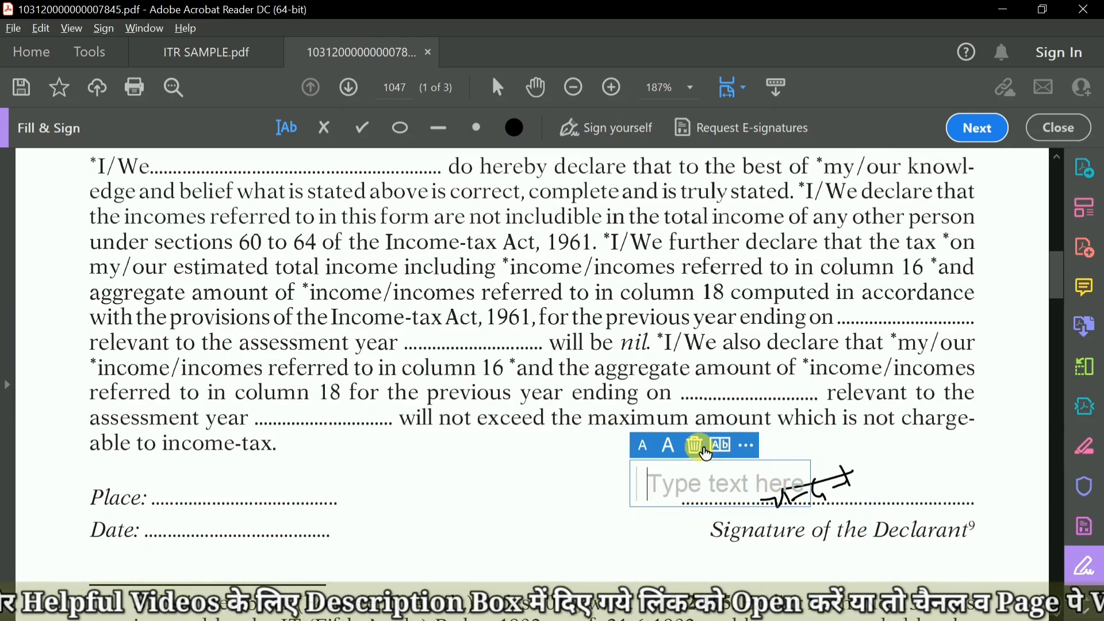
Discard the empty text box near the signature and enter the declarant's name on the I/We line of the Declaration/Verification section.
click(578, 488)
scroll(690, 437, up, 5)
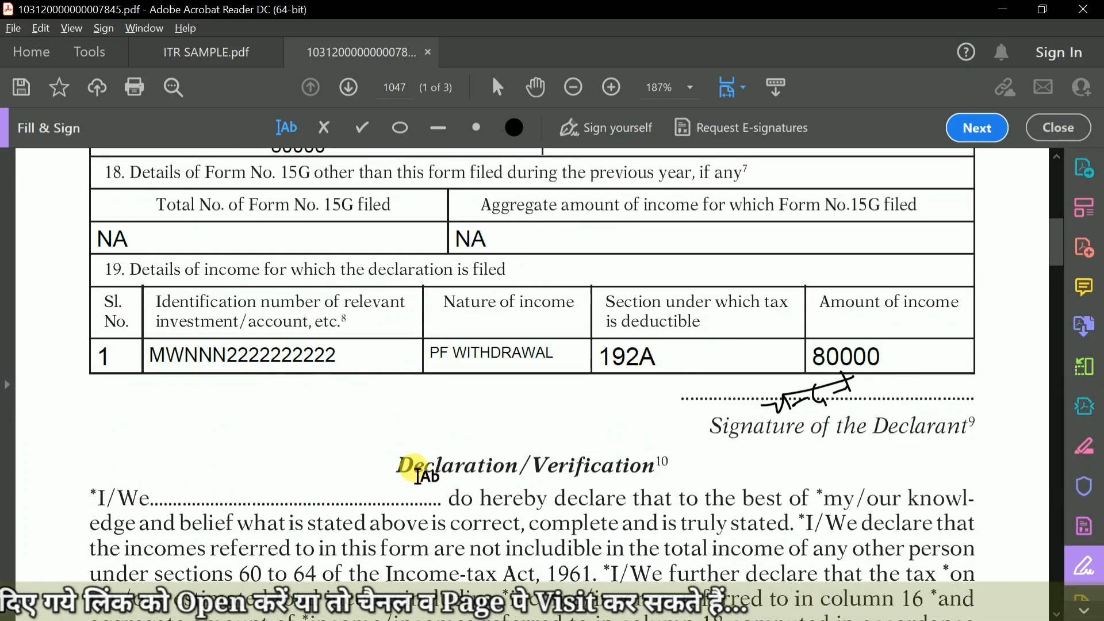
scroll(455, 471, down, 2)
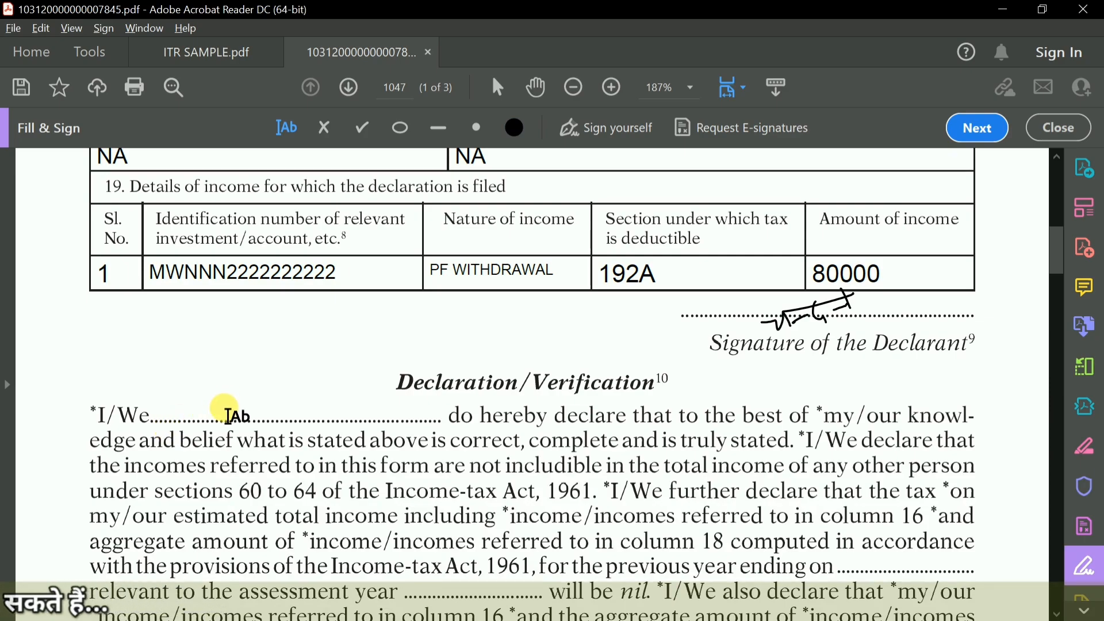
click(229, 416)
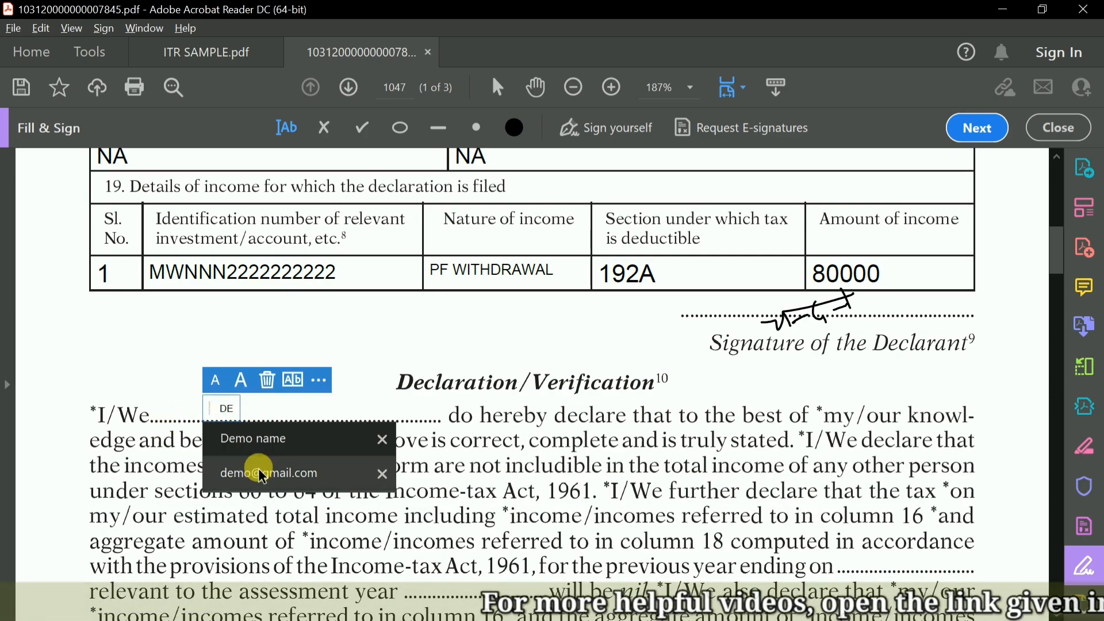
click(258, 443)
click(362, 410)
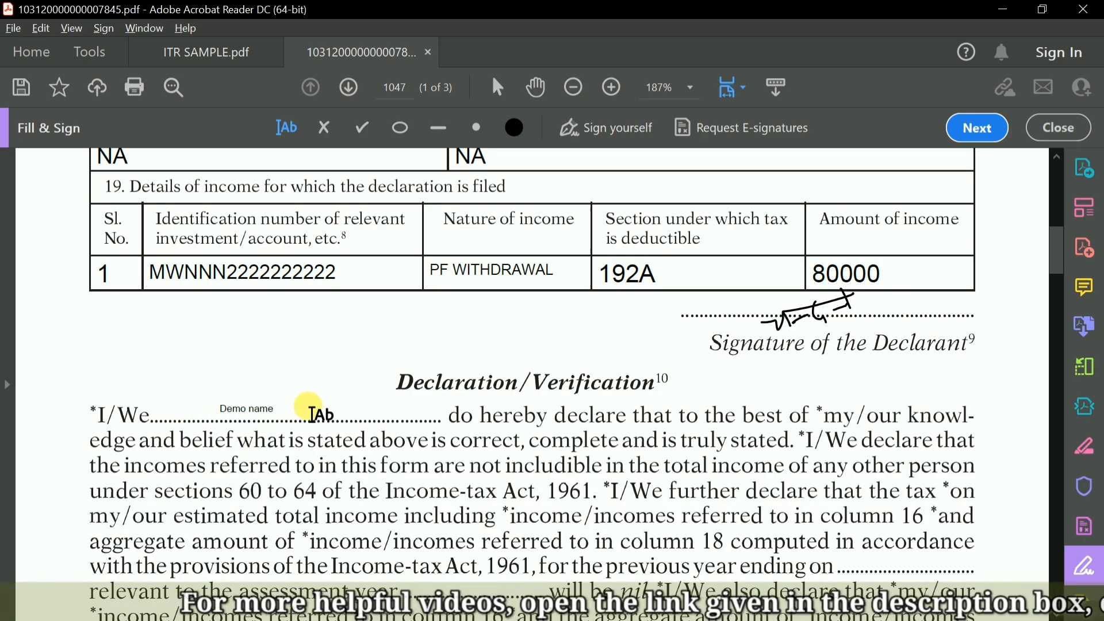
Copy 31st March 2023 from the Word notes into the first "previous year ending on" blank of the declaration.
scroll(534, 427, down, 2)
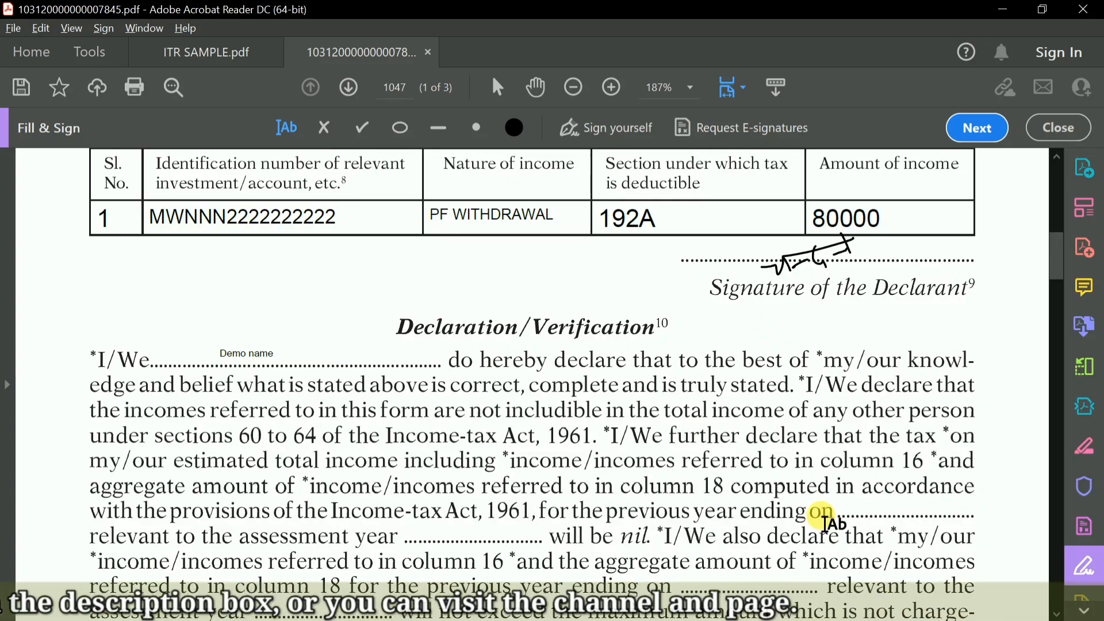
key(alt+Tab)
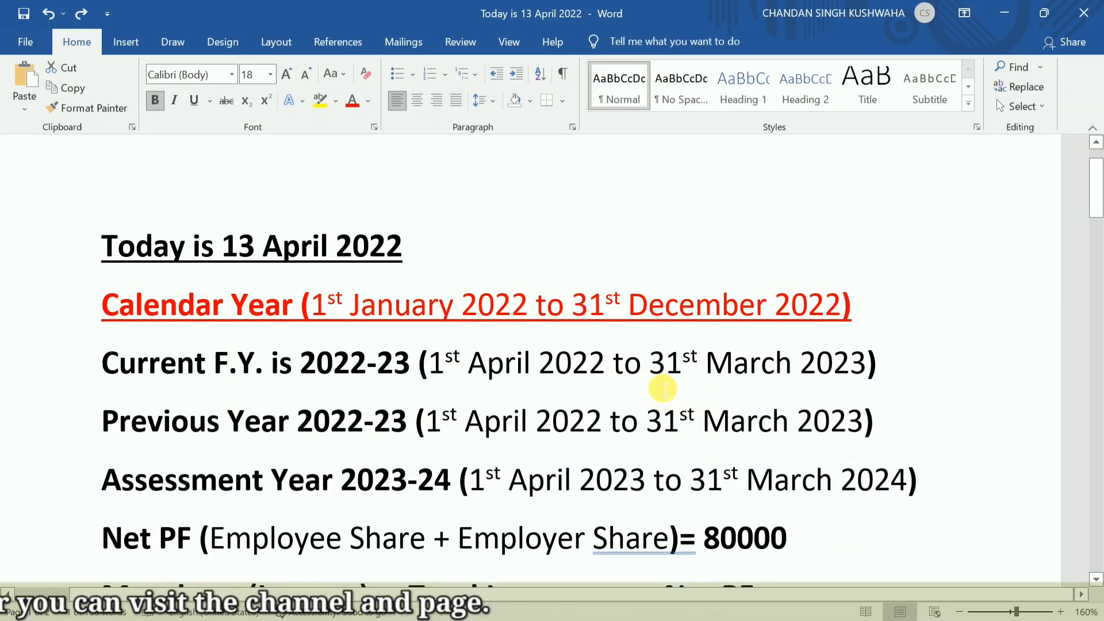
drag(661, 375, 847, 374)
key(ctrl+c)
key(alt+Tab)
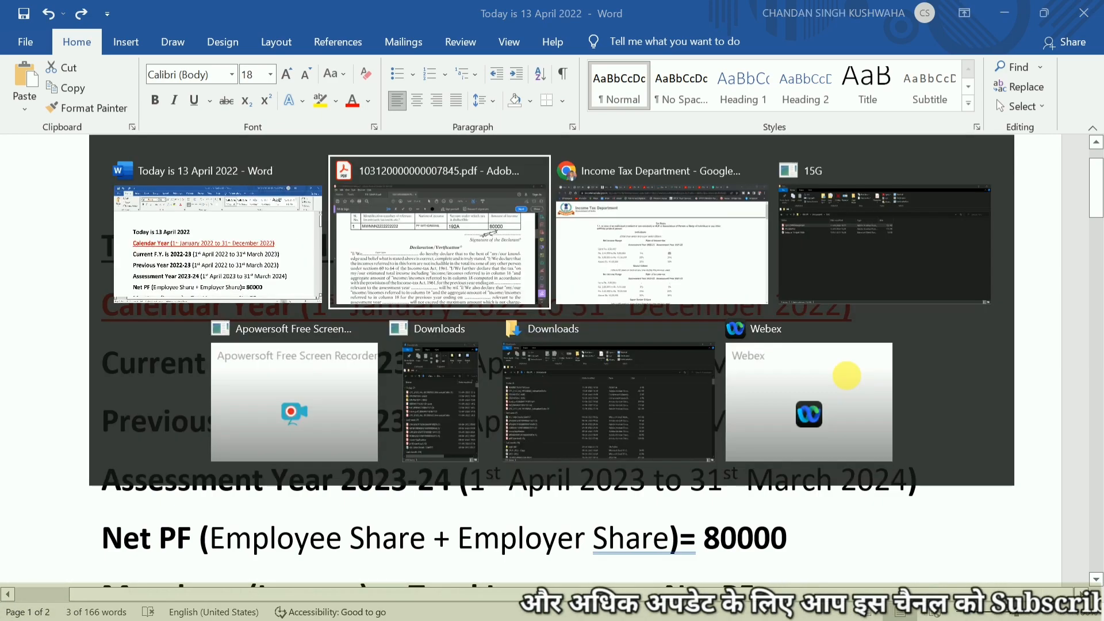
click(855, 507)
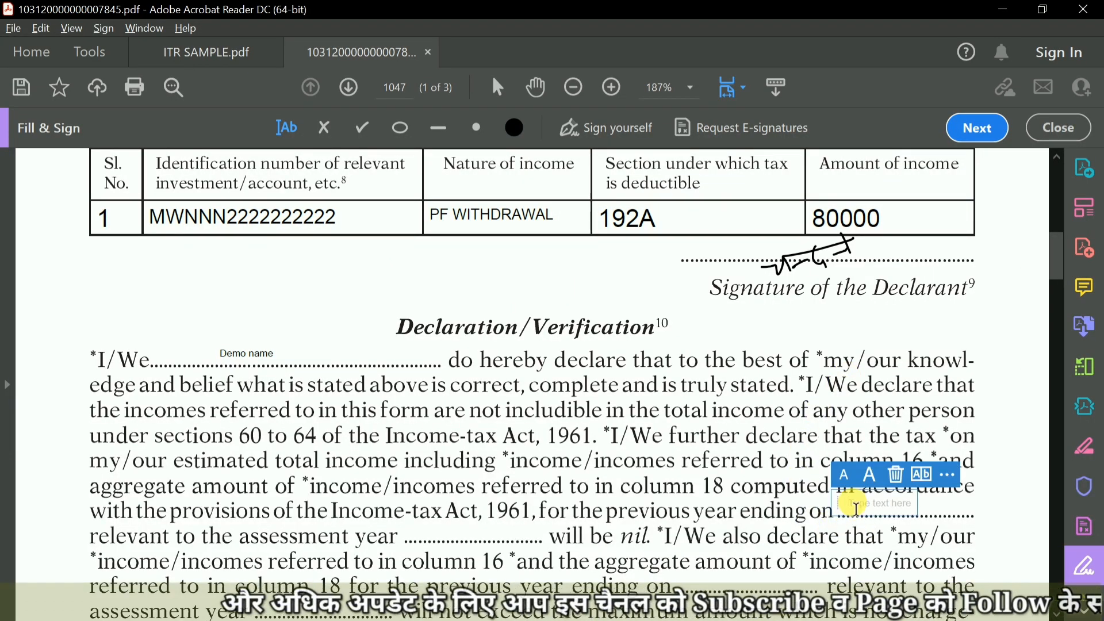
click(788, 501)
scroll(791, 496, down, 1)
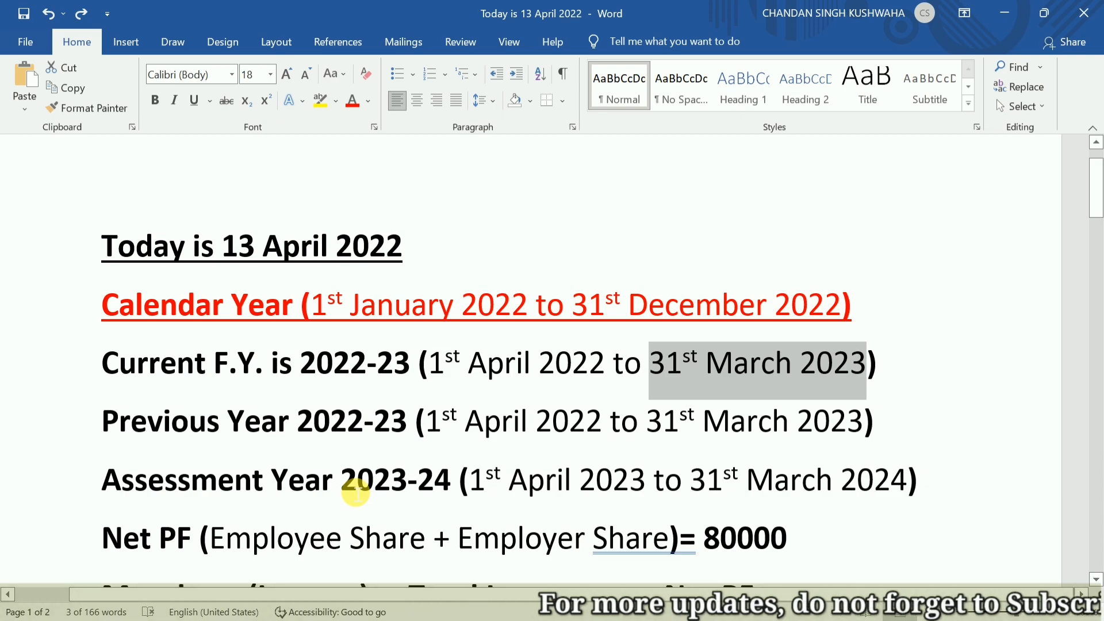
Copy assessment year 2023-24 from the Word notes into the first "relevant to the assessment year" blank of the declaration.
drag(350, 485, 443, 492)
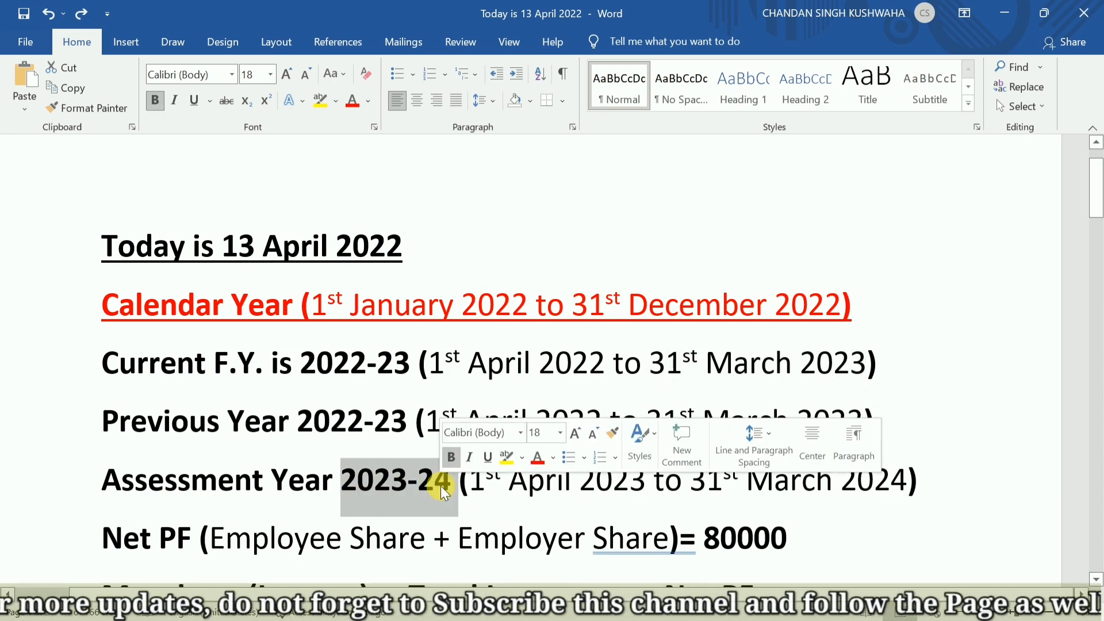
key(alt+Tab)
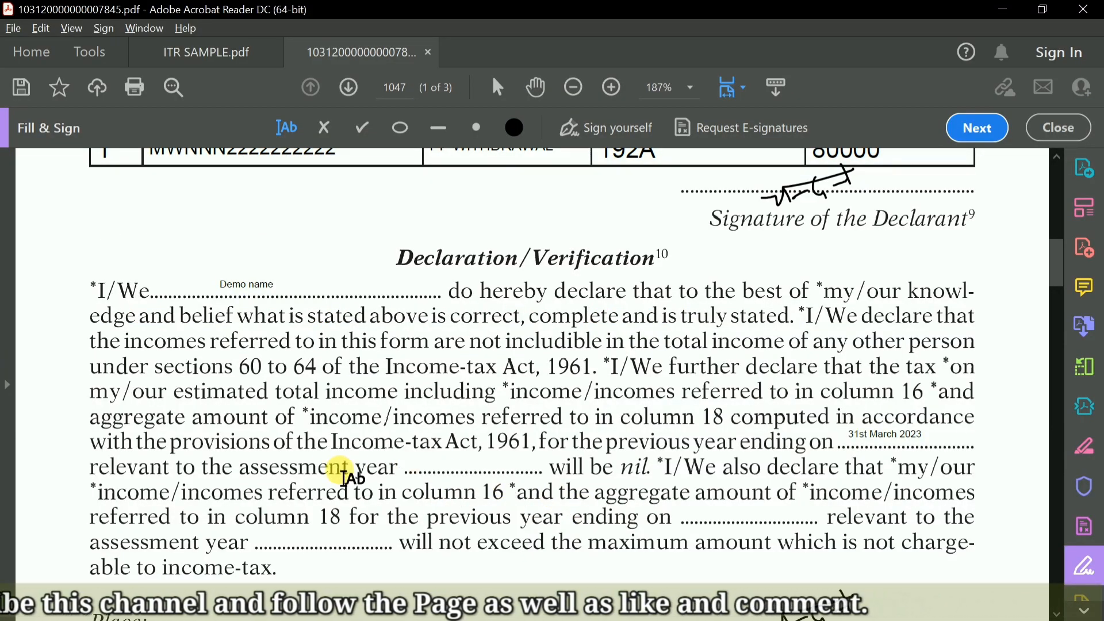
click(421, 469)
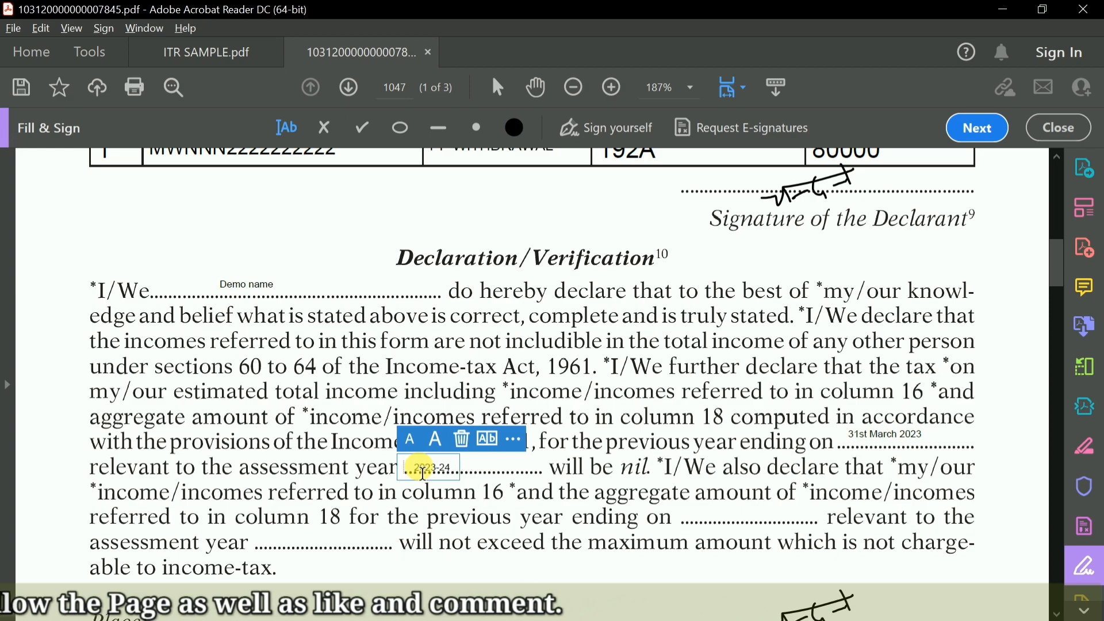
click(536, 476)
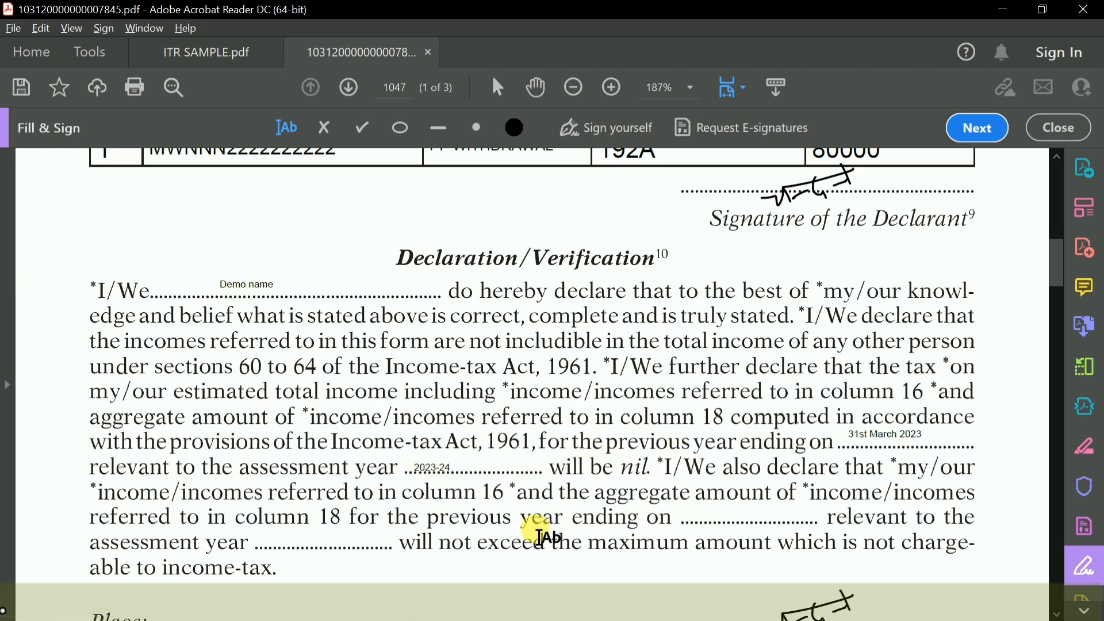
Copy the 31st March 2023 entry into the second "previous year ending on" blank, the one for column 18 income.
click(863, 437)
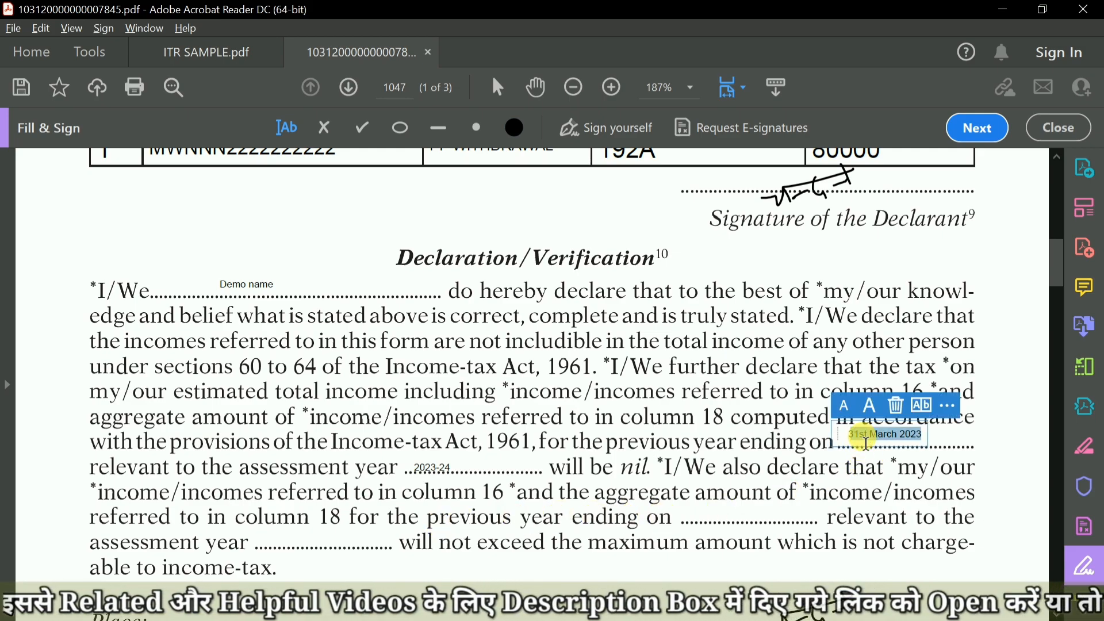
click(713, 518)
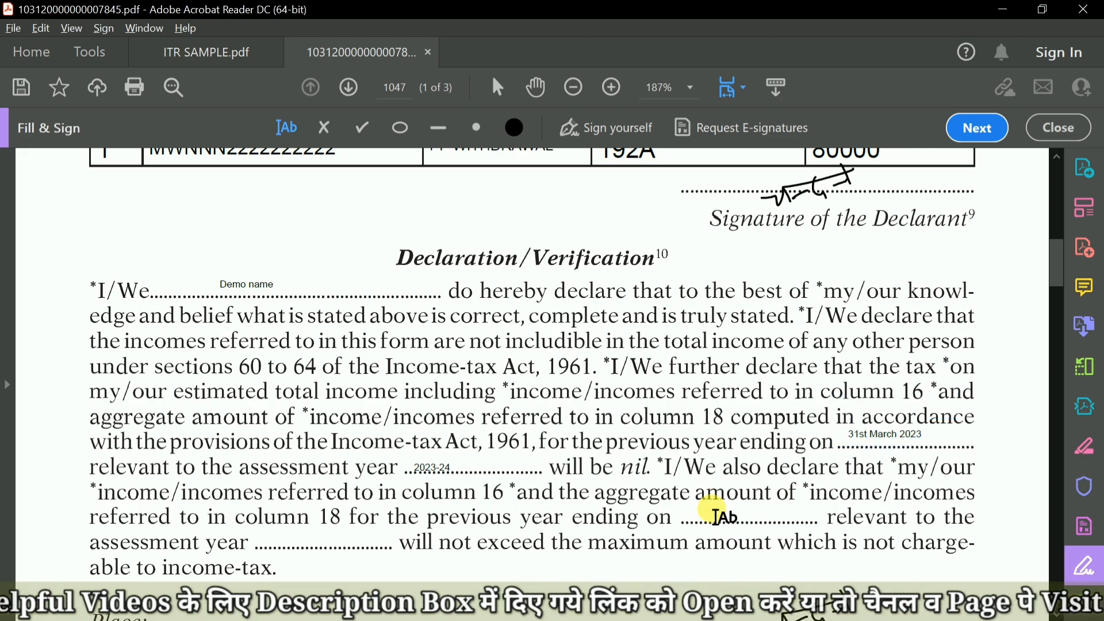
click(713, 512)
key(ctrl+v)
click(585, 523)
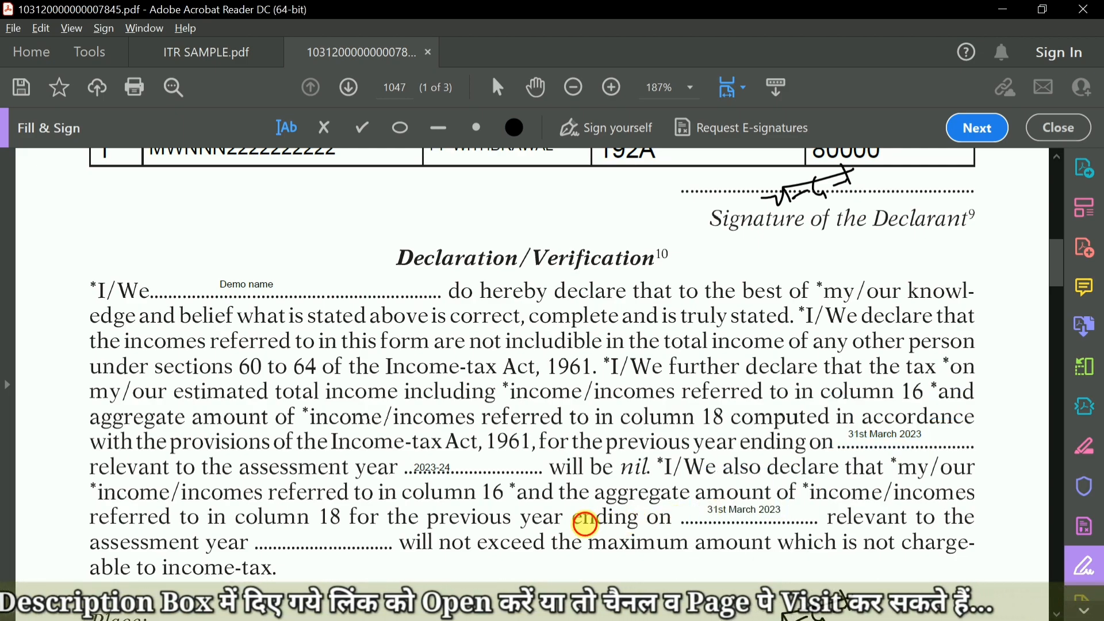
Enter 2023-24 in the second assessment year blank, before "will not exceed the maximum amount".
click(437, 472)
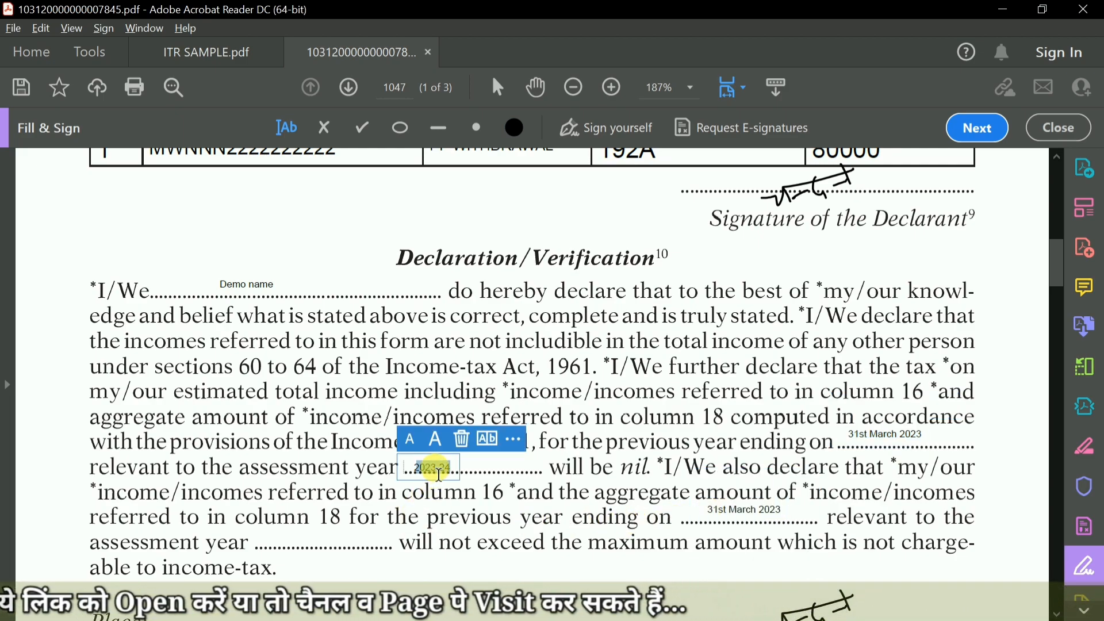
click(352, 528)
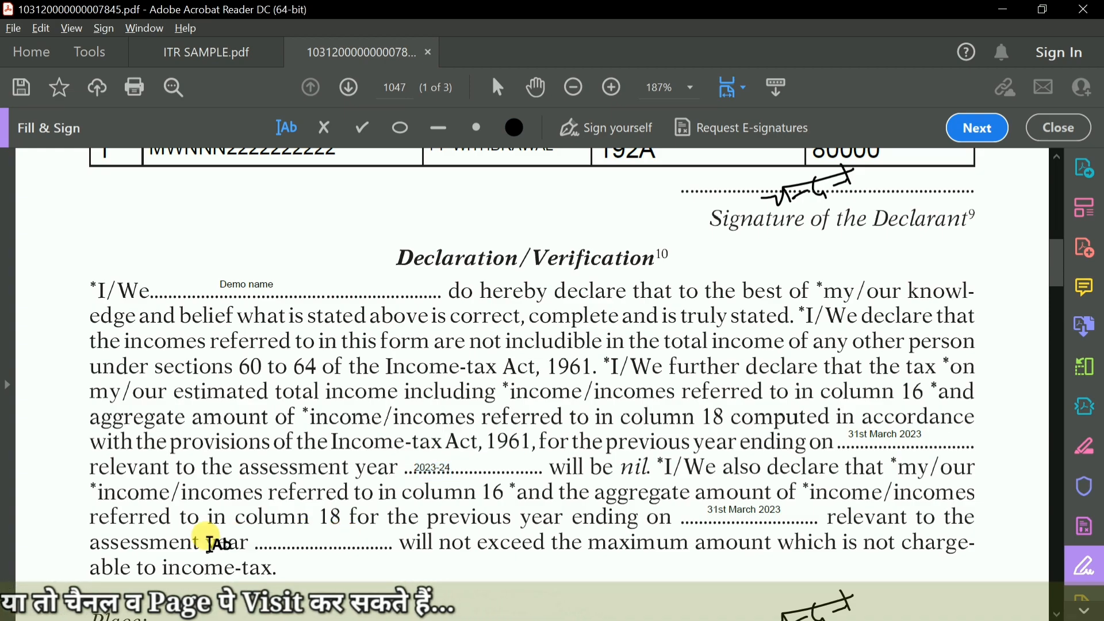
click(315, 546)
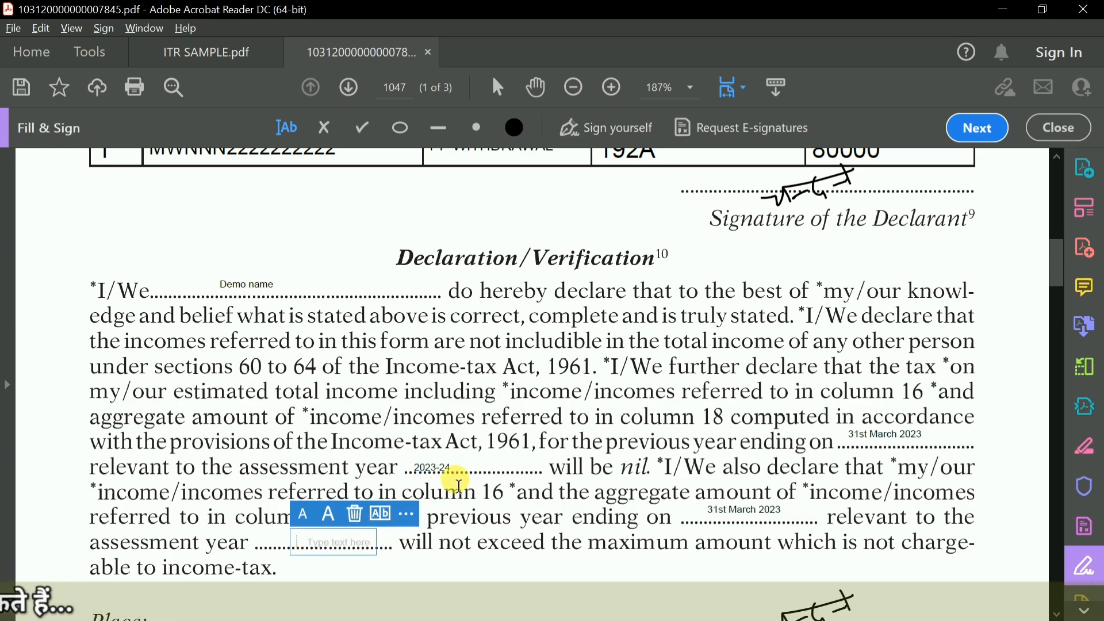
text(2023-24)
click(532, 464)
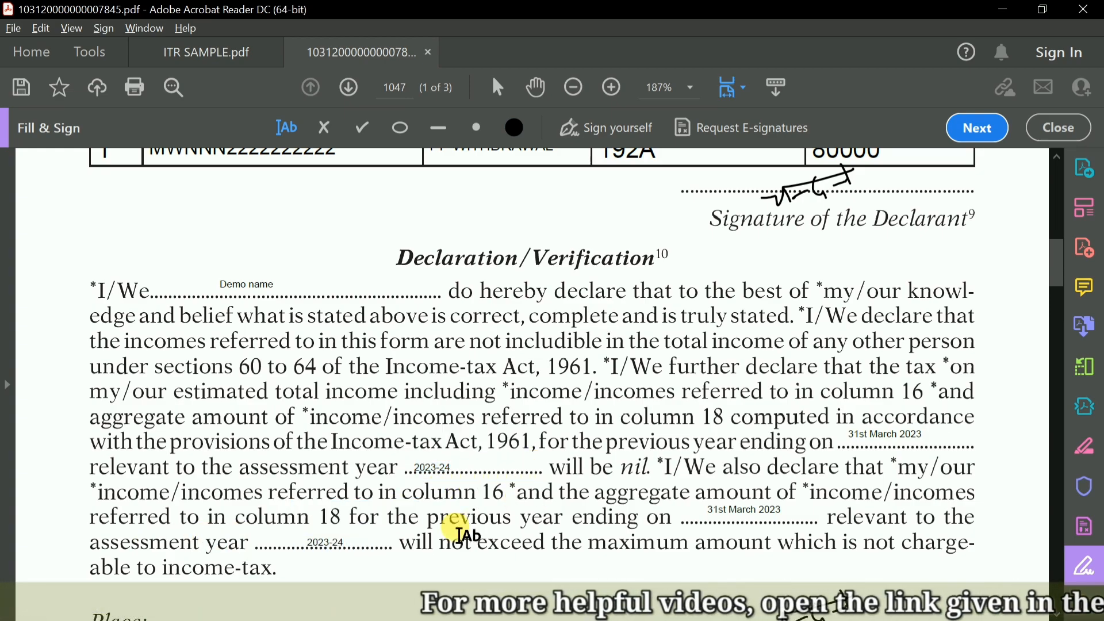
Enter RAJKOT on the Place line below the declaration.
scroll(463, 532, down, 5)
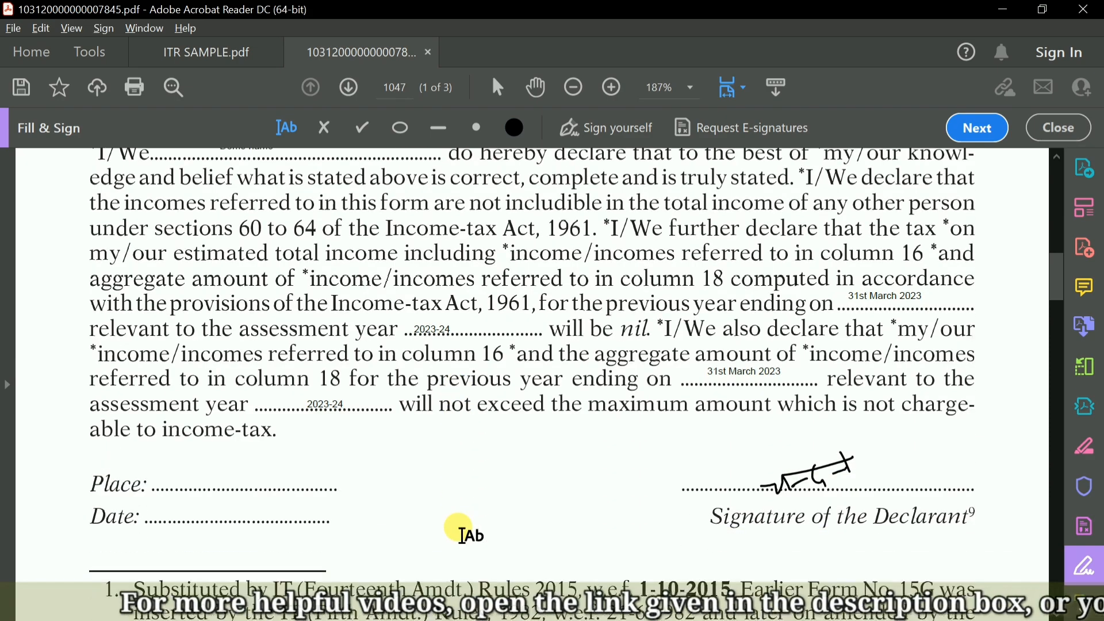
click(233, 477)
text(RA)
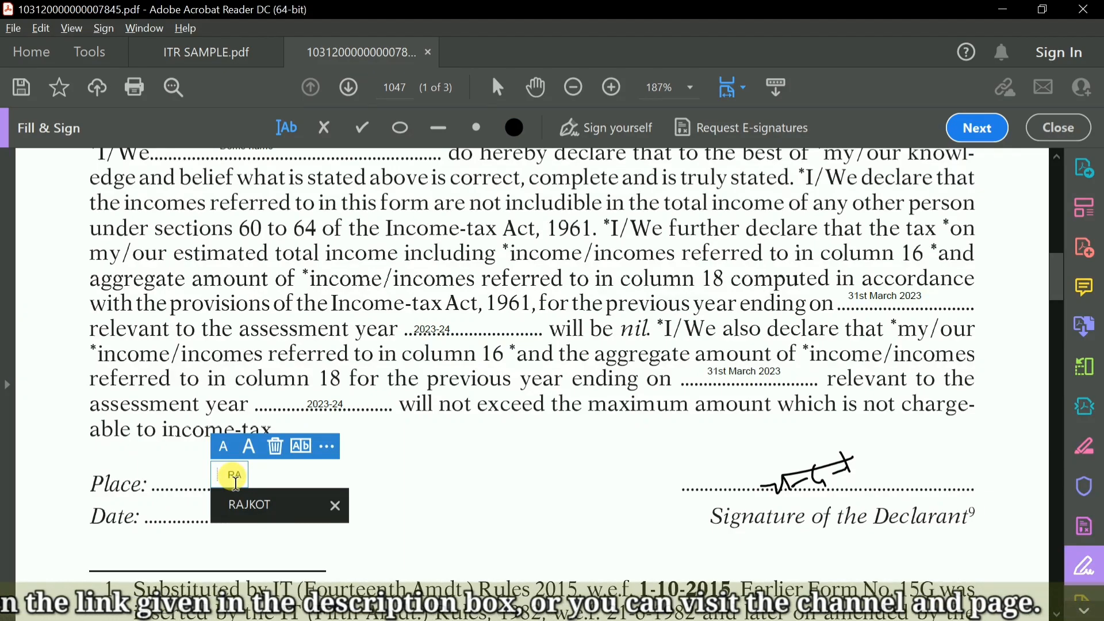
click(259, 504)
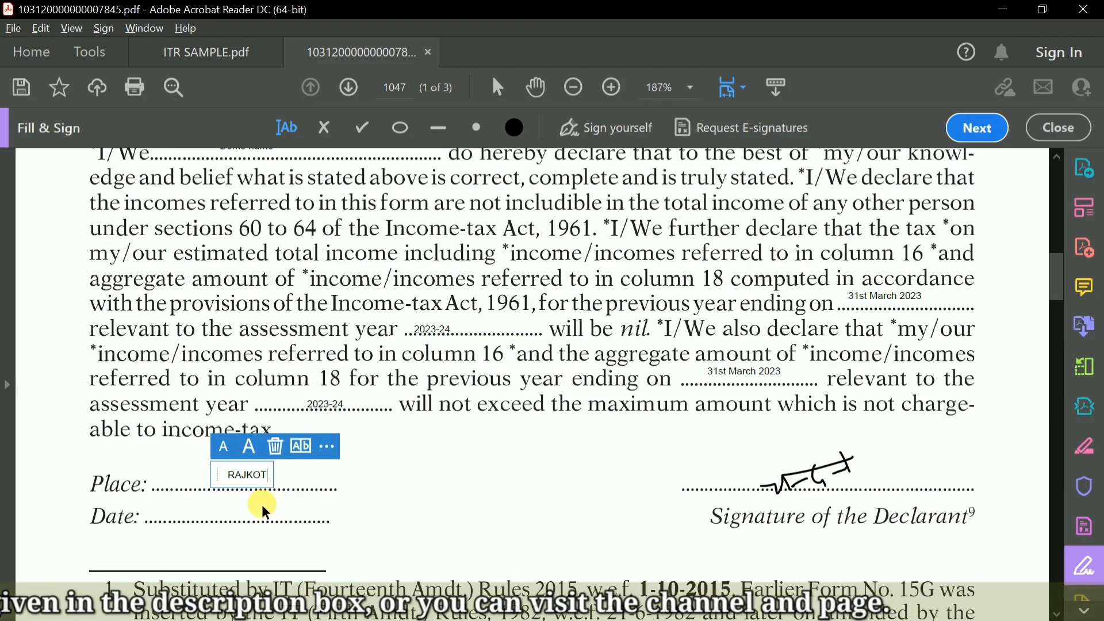
click(222, 508)
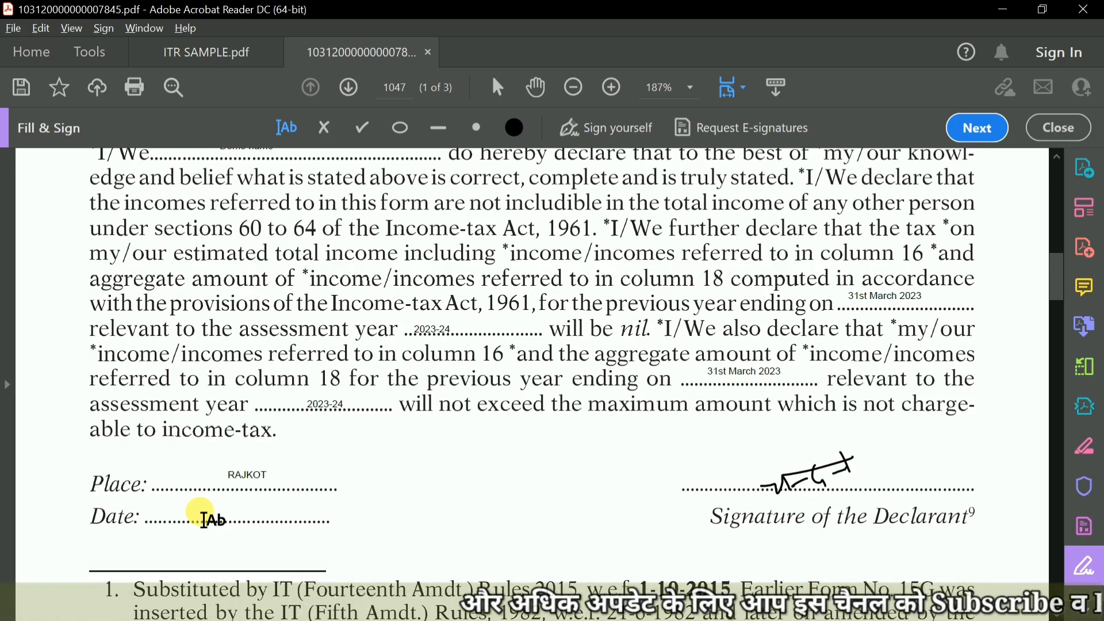
Copy 13 April 2022 from the Word notes onto the Date line below the declaration.
click(203, 520)
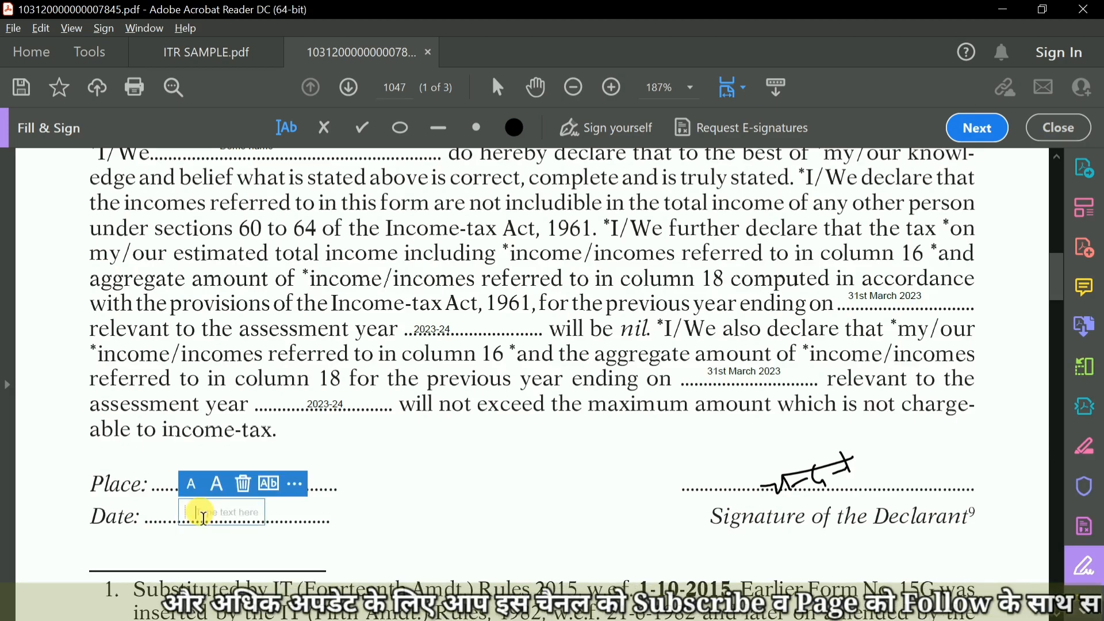
key(alt+Tab)
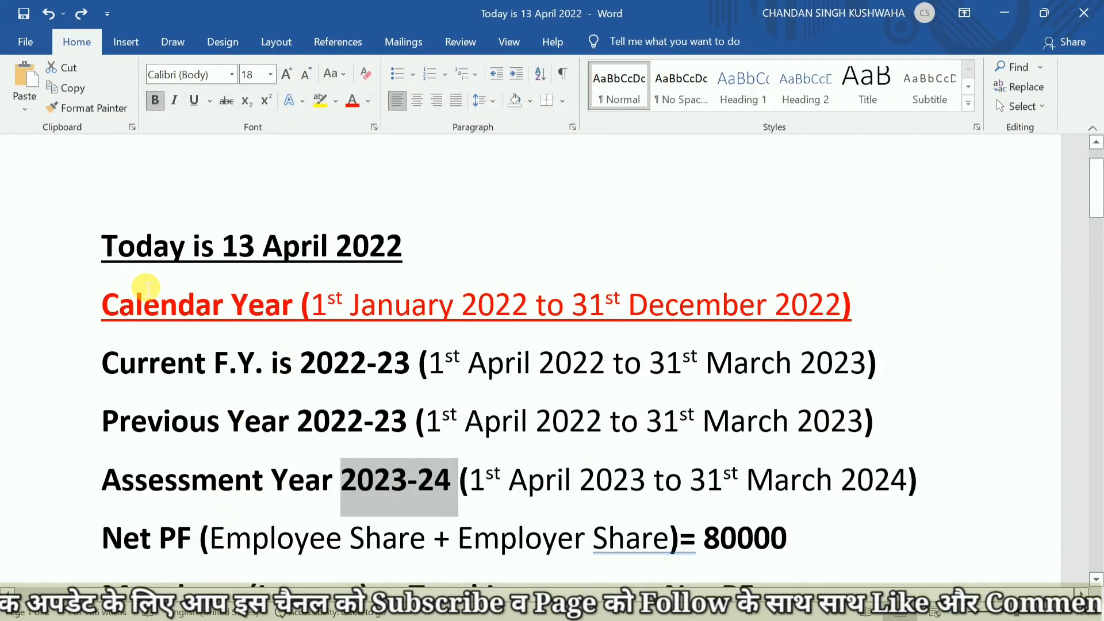
drag(235, 256, 402, 259)
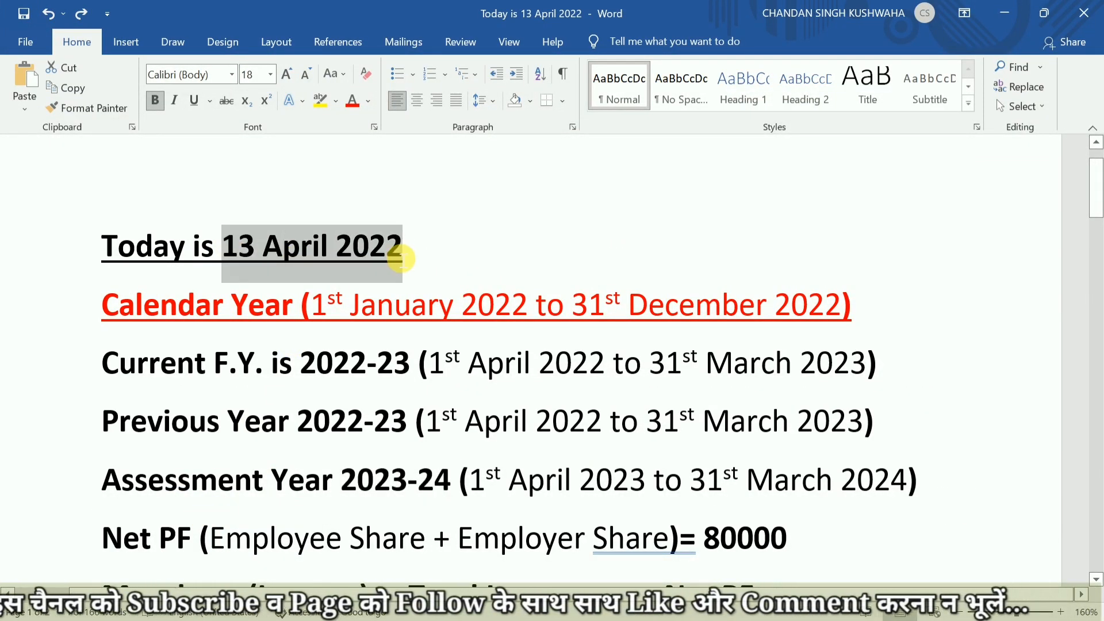
key(alt+Tab)
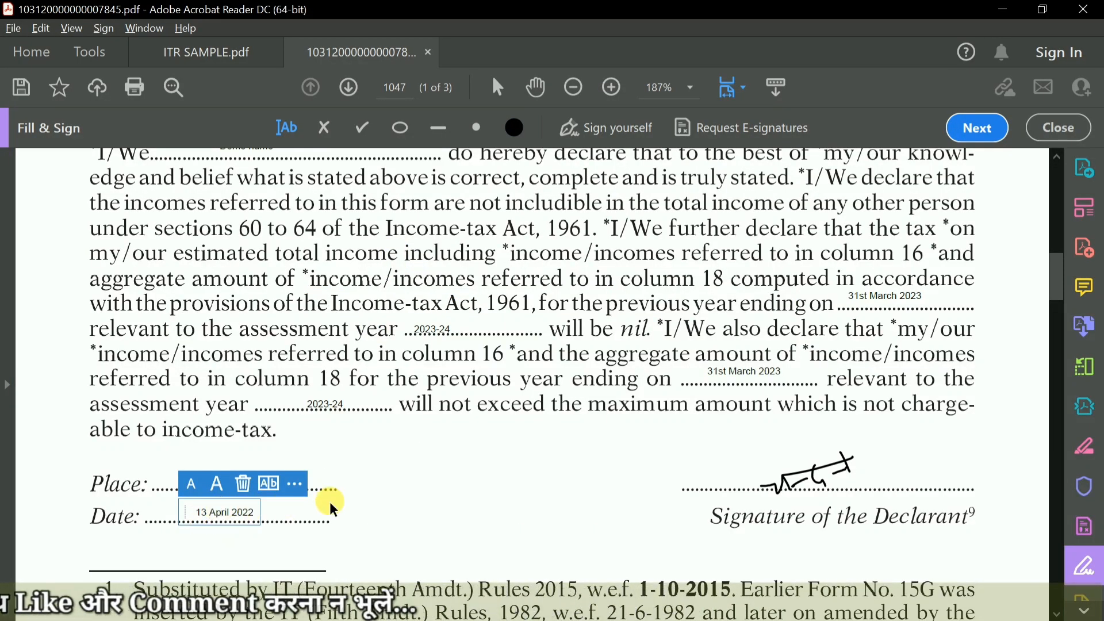
click(430, 502)
Look through Part II and the form's footnotes, and return to the first page to review the completed Part I entries.
scroll(434, 506, down, 5)
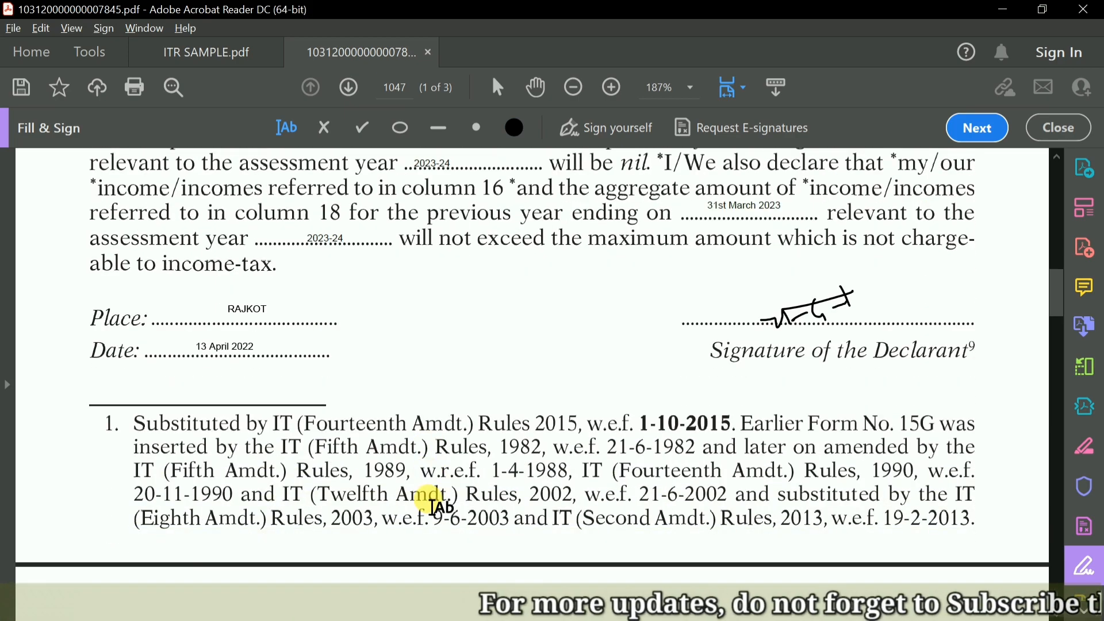
scroll(434, 506, down, 5)
scroll(432, 506, down, 3)
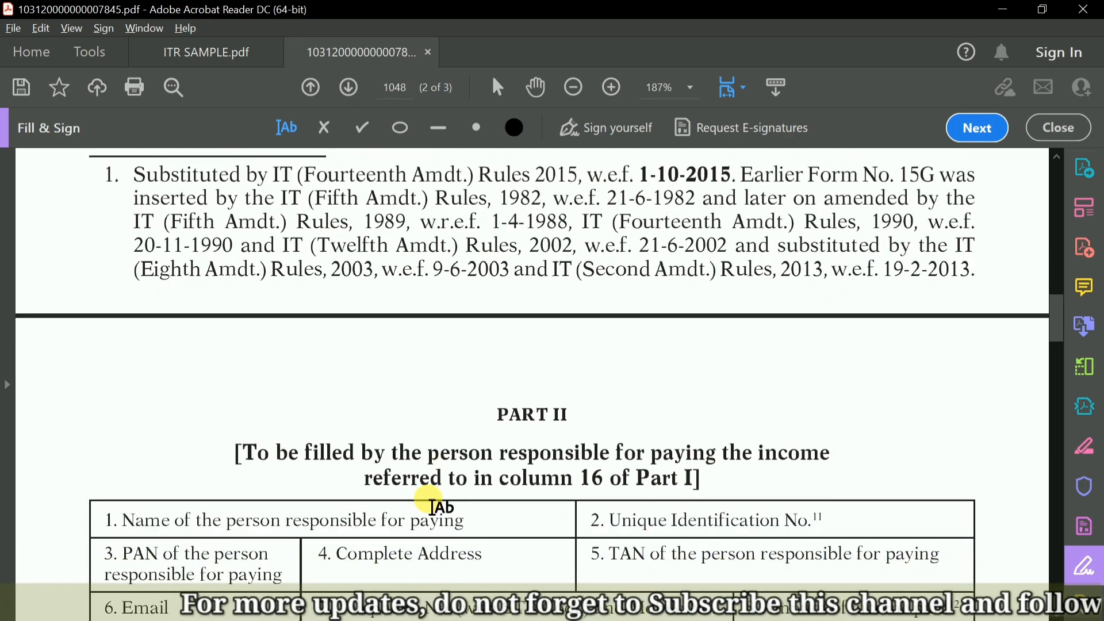
scroll(432, 506, down, 5)
scroll(469, 388, down, 10)
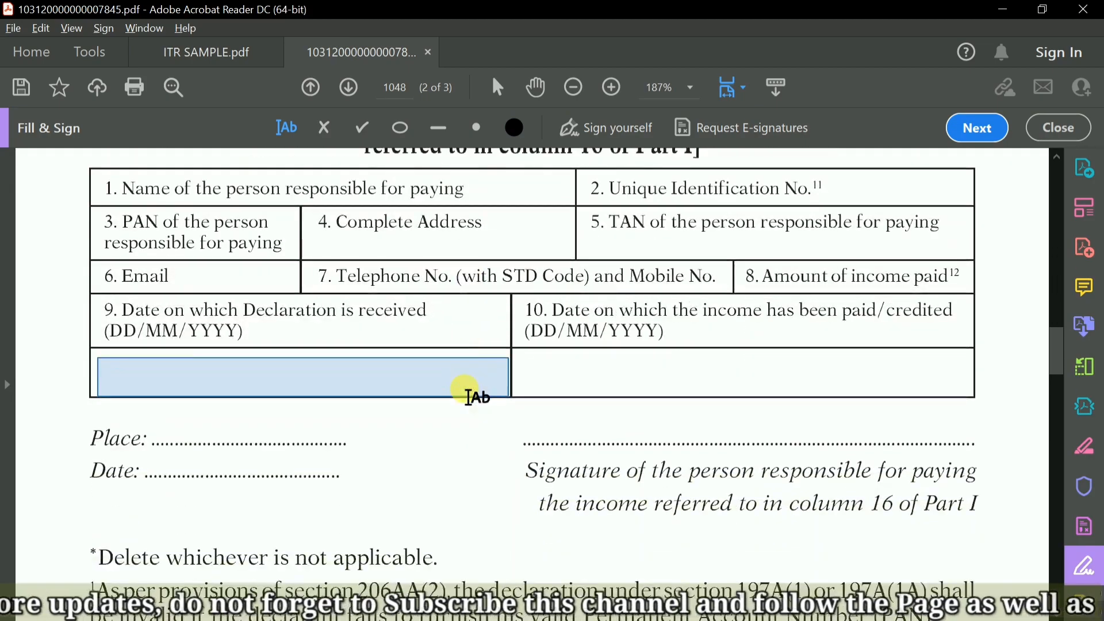
scroll(468, 397, down, 15)
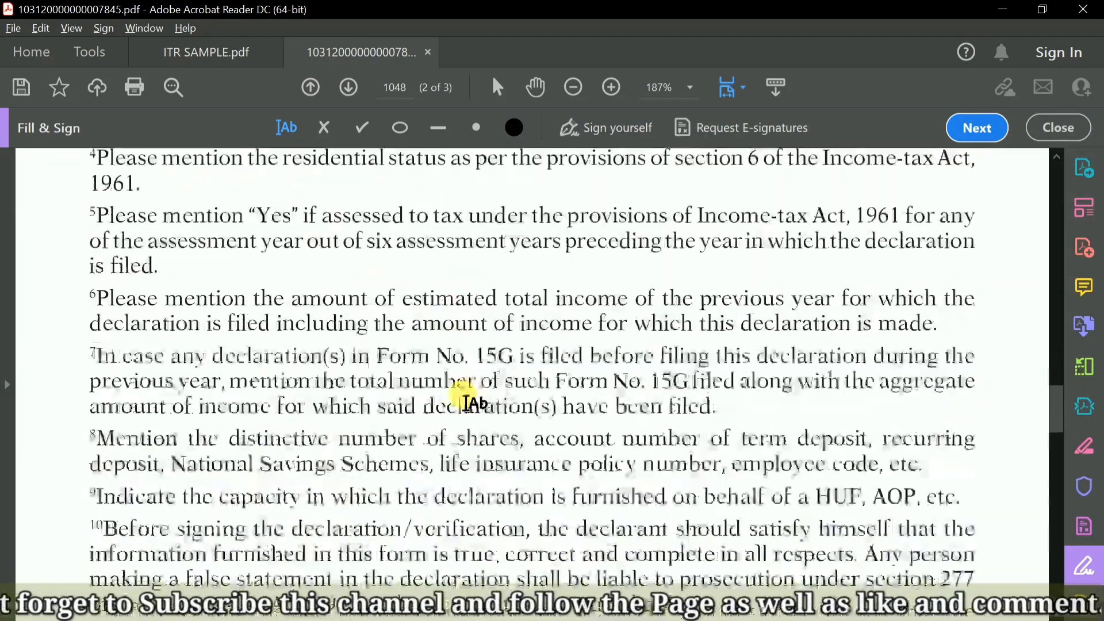
scroll(467, 403, down, 5)
scroll(460, 397, up, 20)
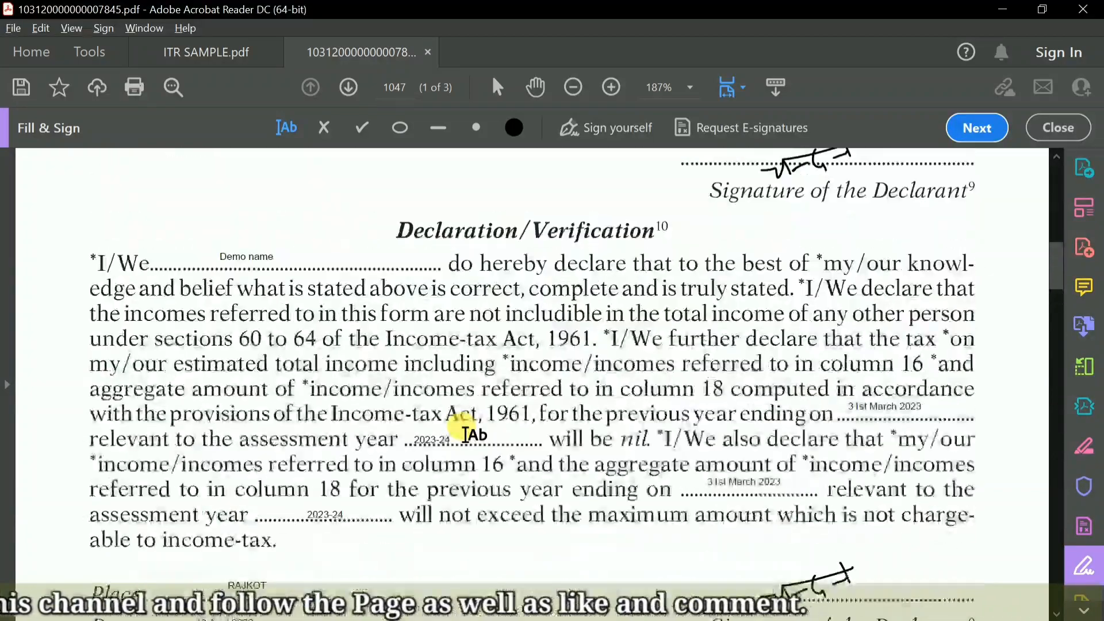
scroll(467, 428, up, 10)
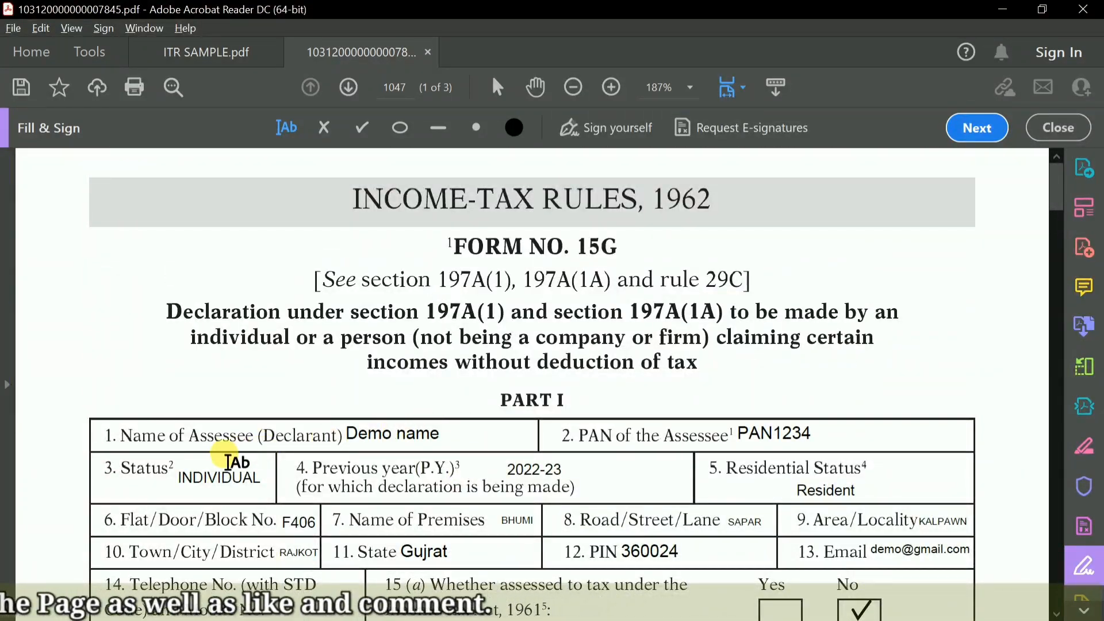
scroll(481, 434, down, 1)
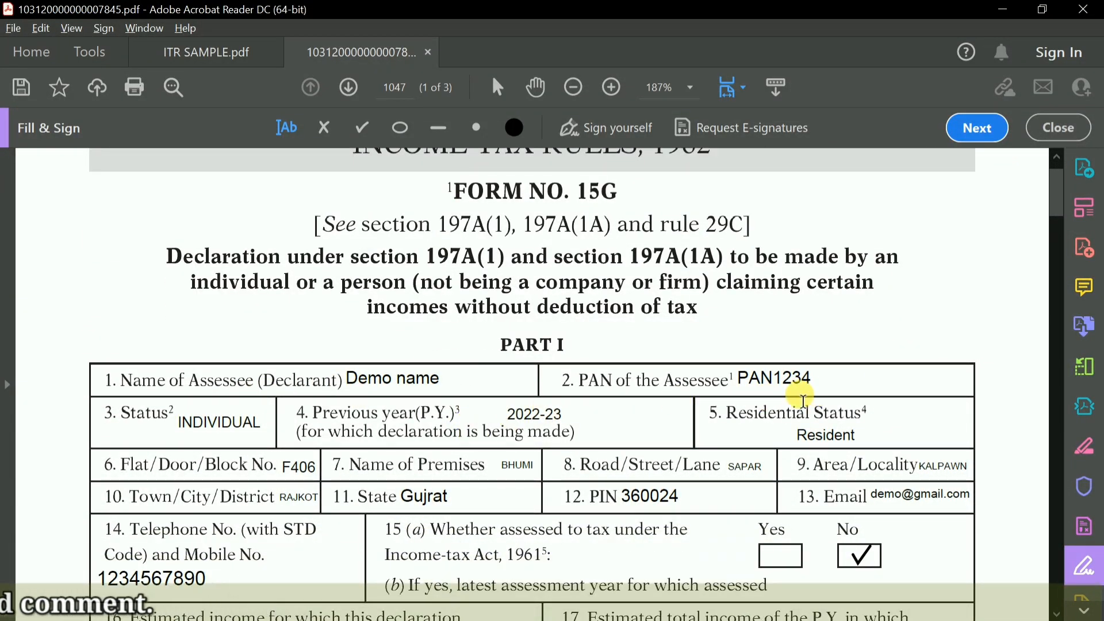
Review the completed Part I entries of Form 15G, from the assessee's details through the item 19 income details.
scroll(218, 454, down, 1)
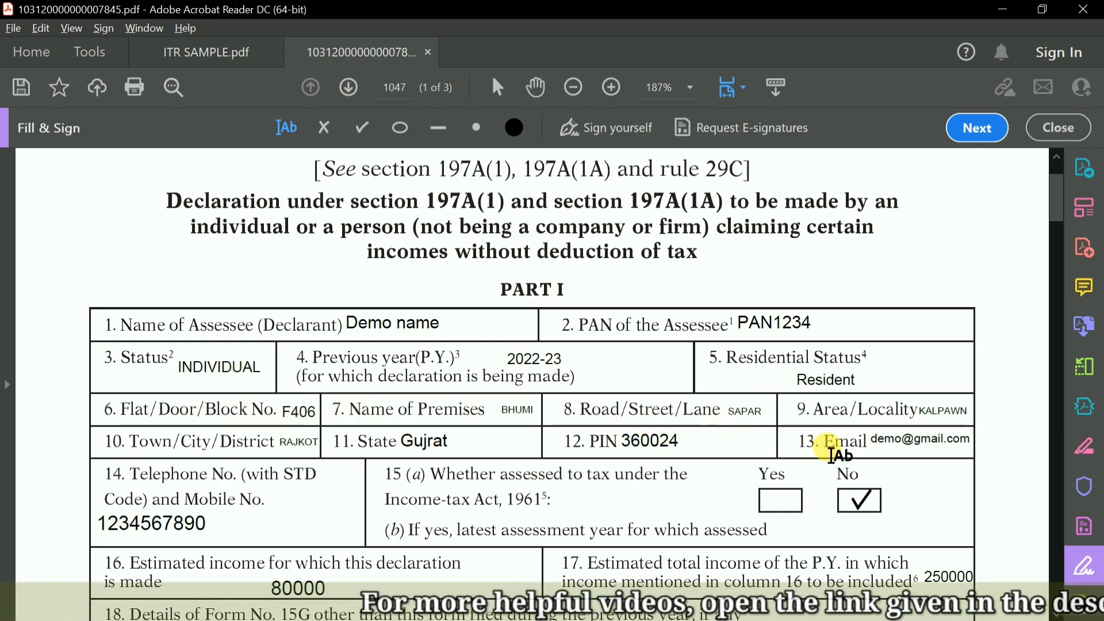
scroll(532, 481, down, 3)
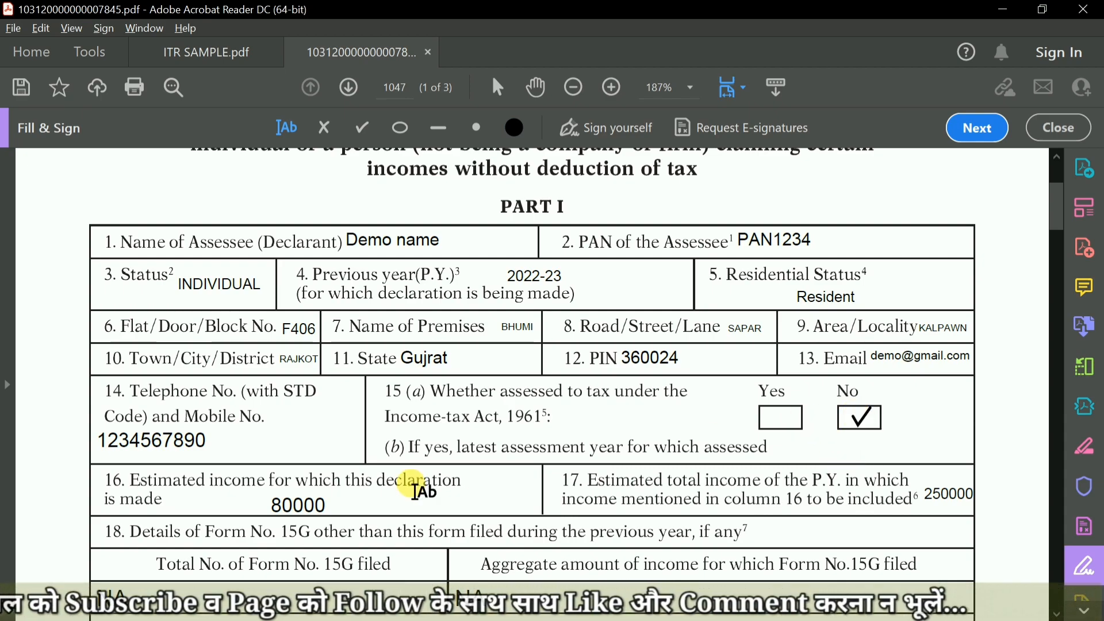
scroll(403, 488, down, 1)
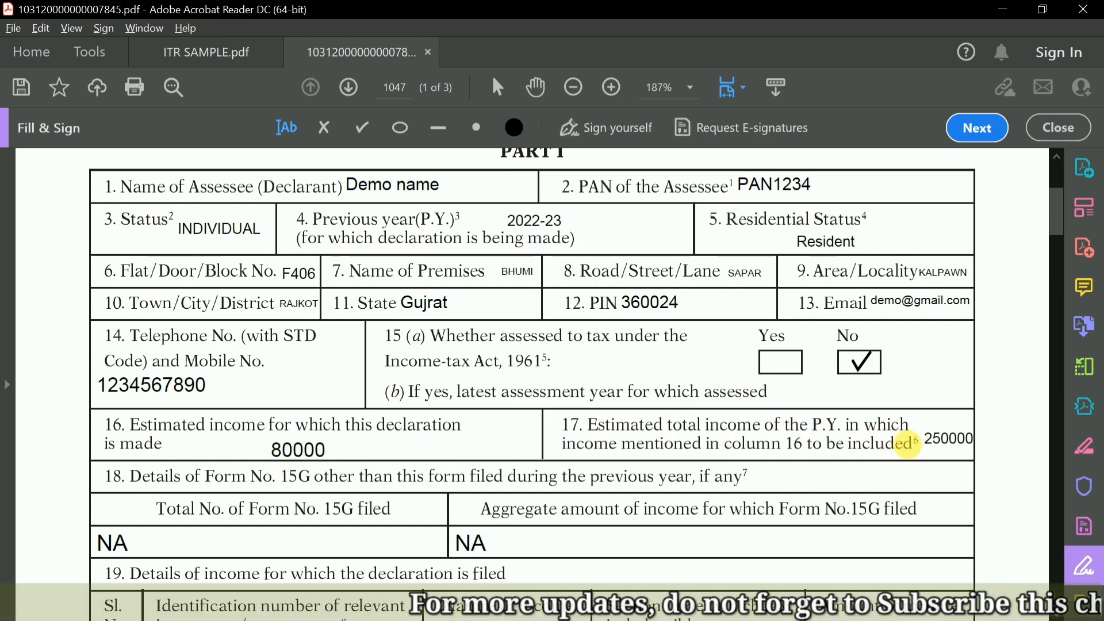
scroll(799, 470, down, 1)
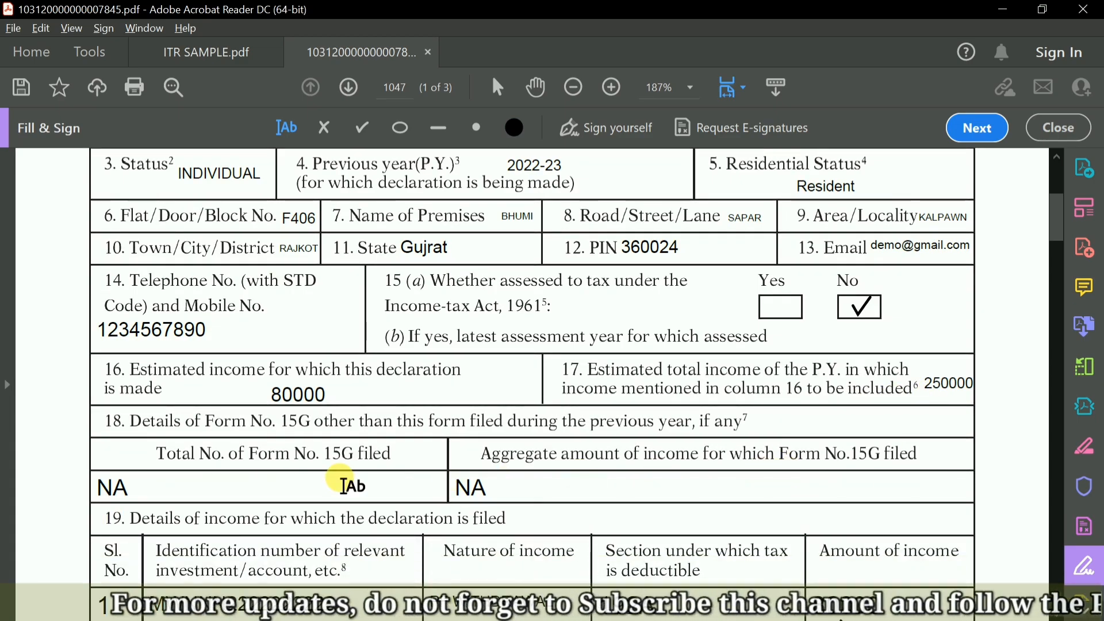
scroll(217, 455, down, 1)
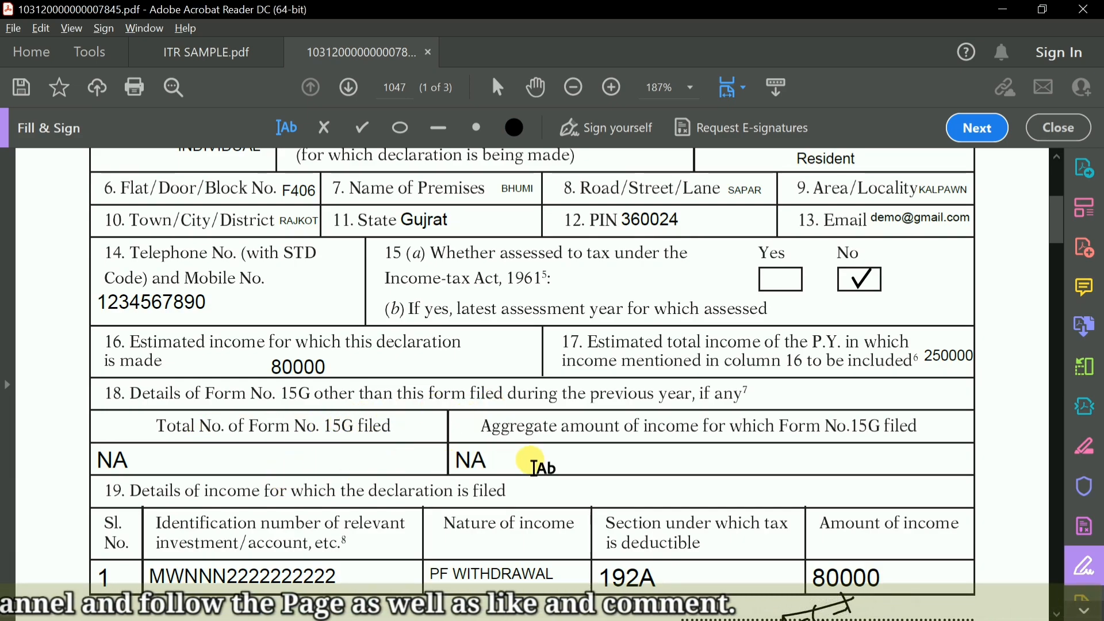
scroll(531, 460, down, 2)
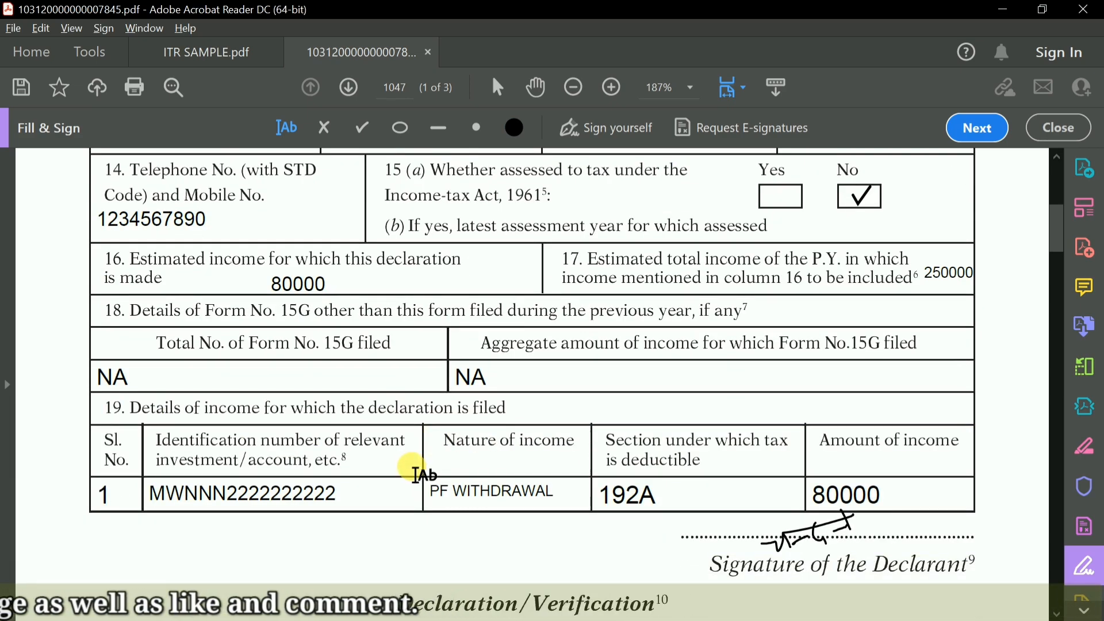
scroll(423, 474, down, 2)
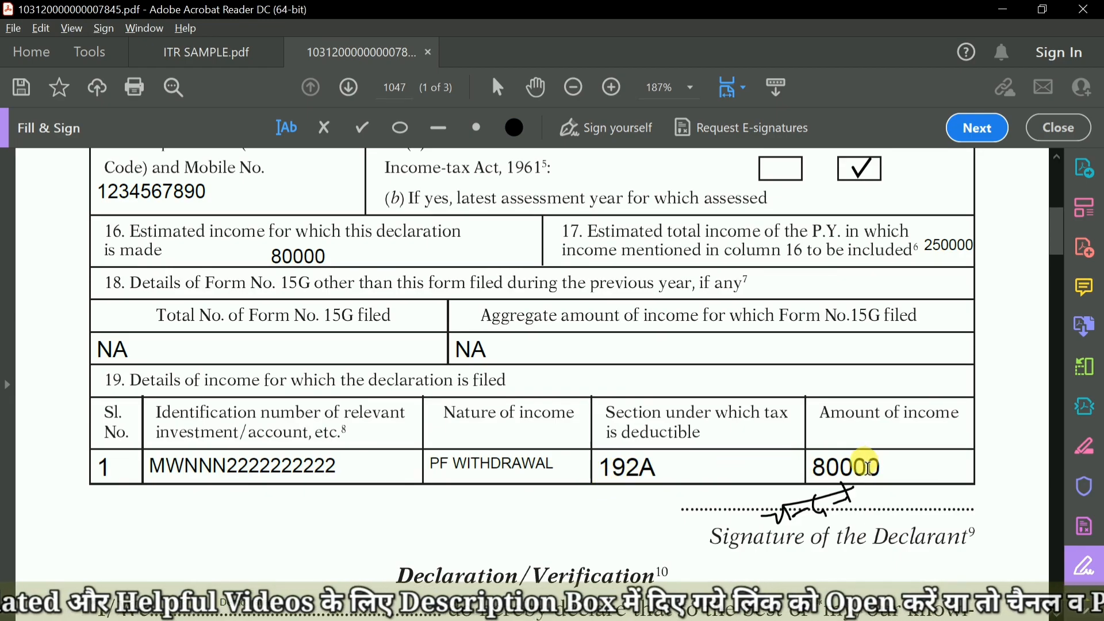
Check the signature and the Declaration/Verification section, including its name, previous year, assessment year, place and date blanks.
scroll(795, 481, down, 2)
scroll(799, 457, down, 4)
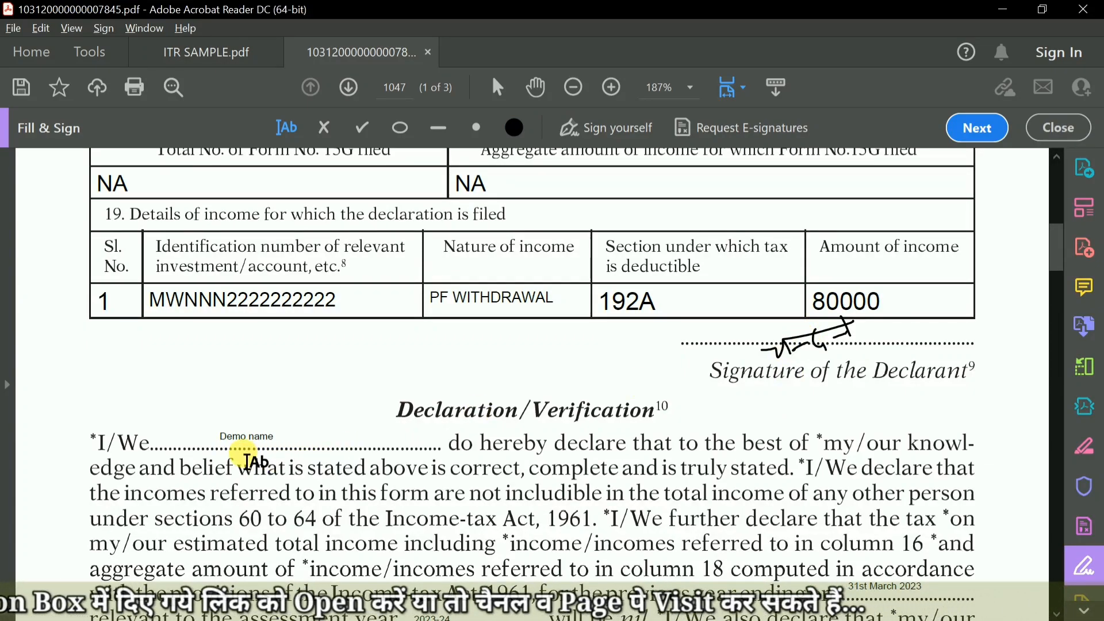
scroll(246, 459, down, 4)
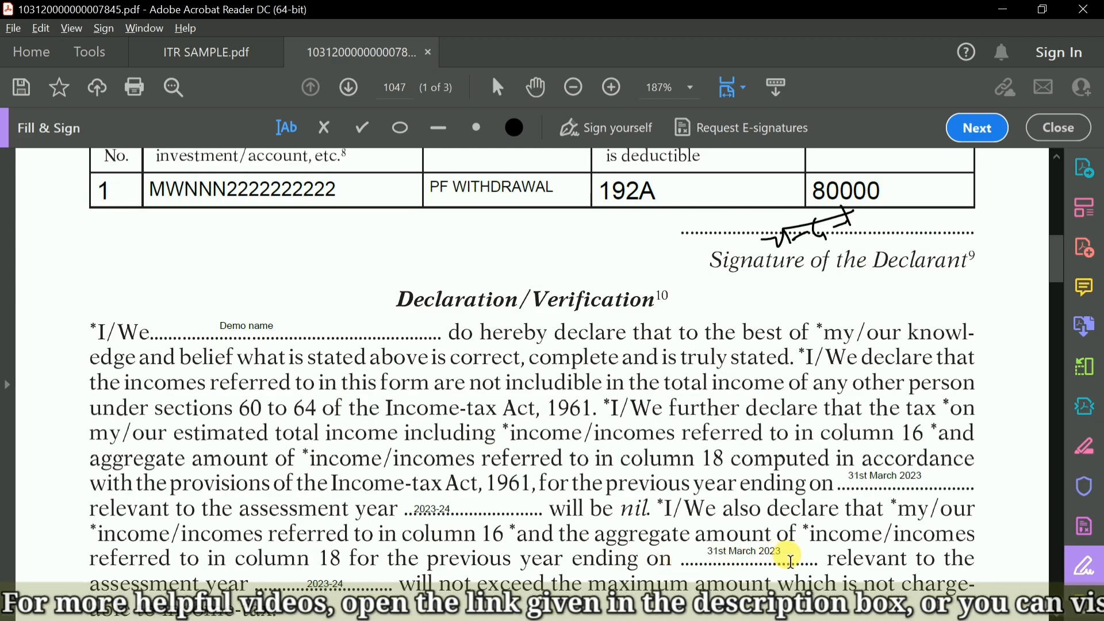
scroll(477, 552, down, 1)
scroll(351, 540, down, 2)
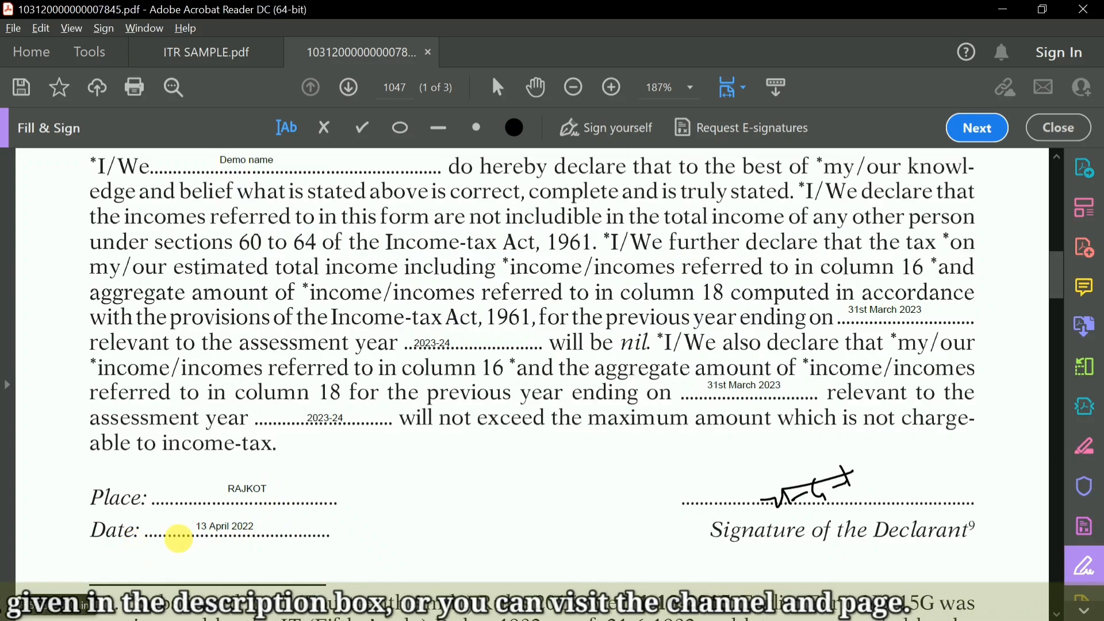
scroll(774, 527, down, 5)
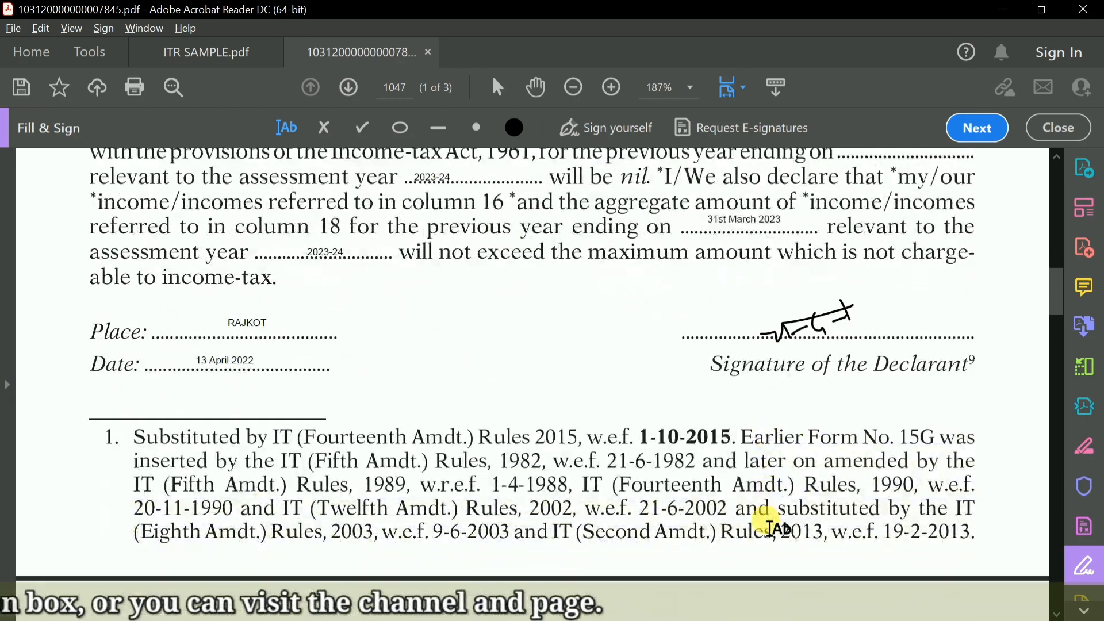
scroll(772, 526, up, 4)
scroll(770, 523, up, 6)
scroll(736, 525, up, 2)
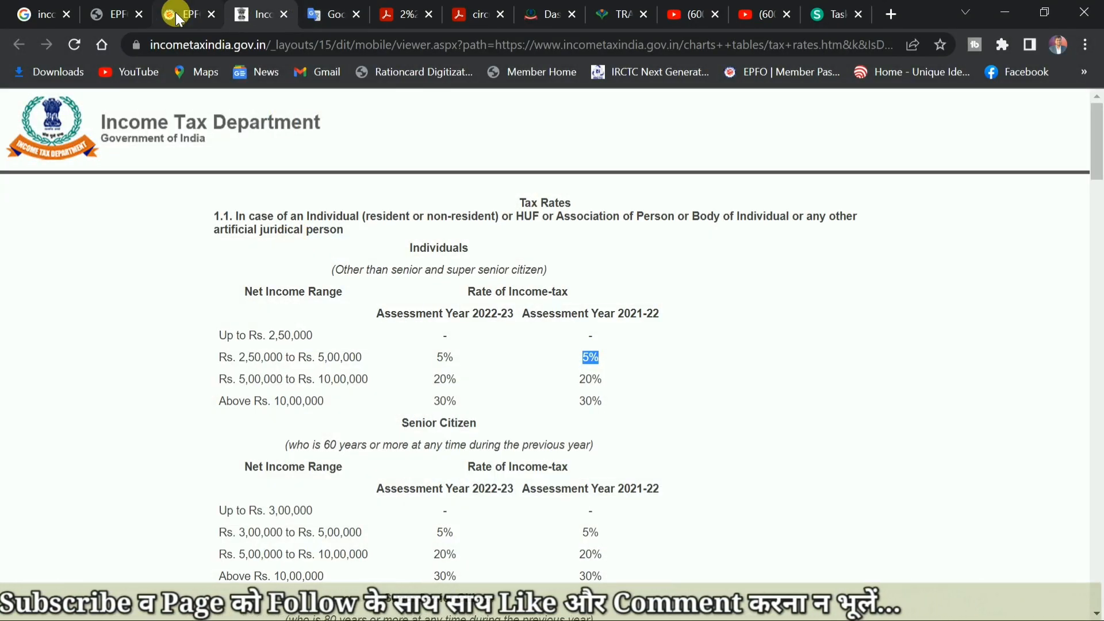
Switch to the EPFO claim form in Chrome and check the Upload Form-15G field's file format and size requirement.
click(112, 11)
click(460, 345)
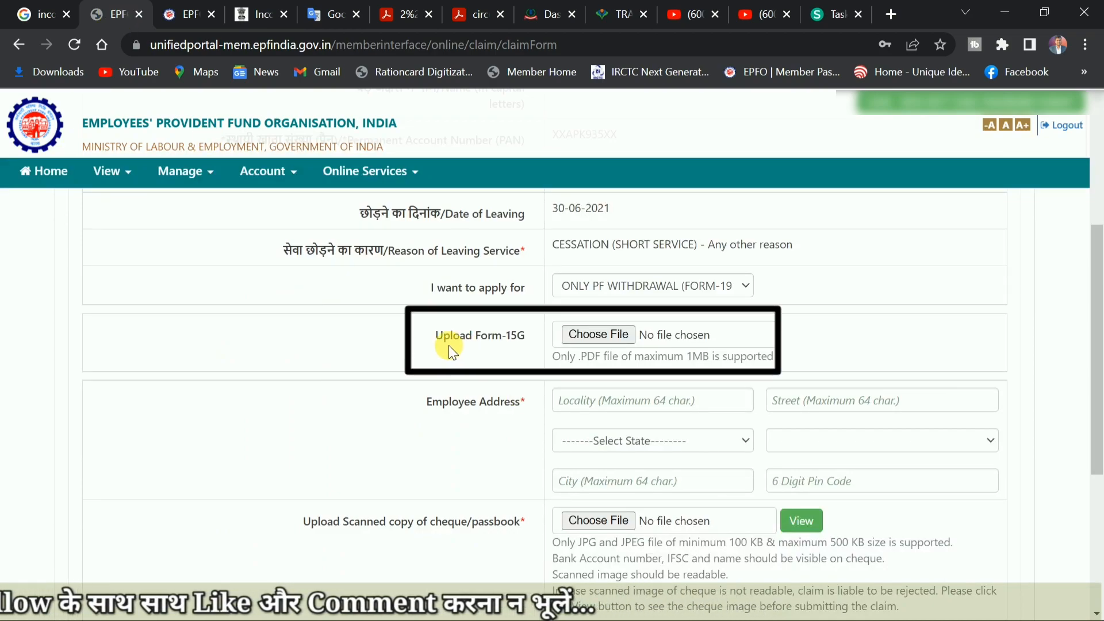
drag(433, 339, 525, 336)
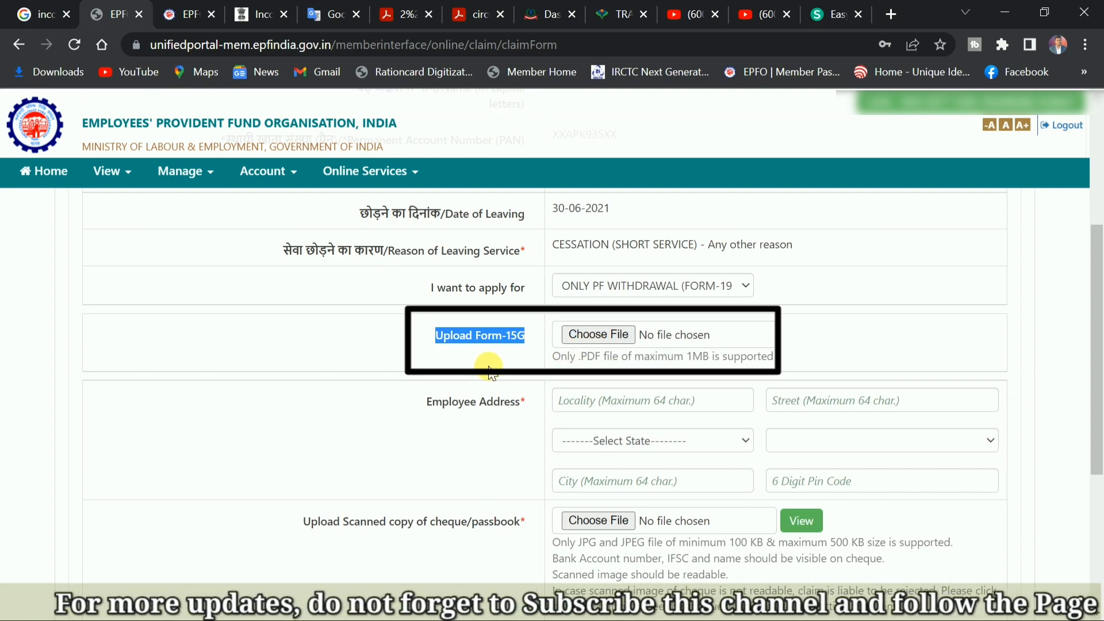
drag(687, 356, 782, 364)
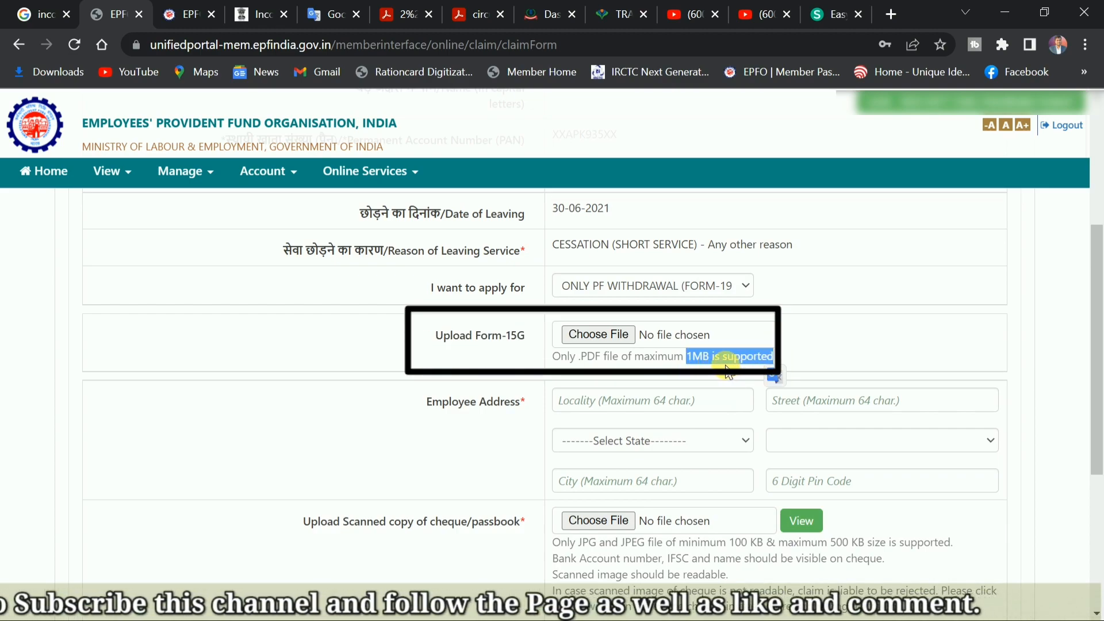